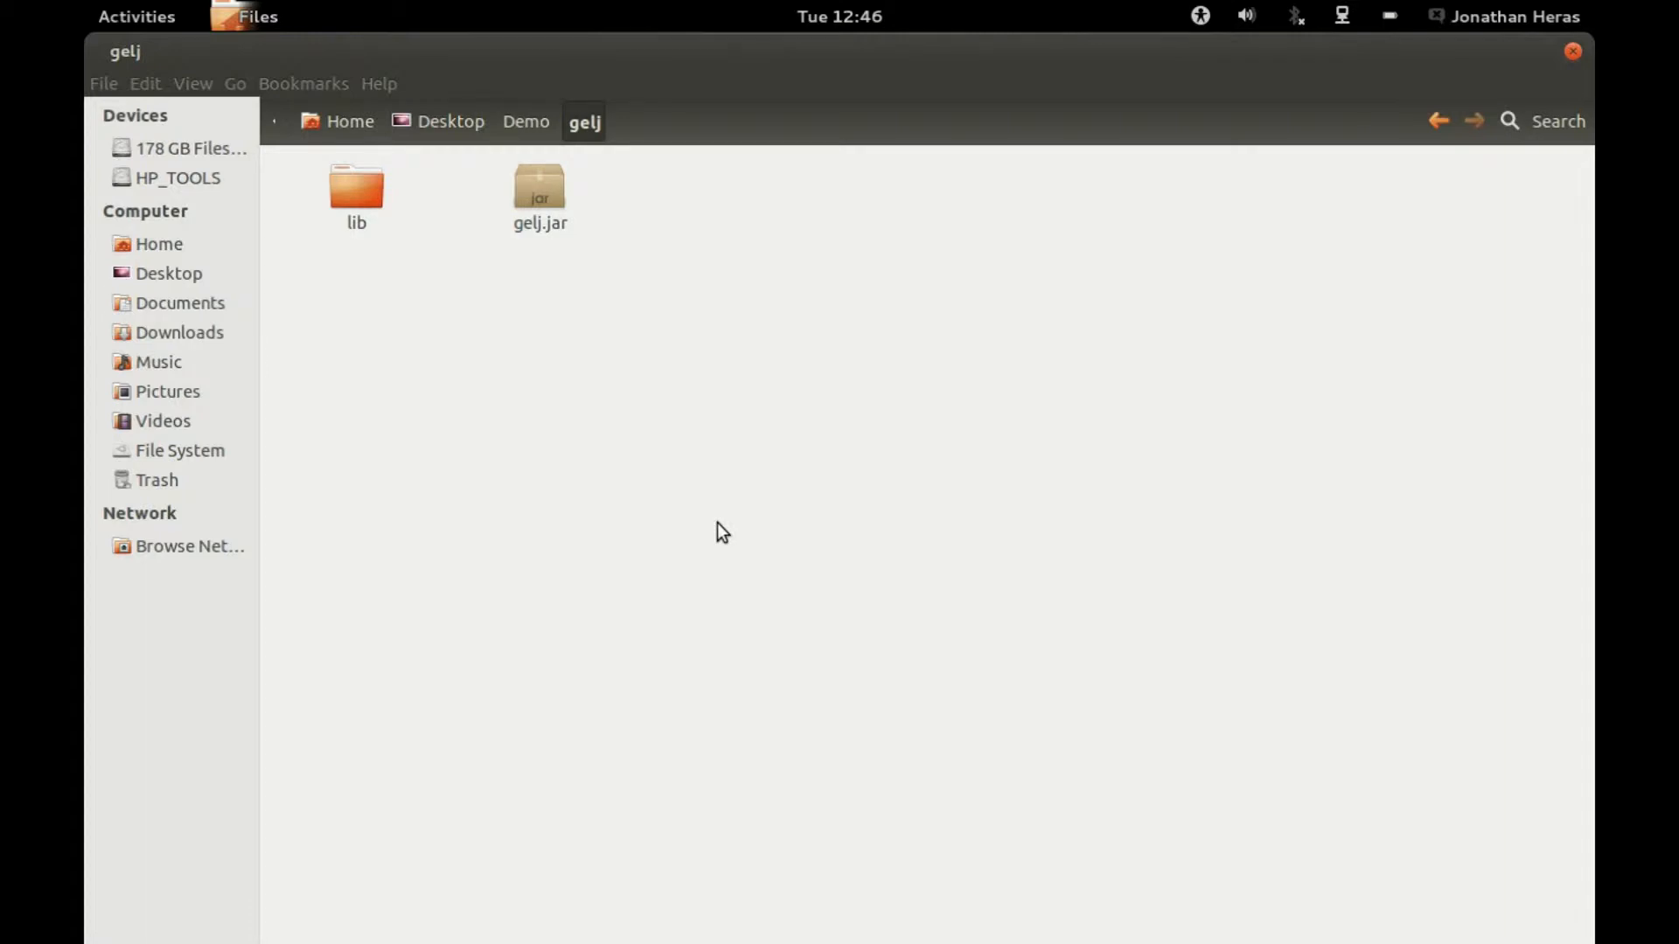
Step: Launch GelJ from gelj.jar and confirm the preselected user
double_click(558, 204)
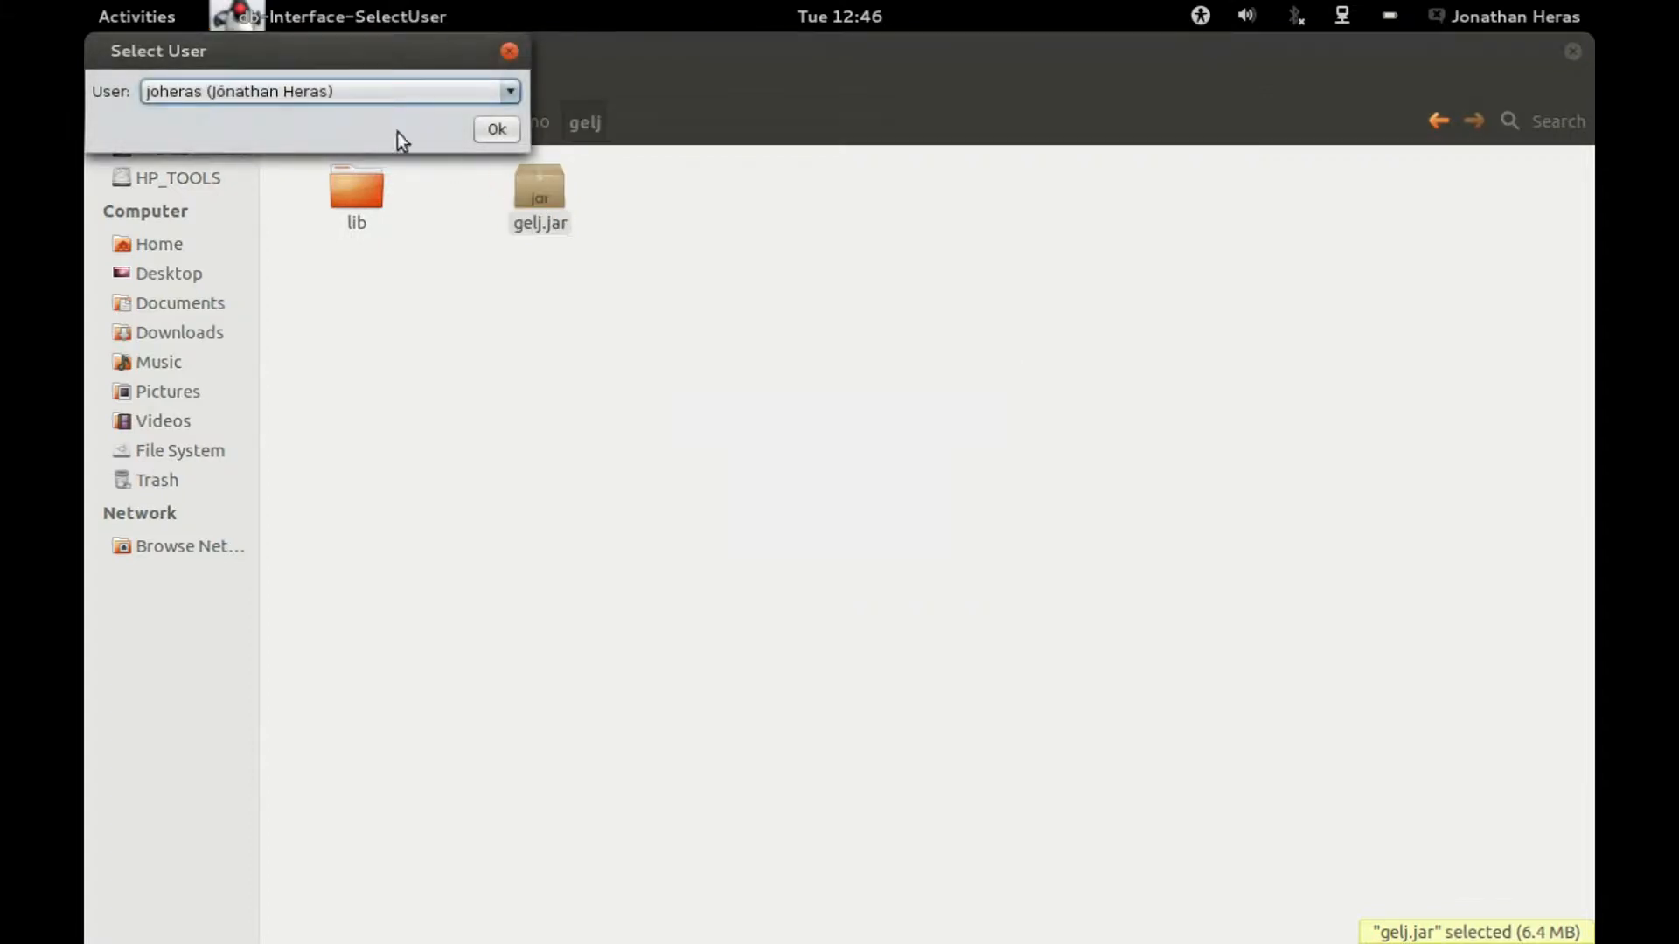
left_click(480, 130)
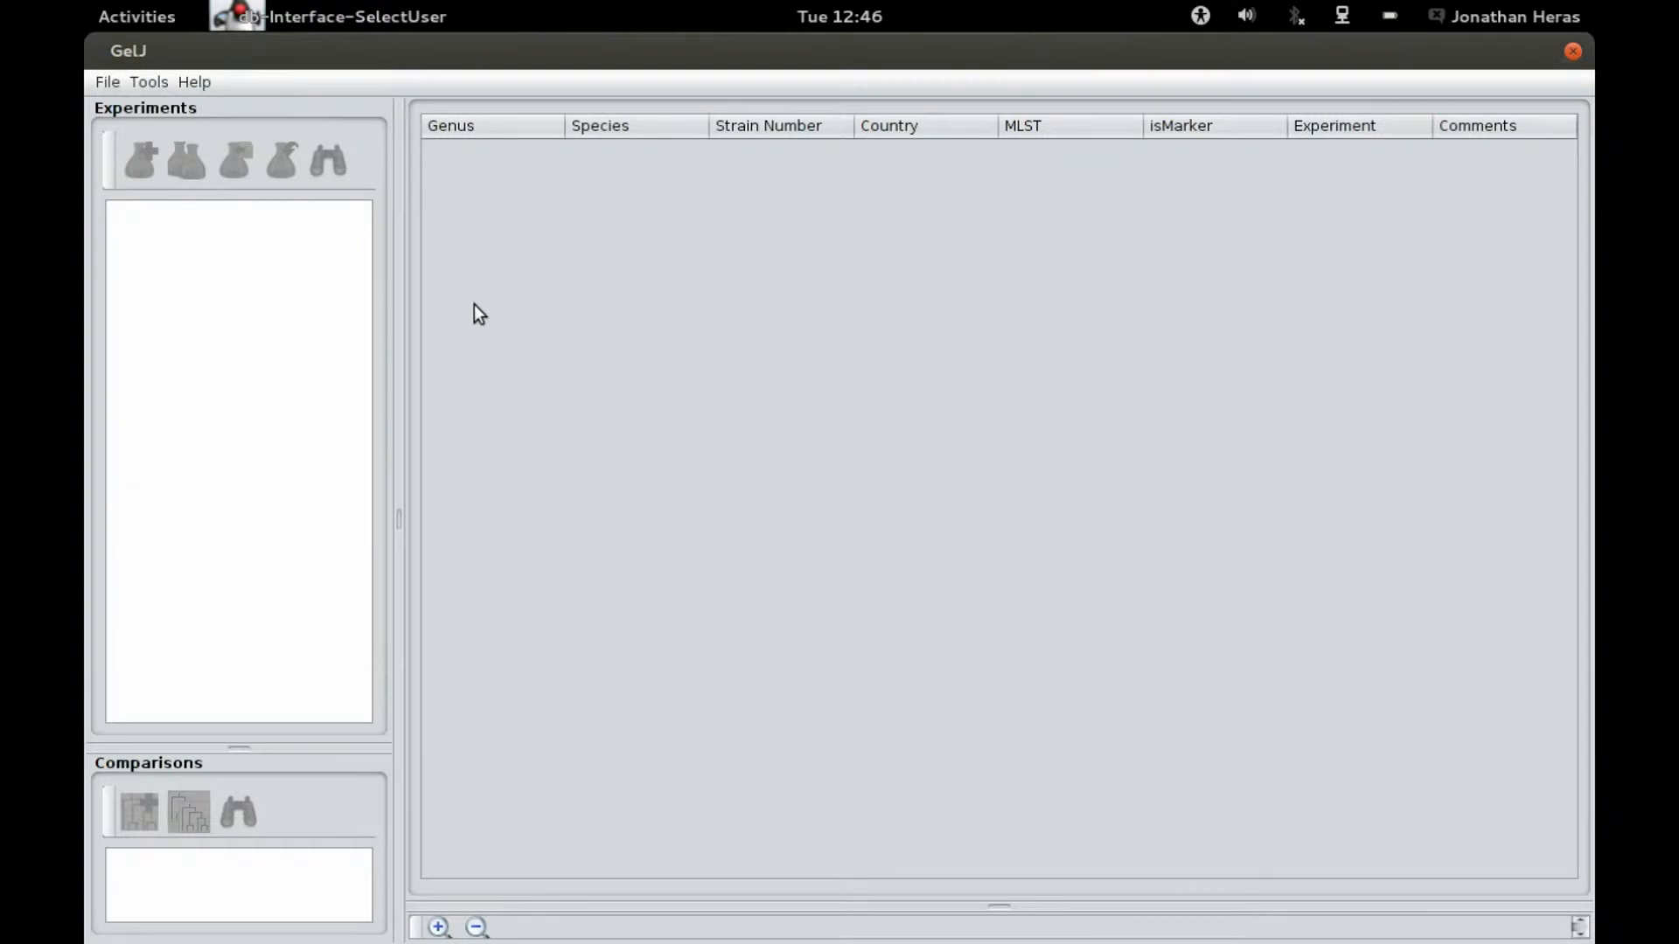
Step: Open the existing study Study1
left_click(100, 84)
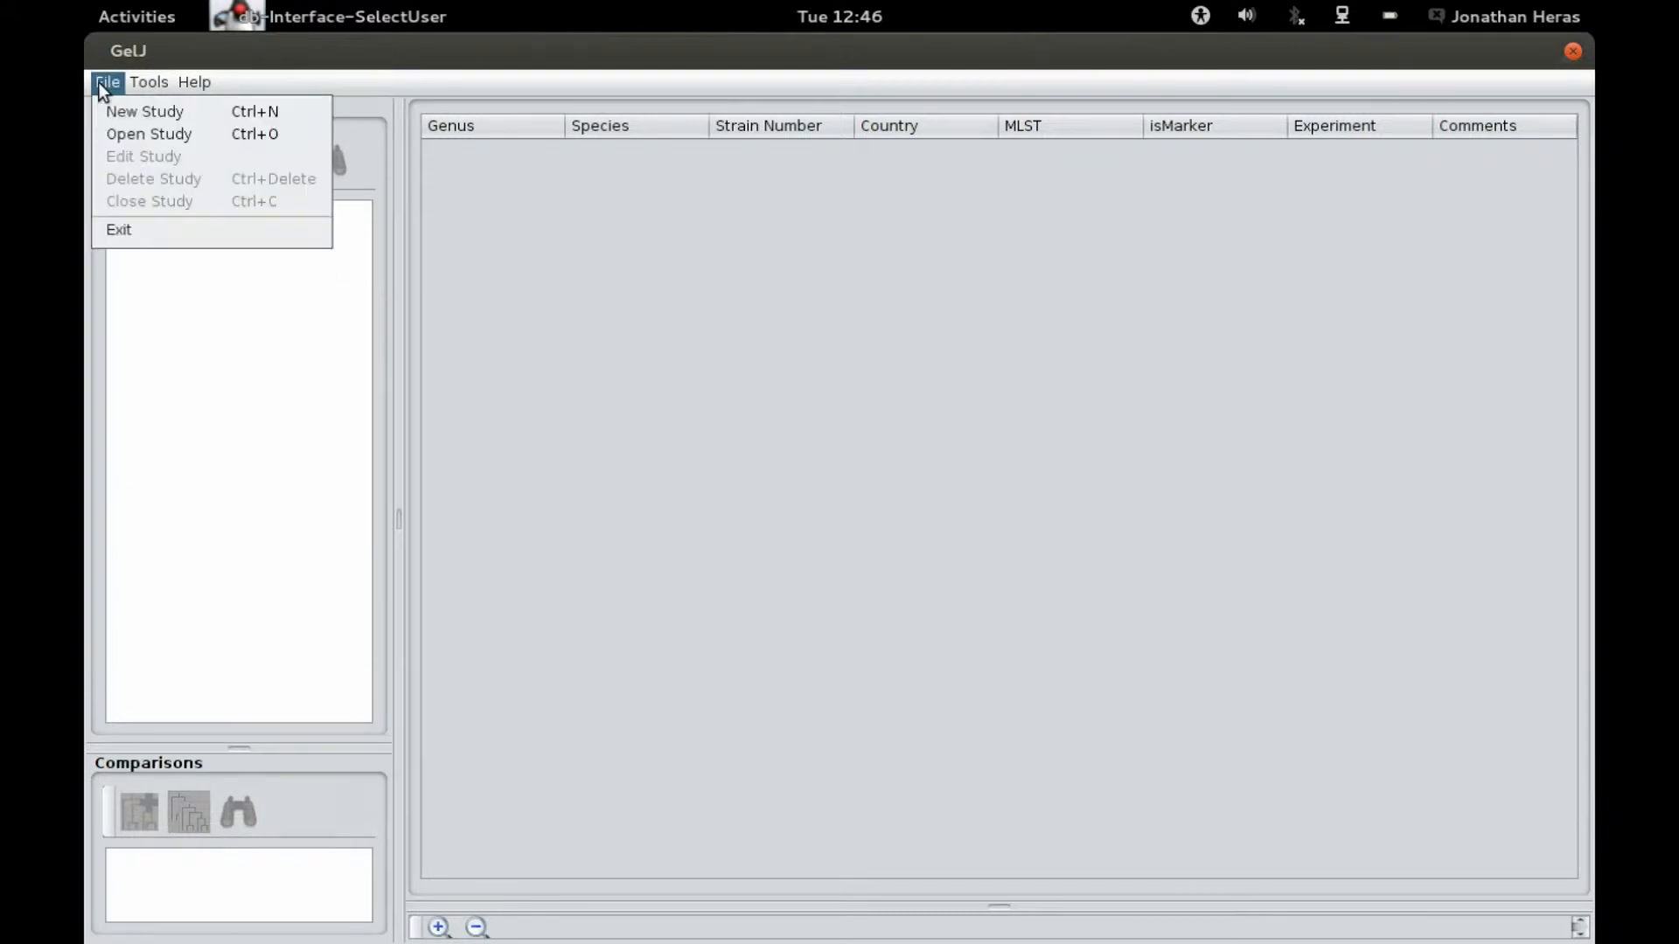
left_click(164, 131)
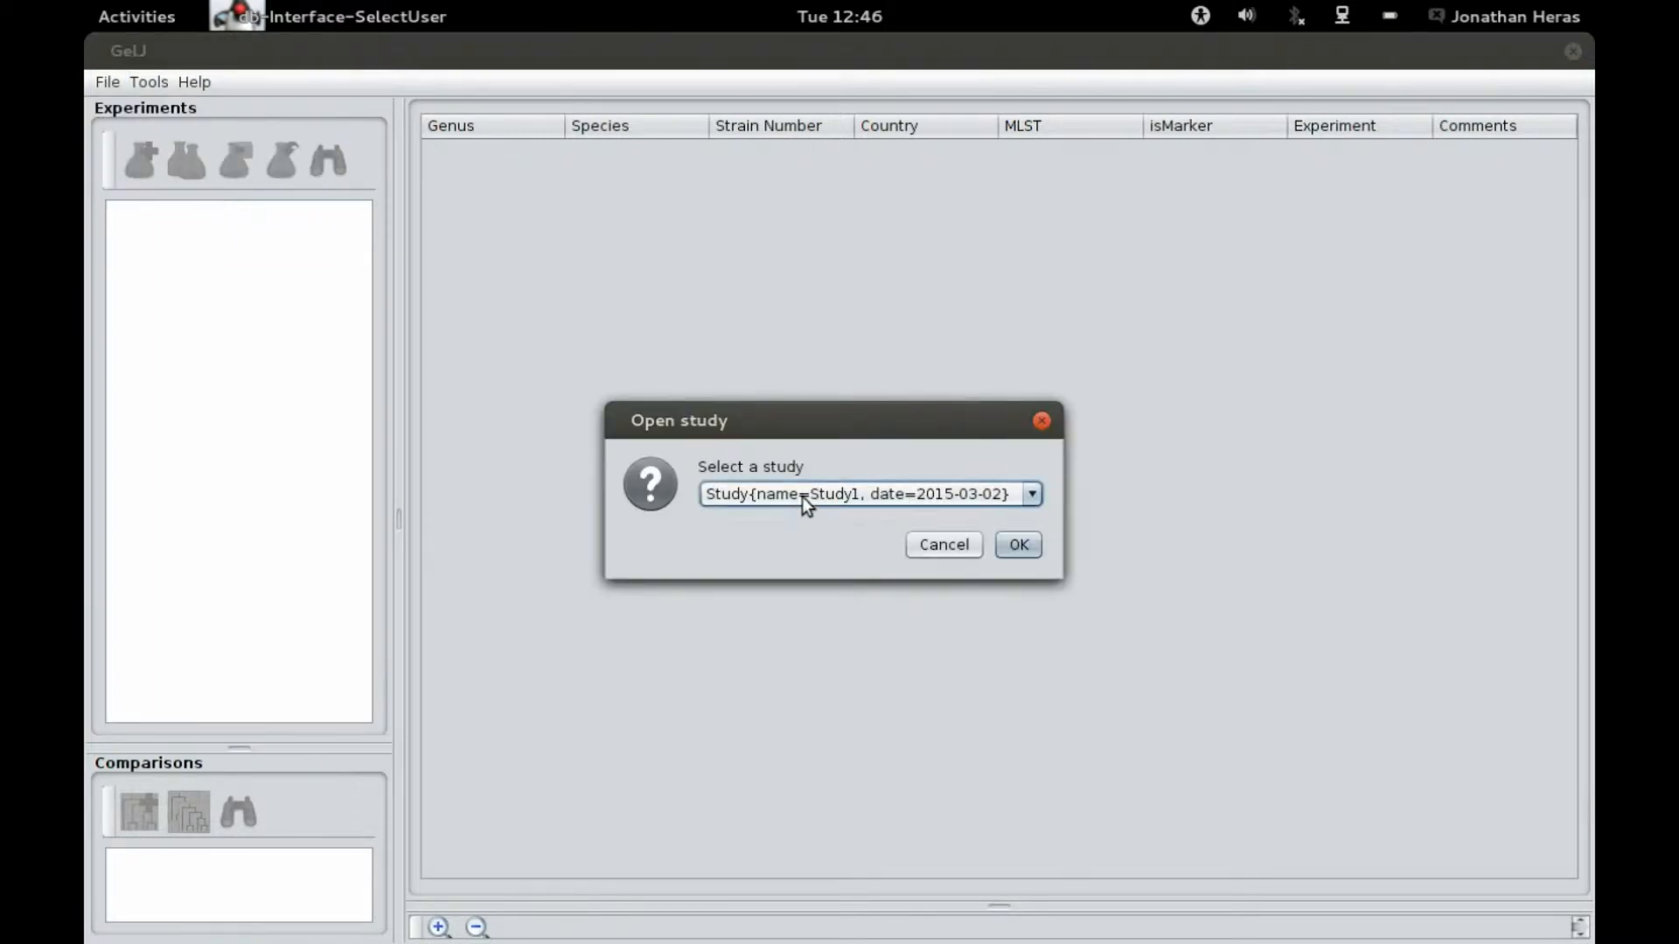
left_click(1028, 544)
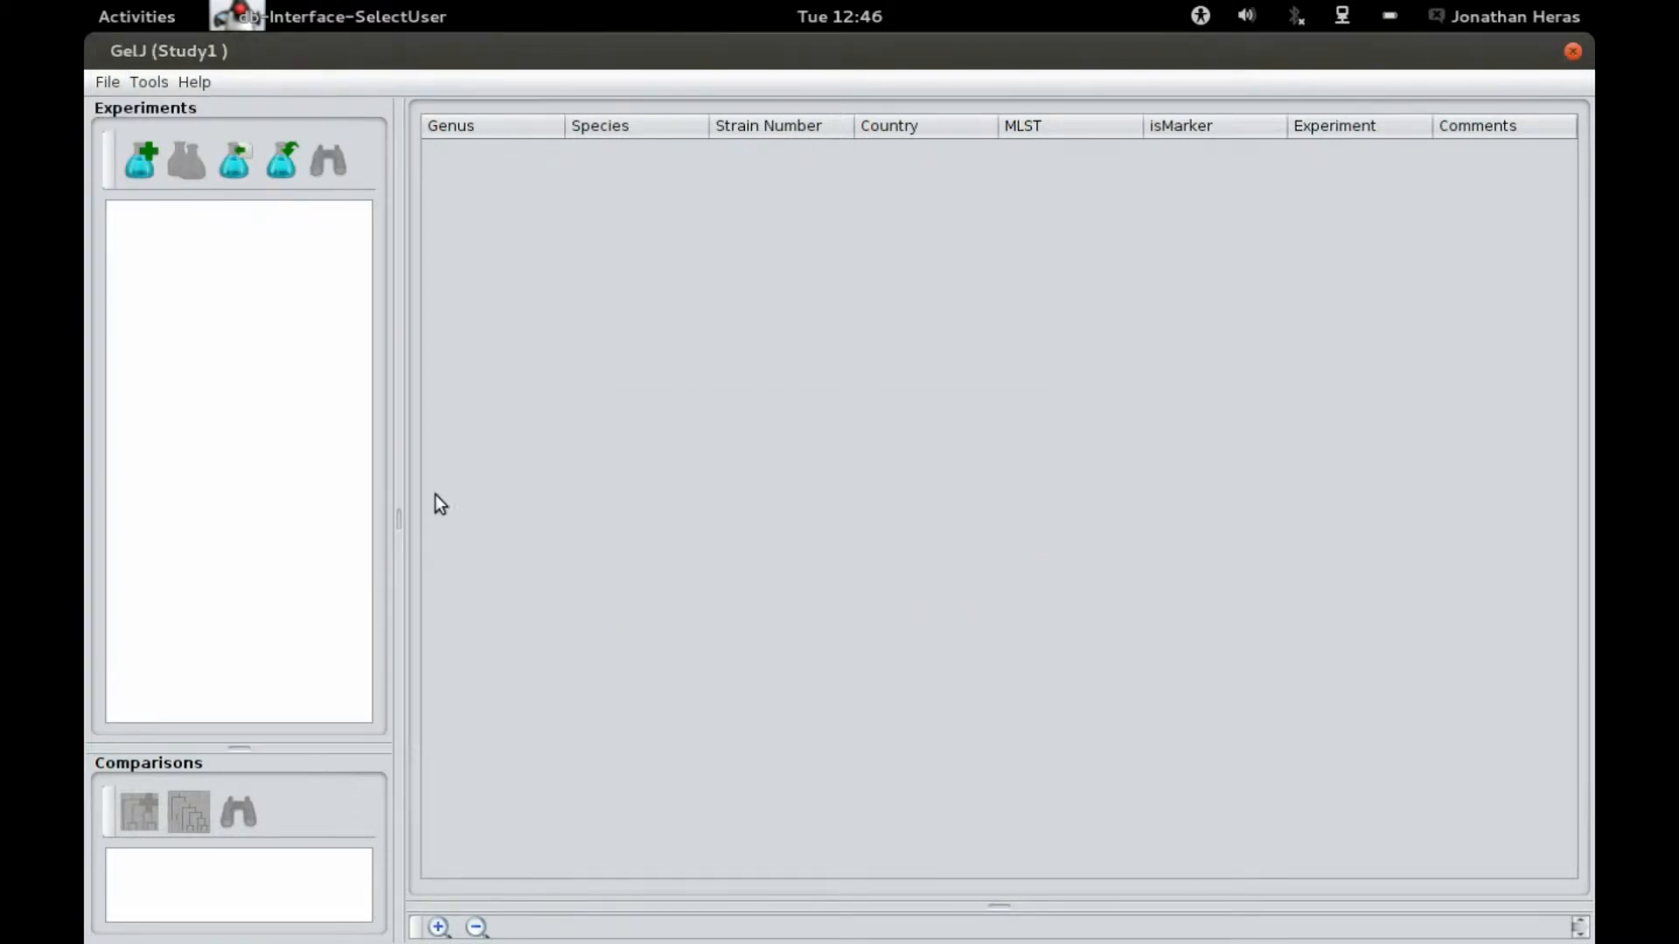
Step: Add a new experiment by loading the image pfge.jpg from the Desktop's Images folder
left_click_drag(236, 751, 250, 574)
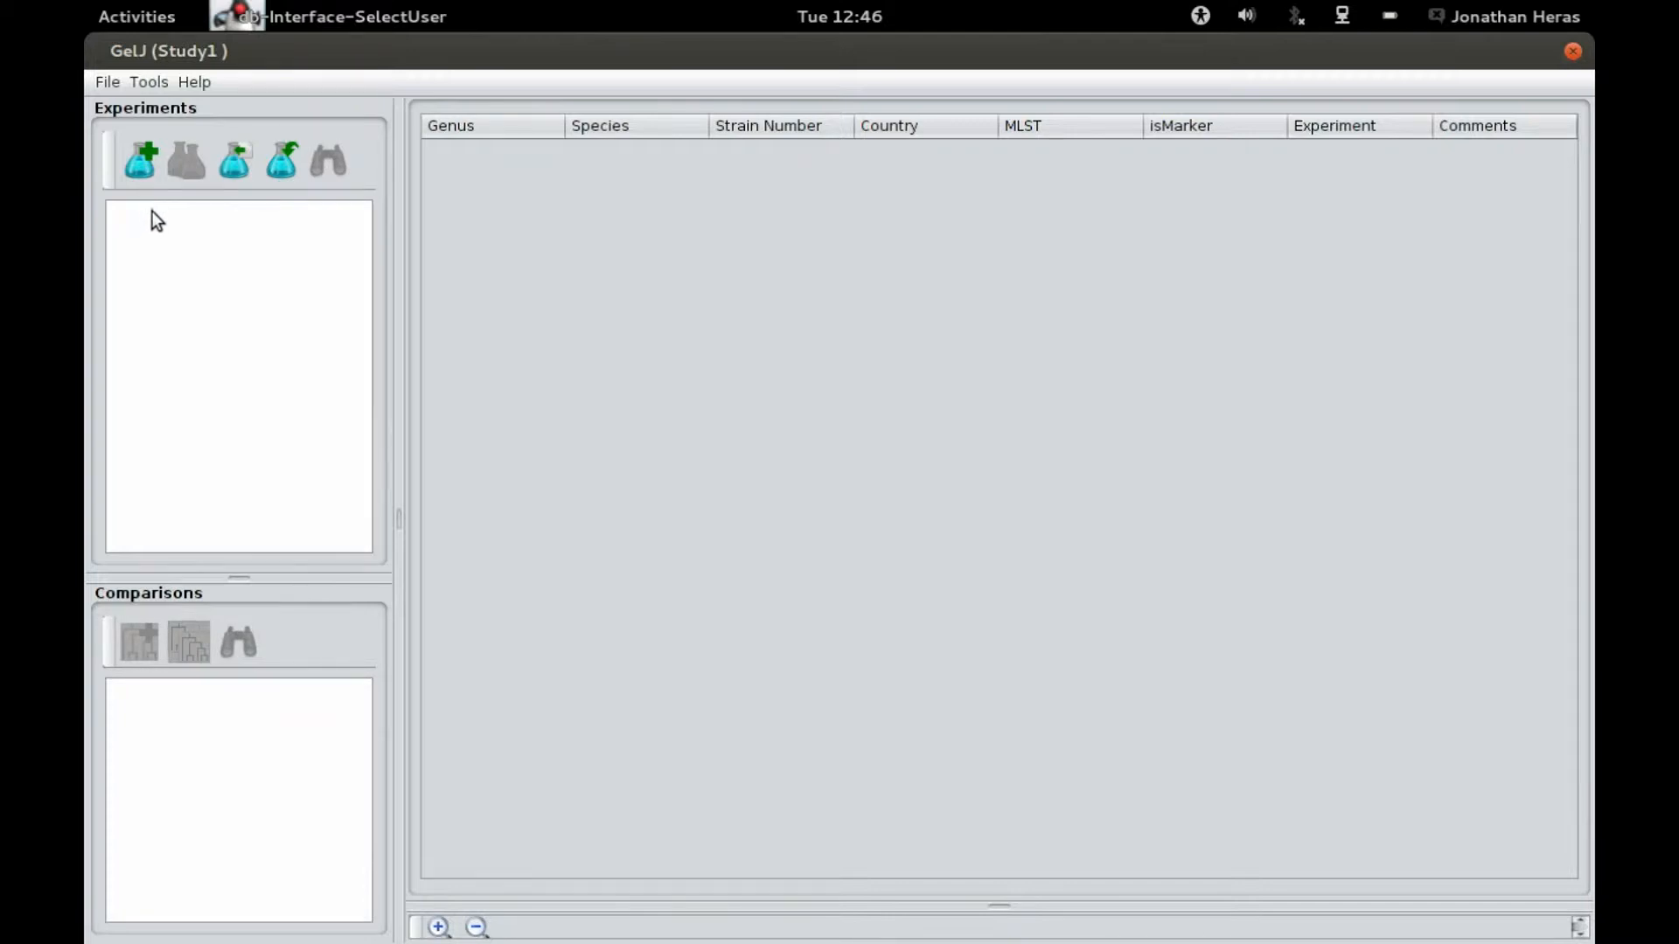
left_click(140, 161)
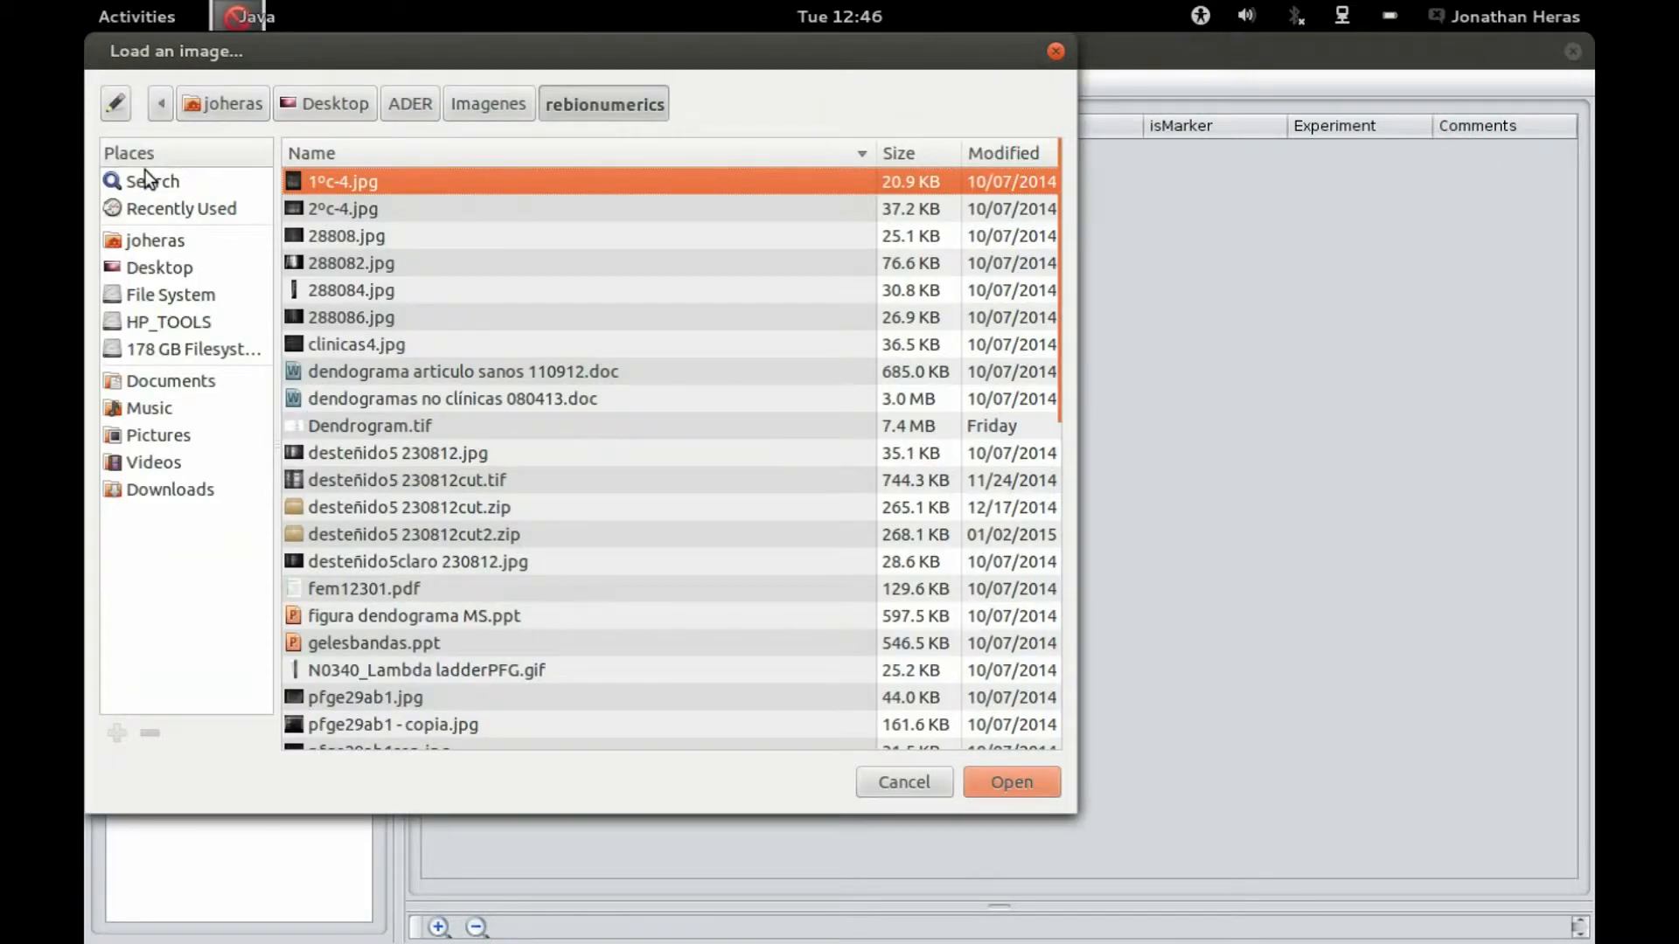
left_click(149, 271)
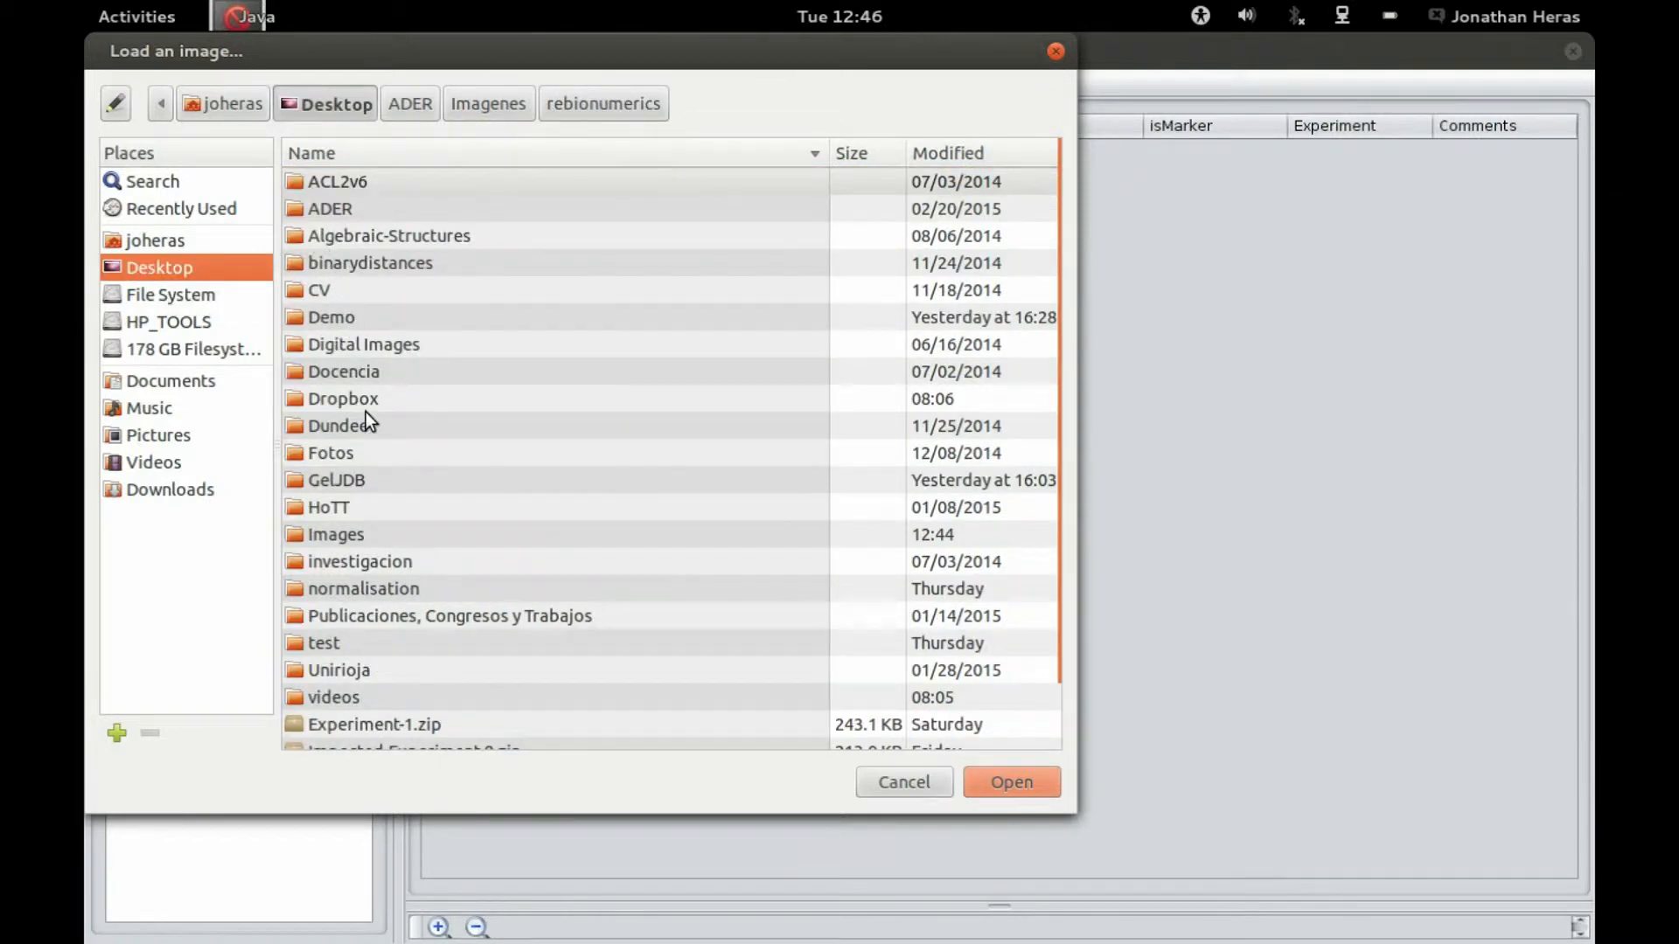
double_click(341, 533)
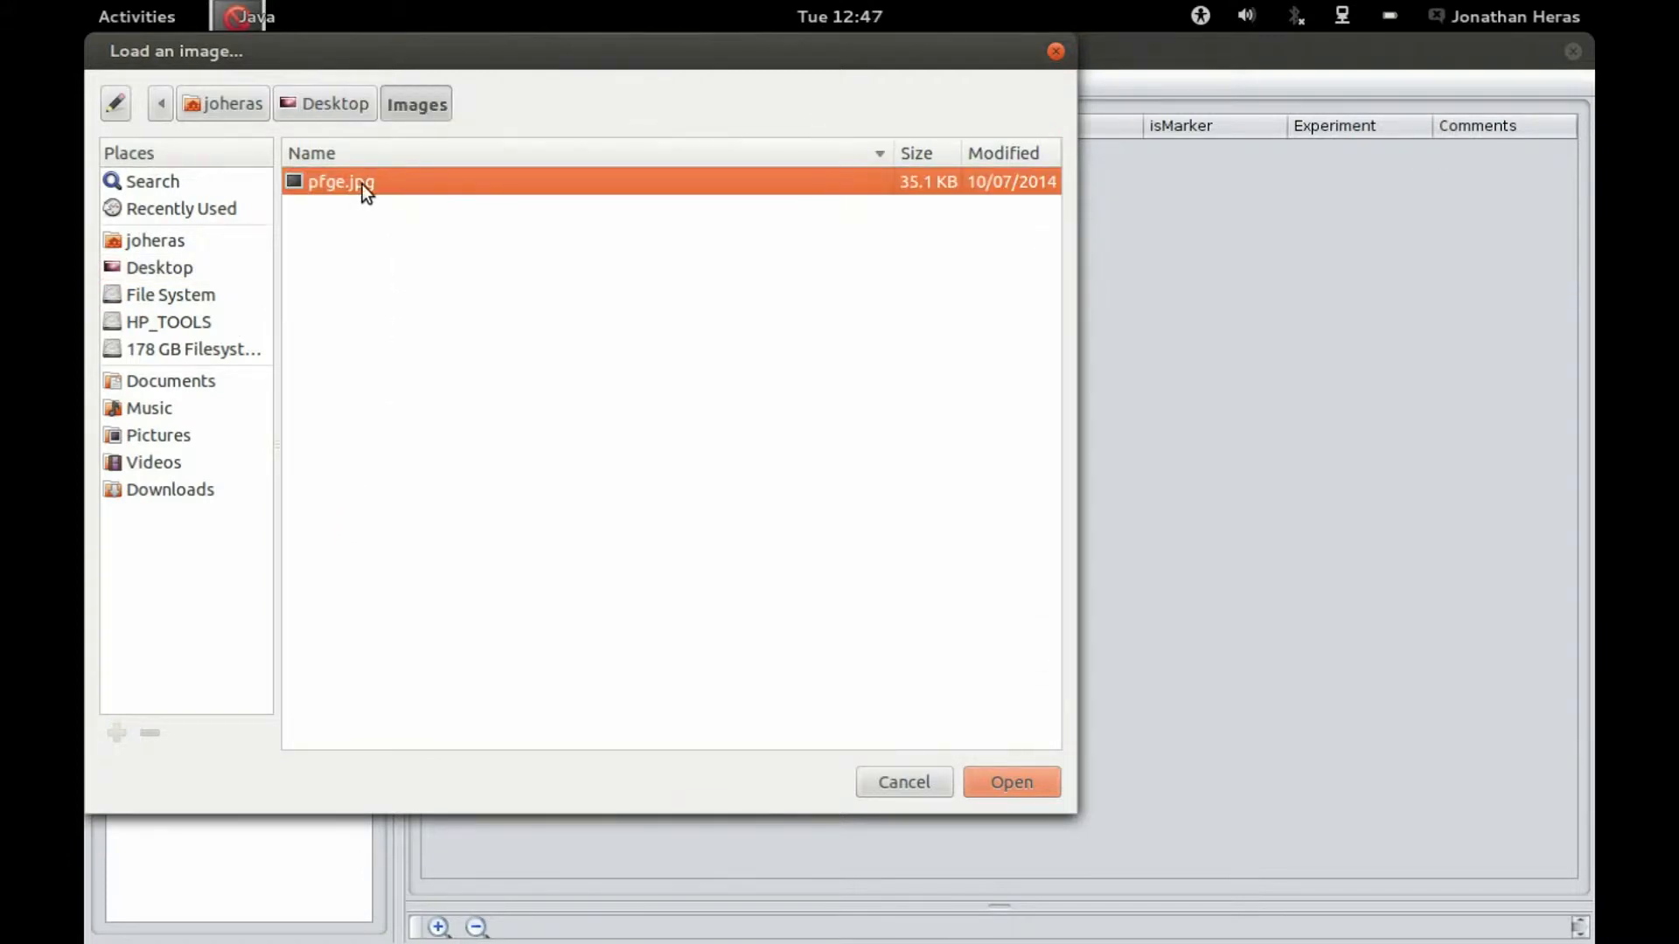
left_click(1027, 780)
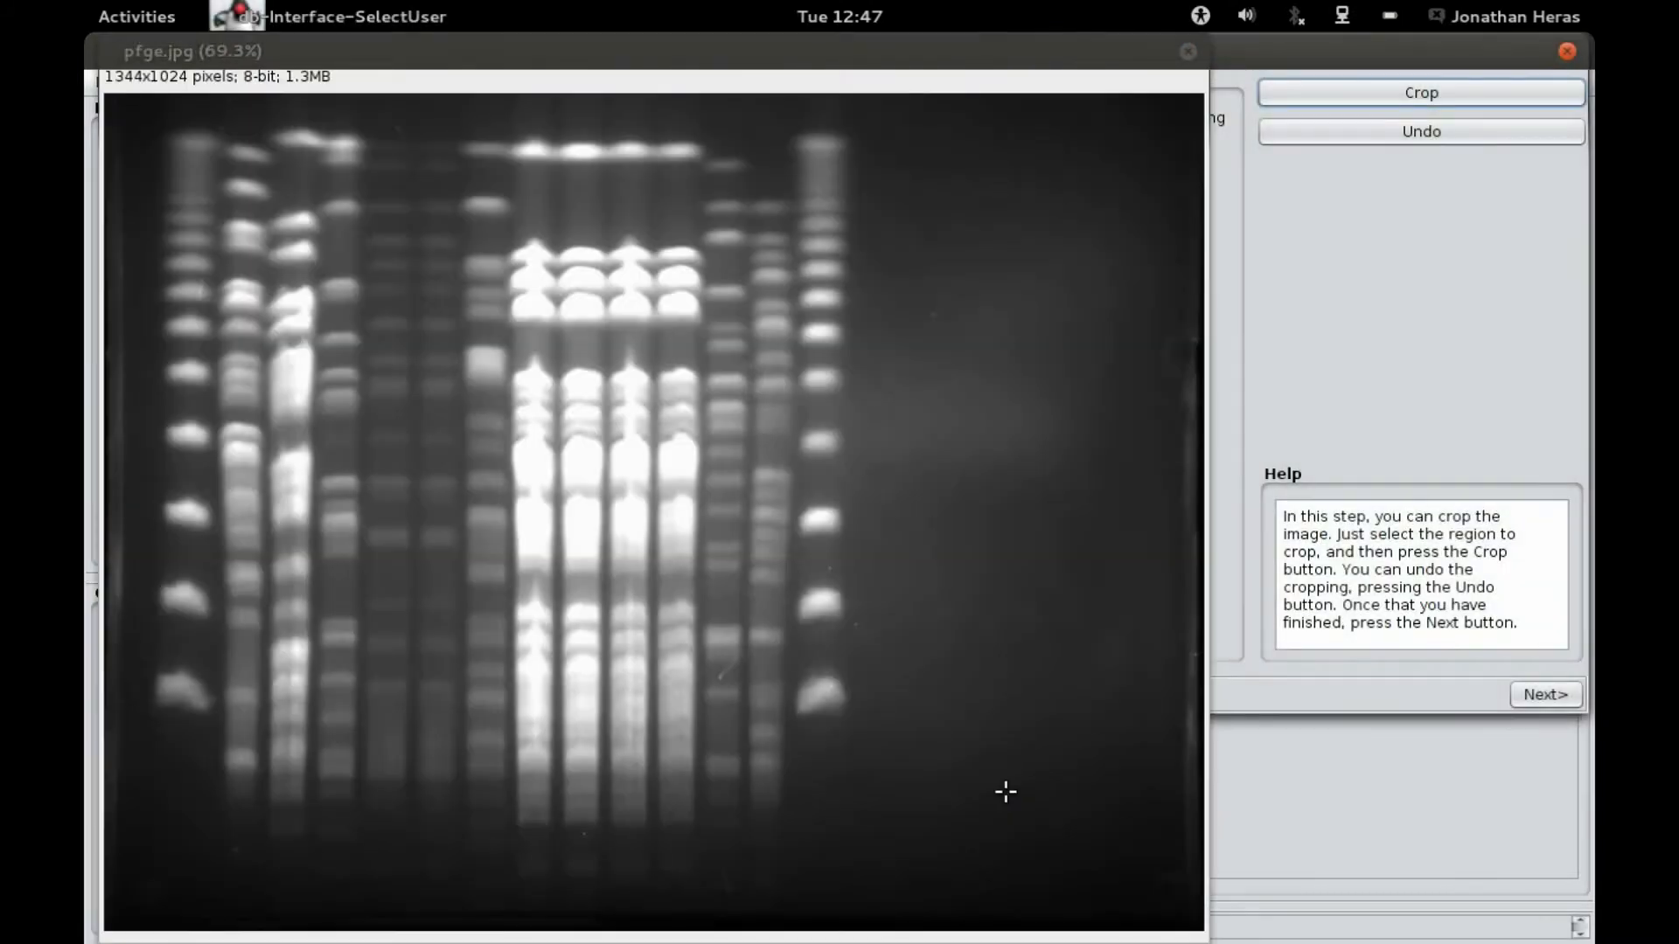
Step: Select a rectangle around the gel lanes and crop the image to it
left_click(1292, 60)
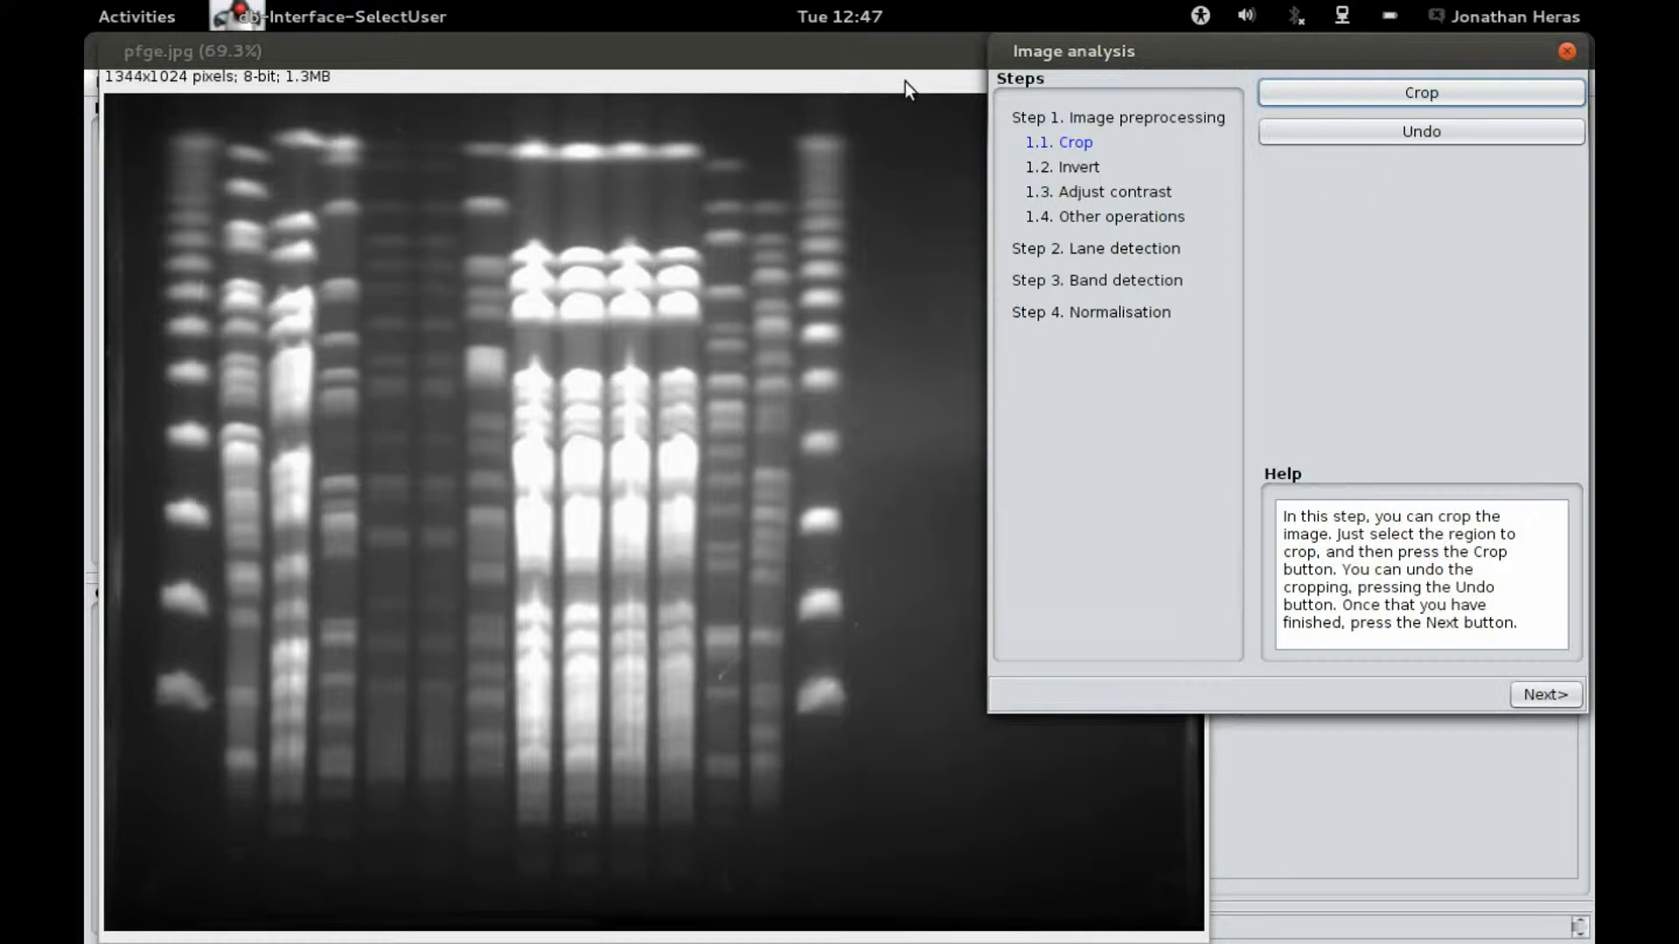
left_click(858, 56)
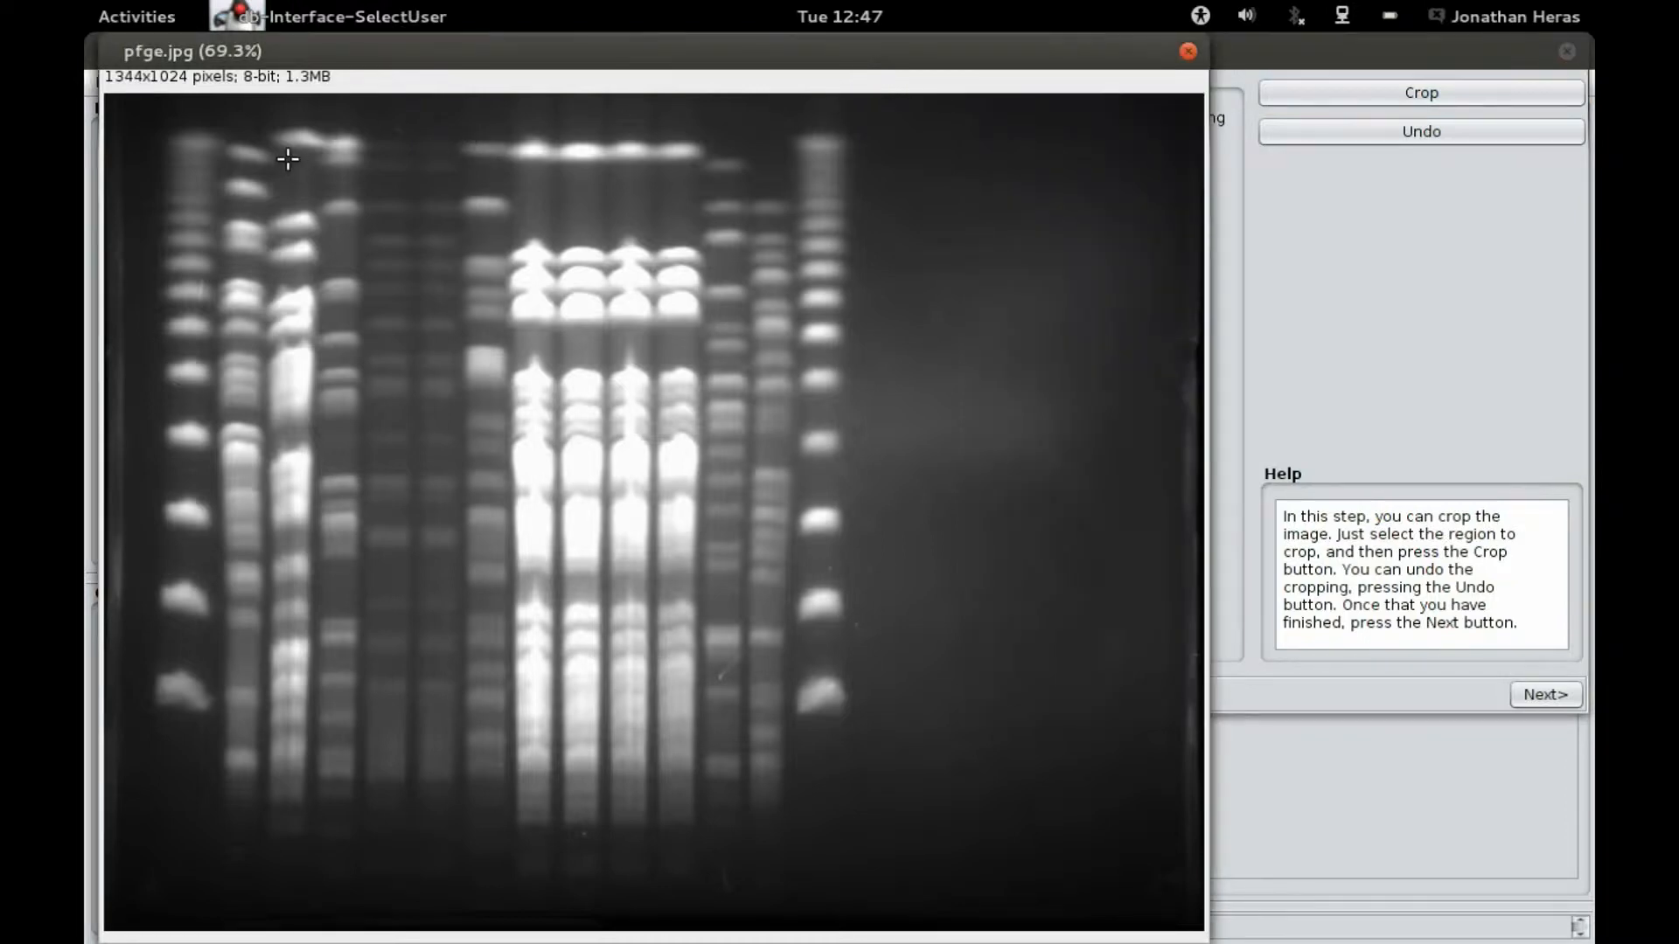
left_click_drag(160, 121, 125, 475)
left_click_drag(138, 564, 847, 825)
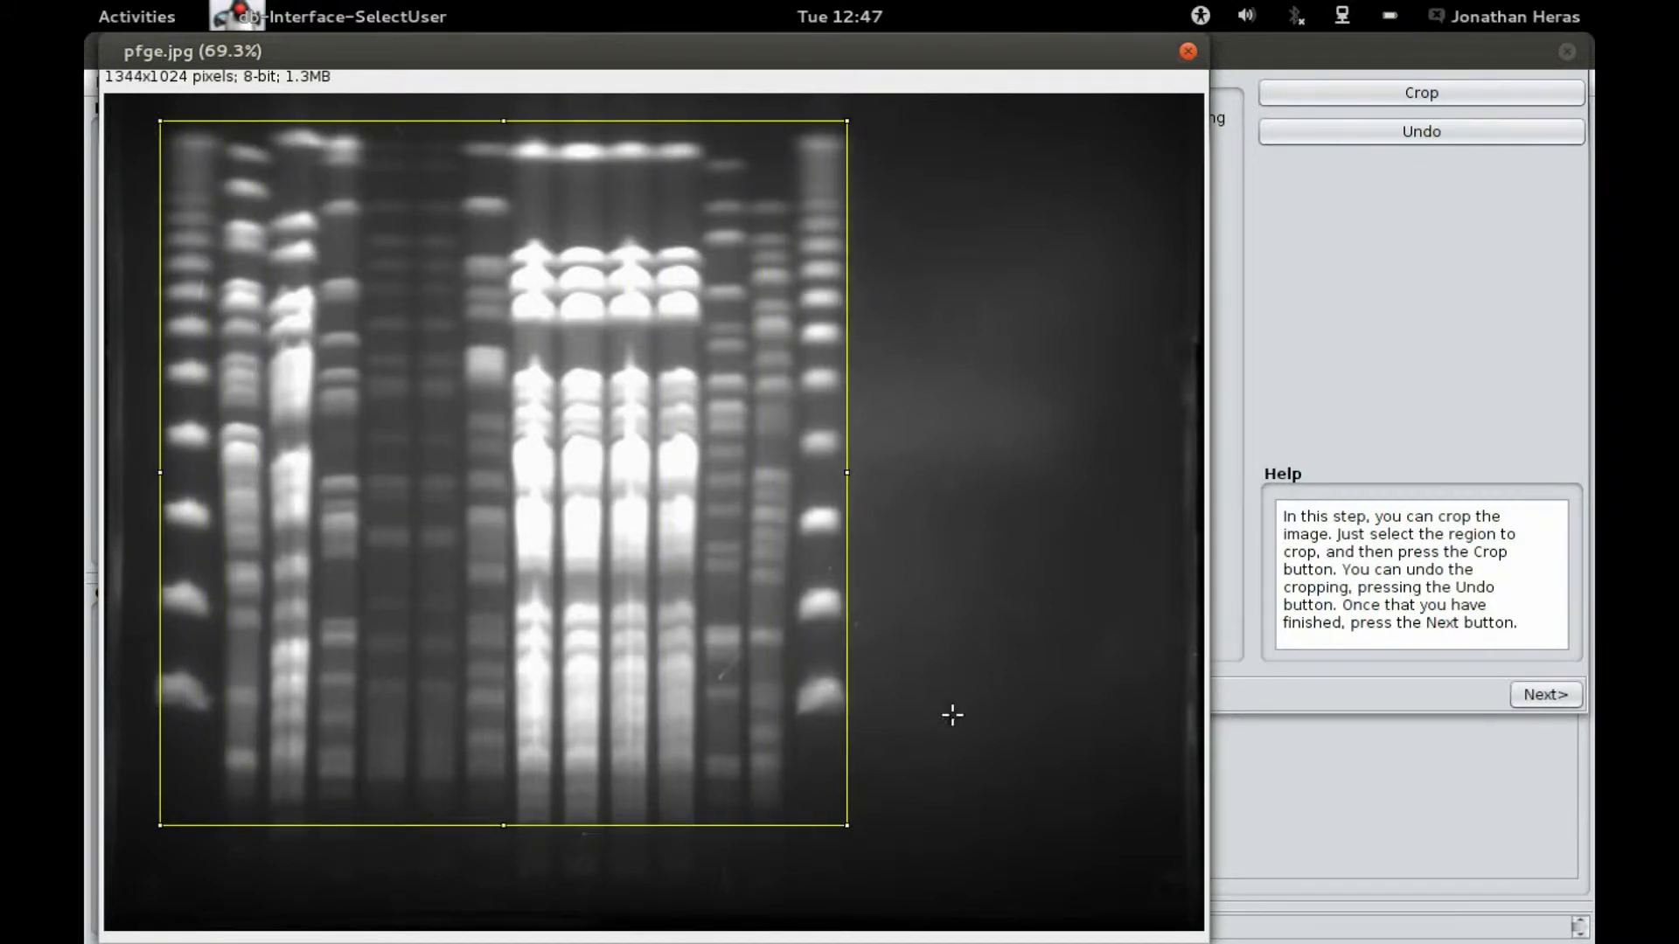
left_click(1340, 98)
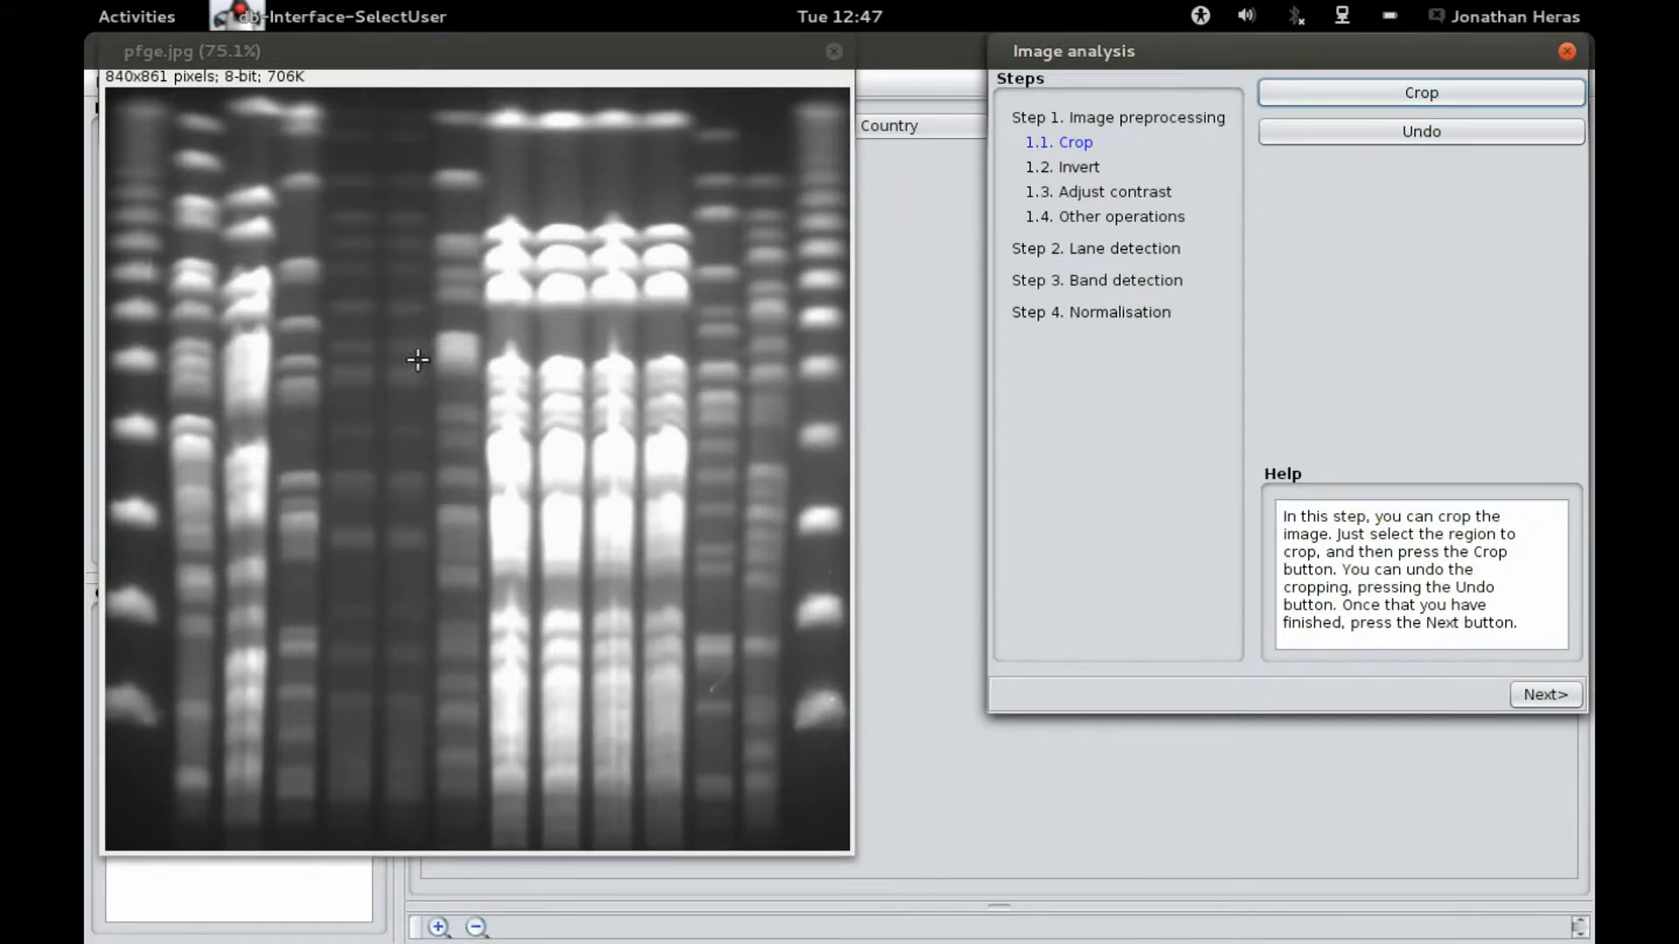
Step: Go to the Invert stage and invert the image colours, then invert them back
left_click(1556, 691)
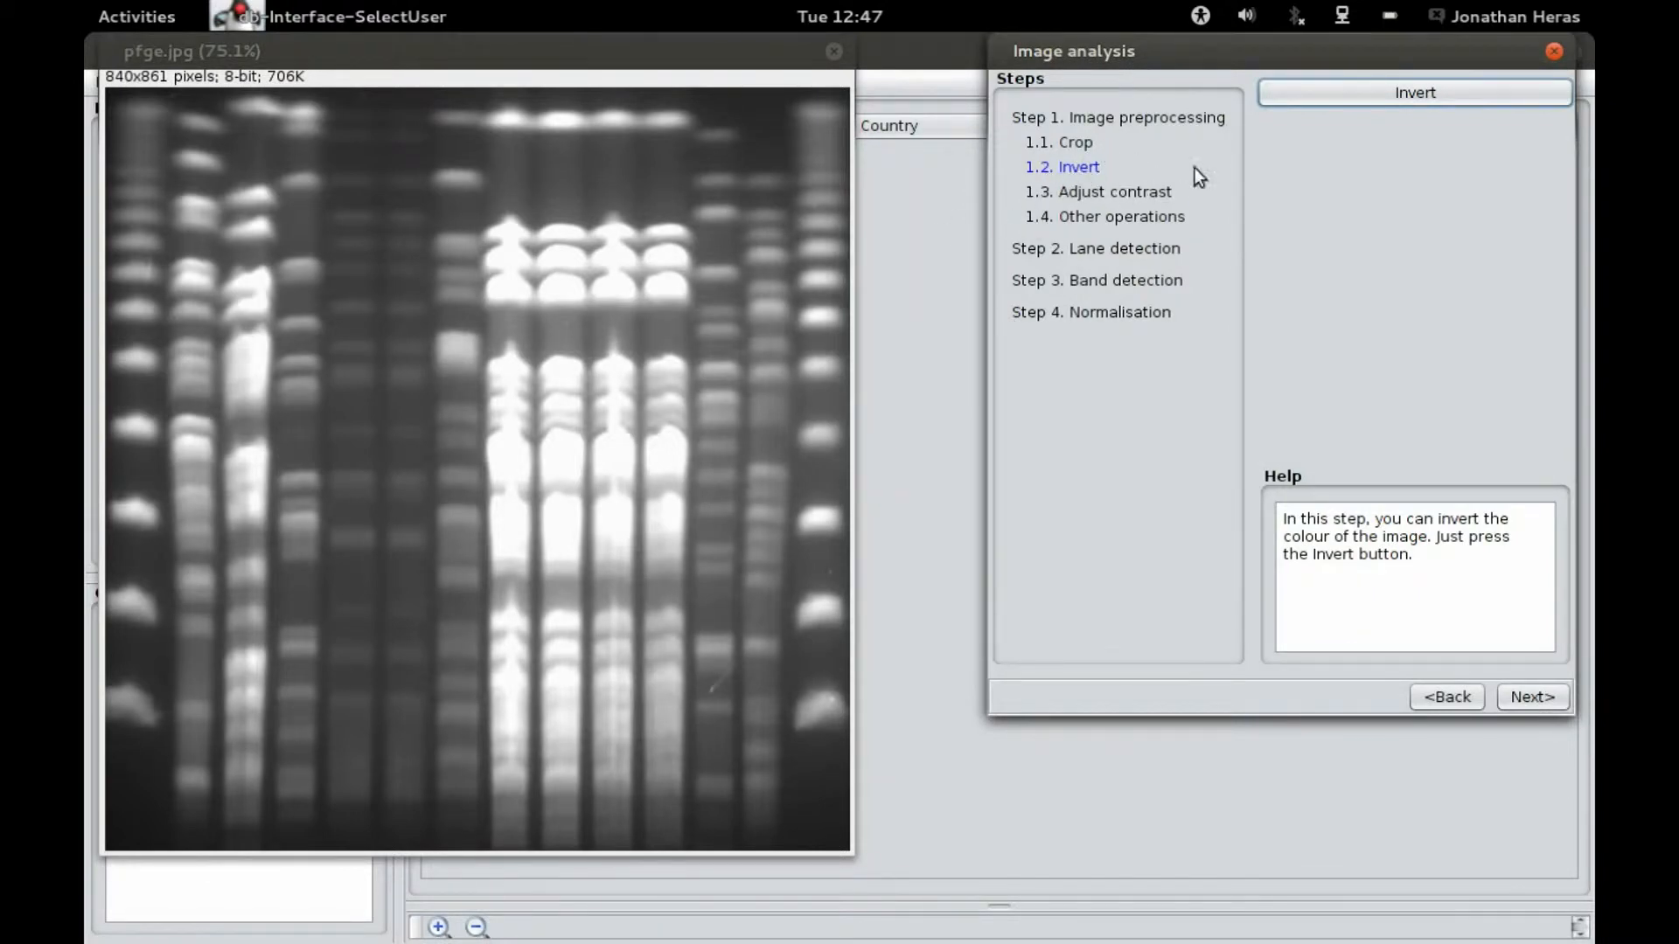
left_click(1384, 91)
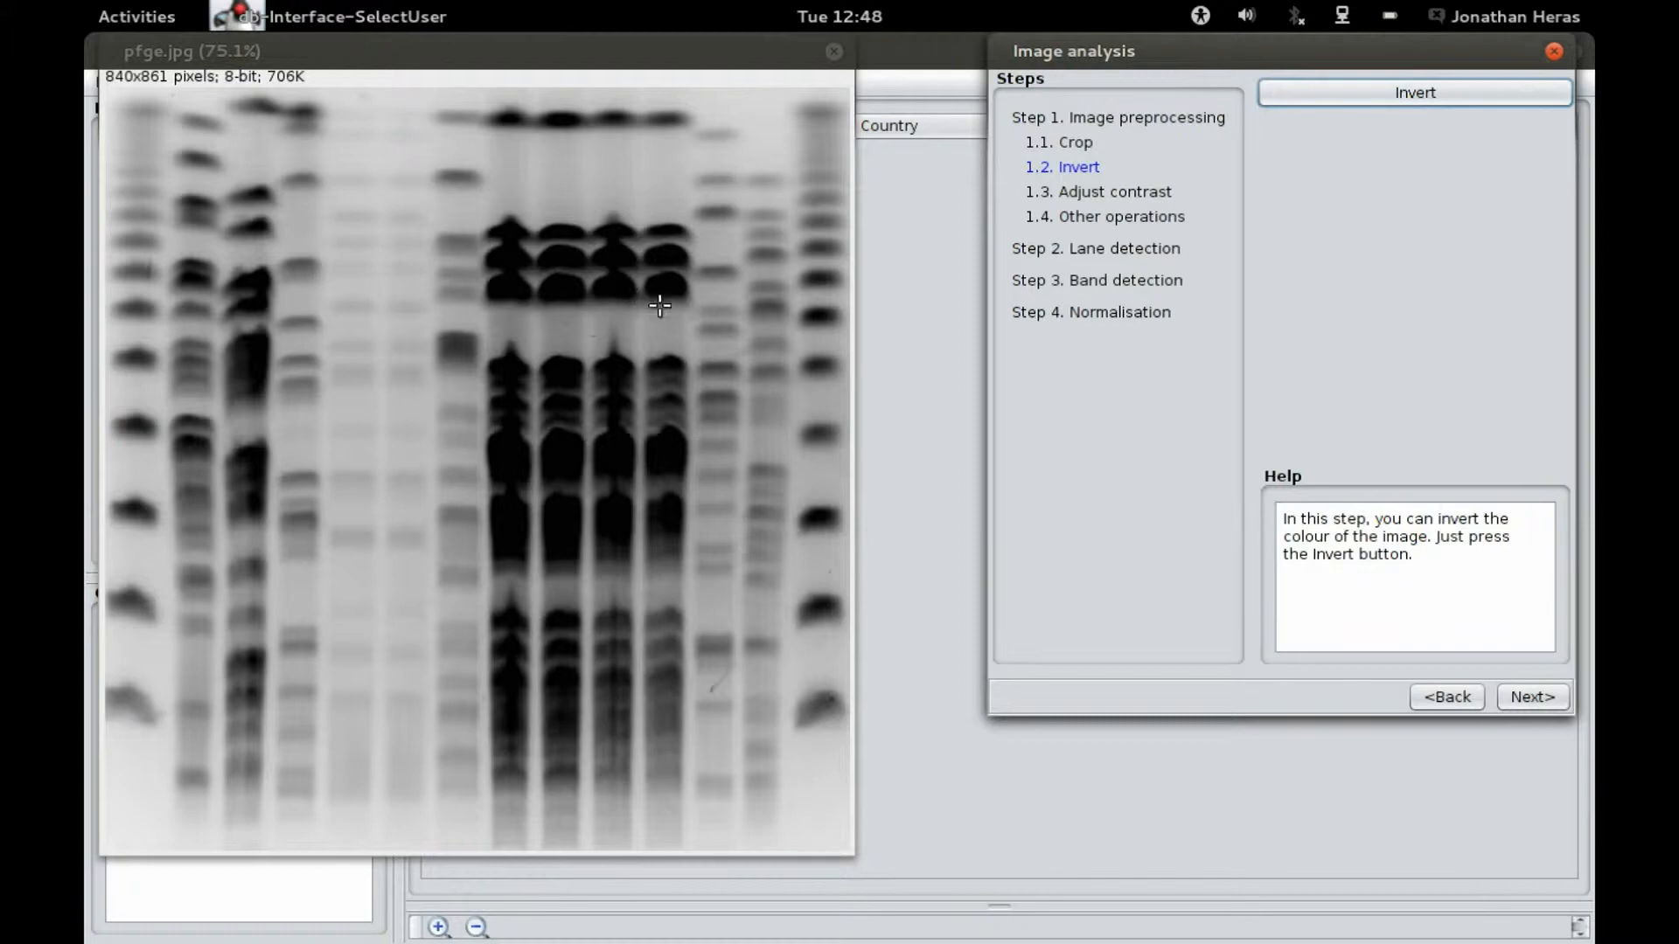
left_click(1345, 92)
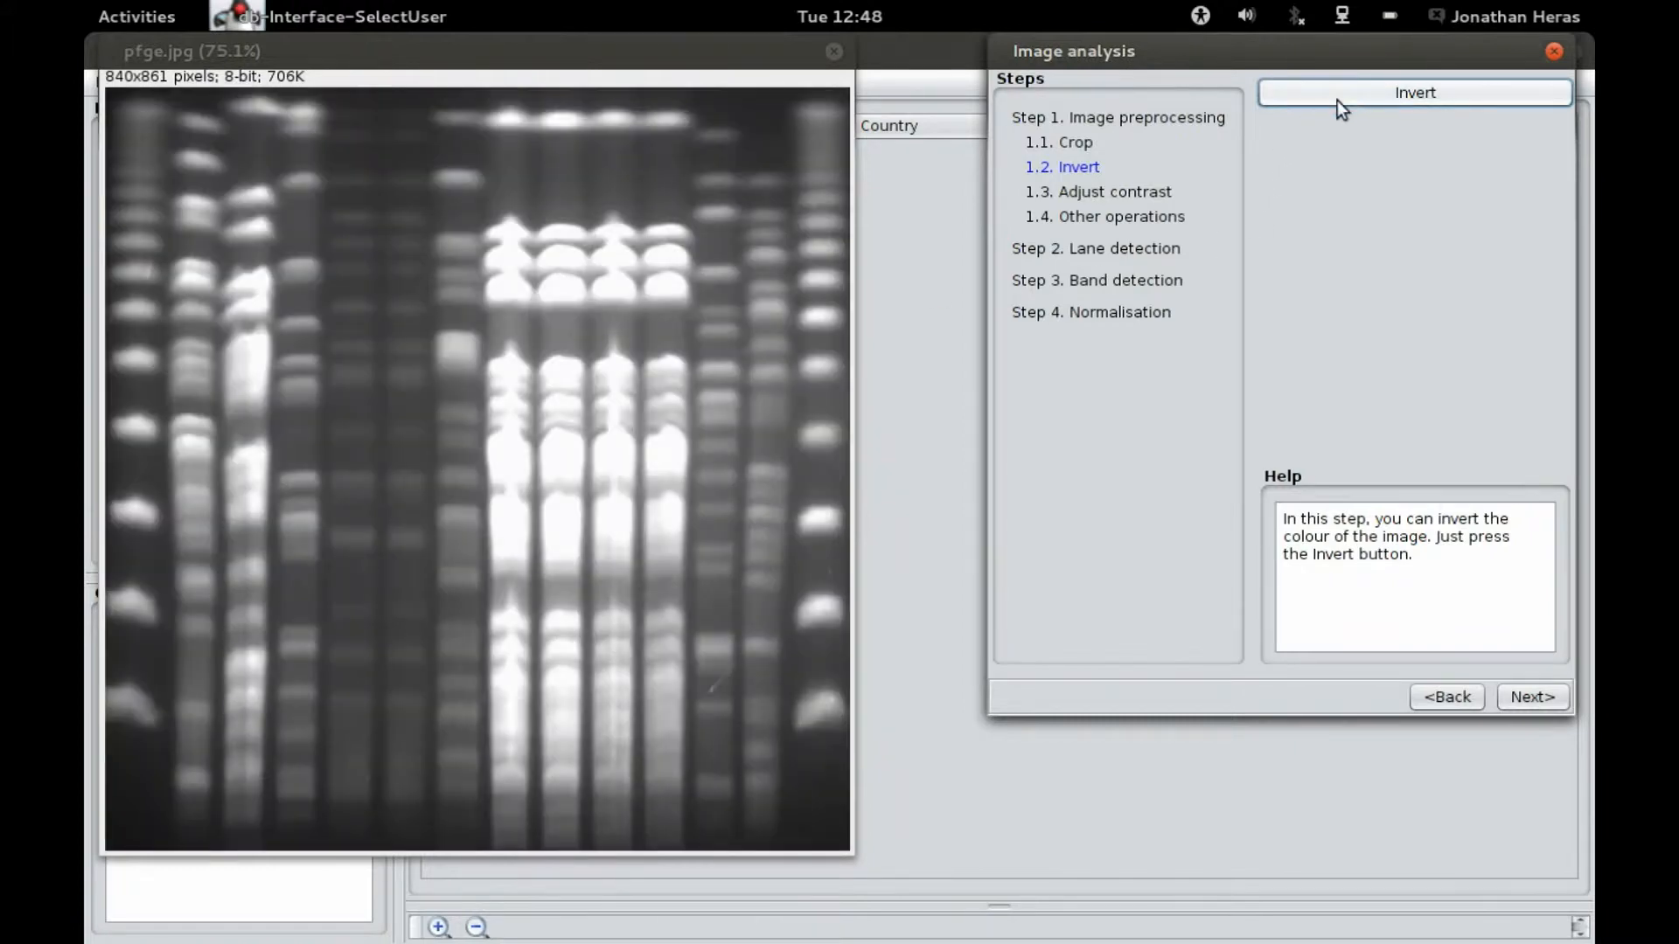
Step: Move to the contrast stage and auto-adjust the image's brightness and contrast
left_click(1542, 703)
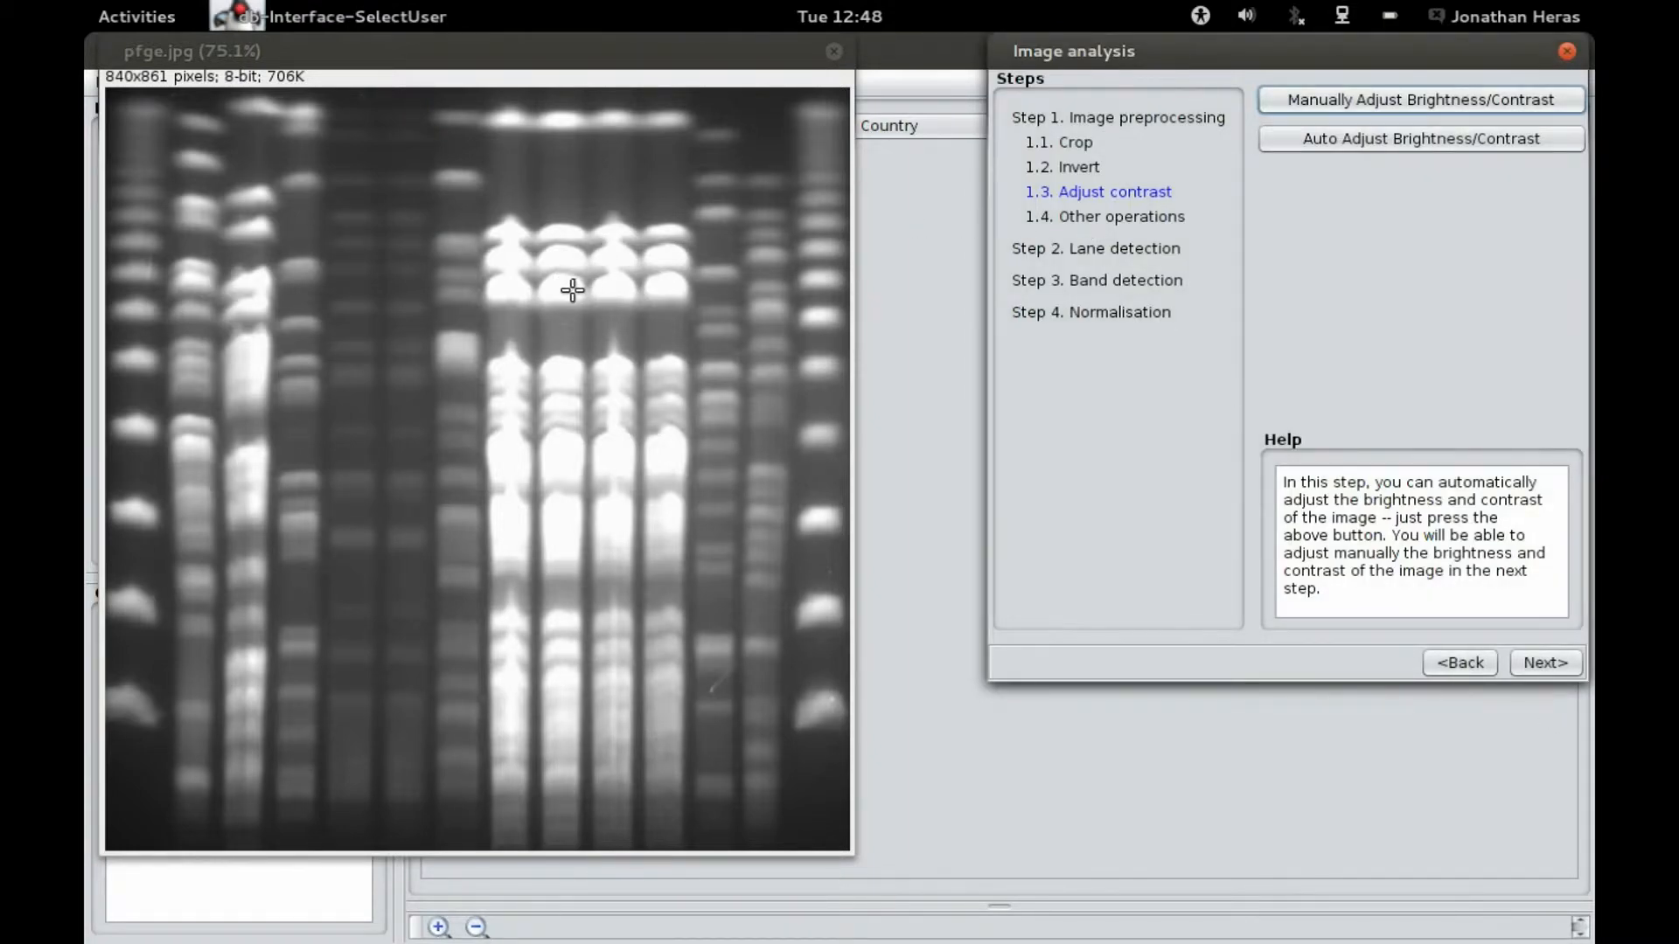
left_click(1347, 140)
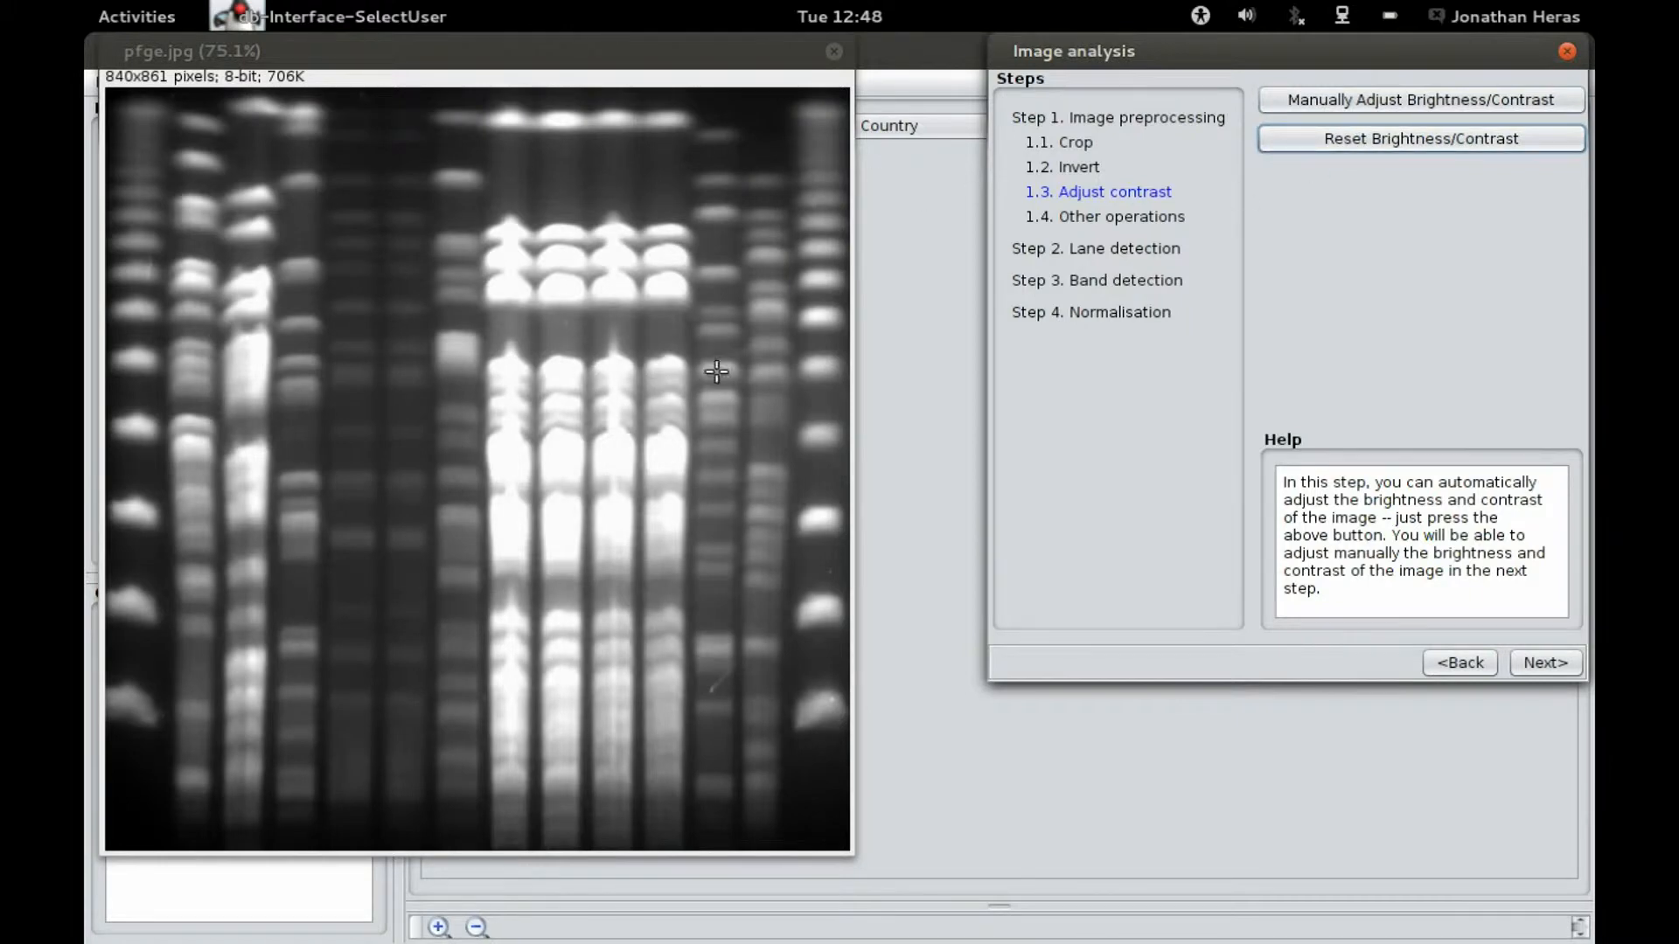
Step: Skip the other operations and proceed to lane detection keeping the dark background option
left_click(1562, 656)
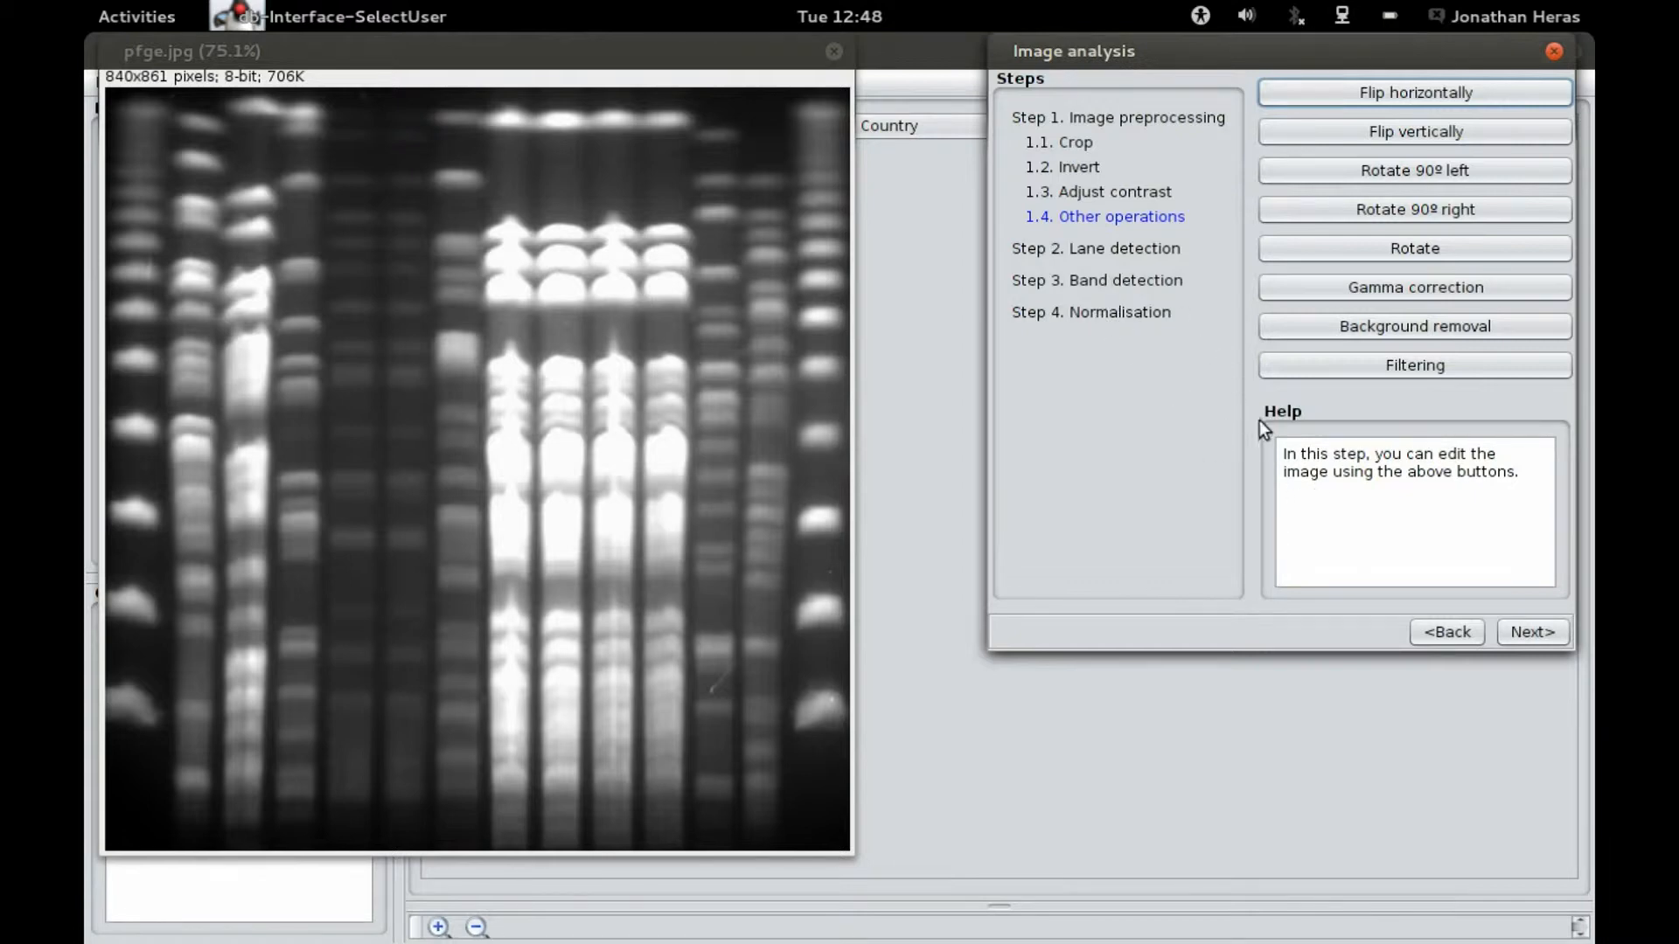
left_click(1532, 632)
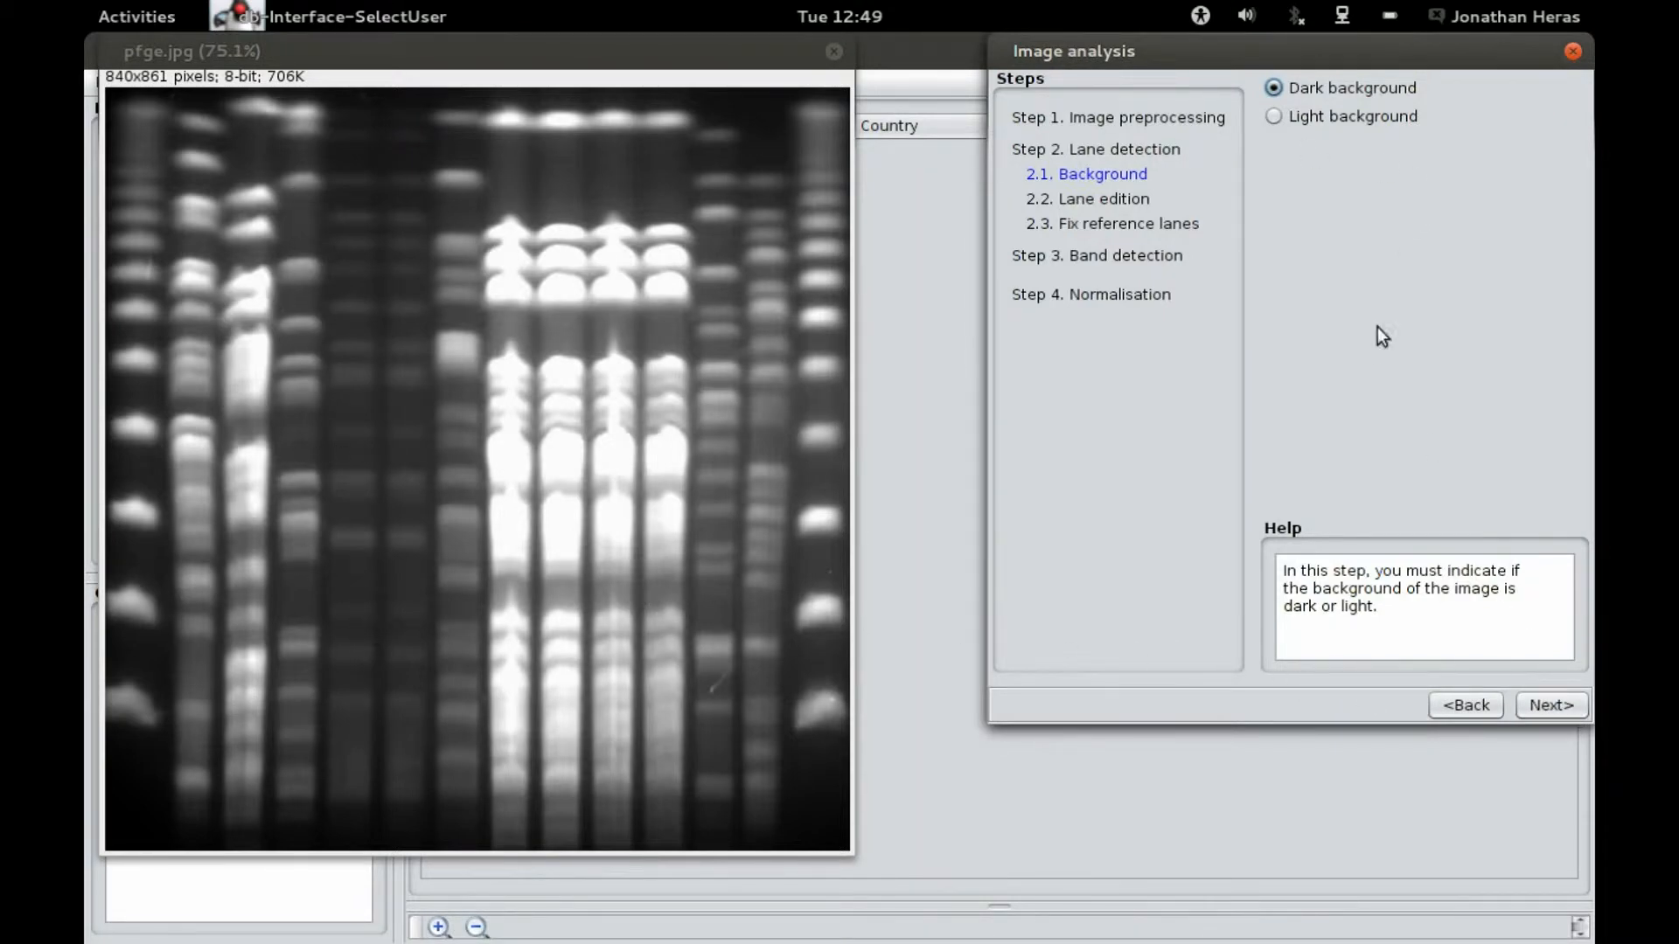
left_click(1571, 705)
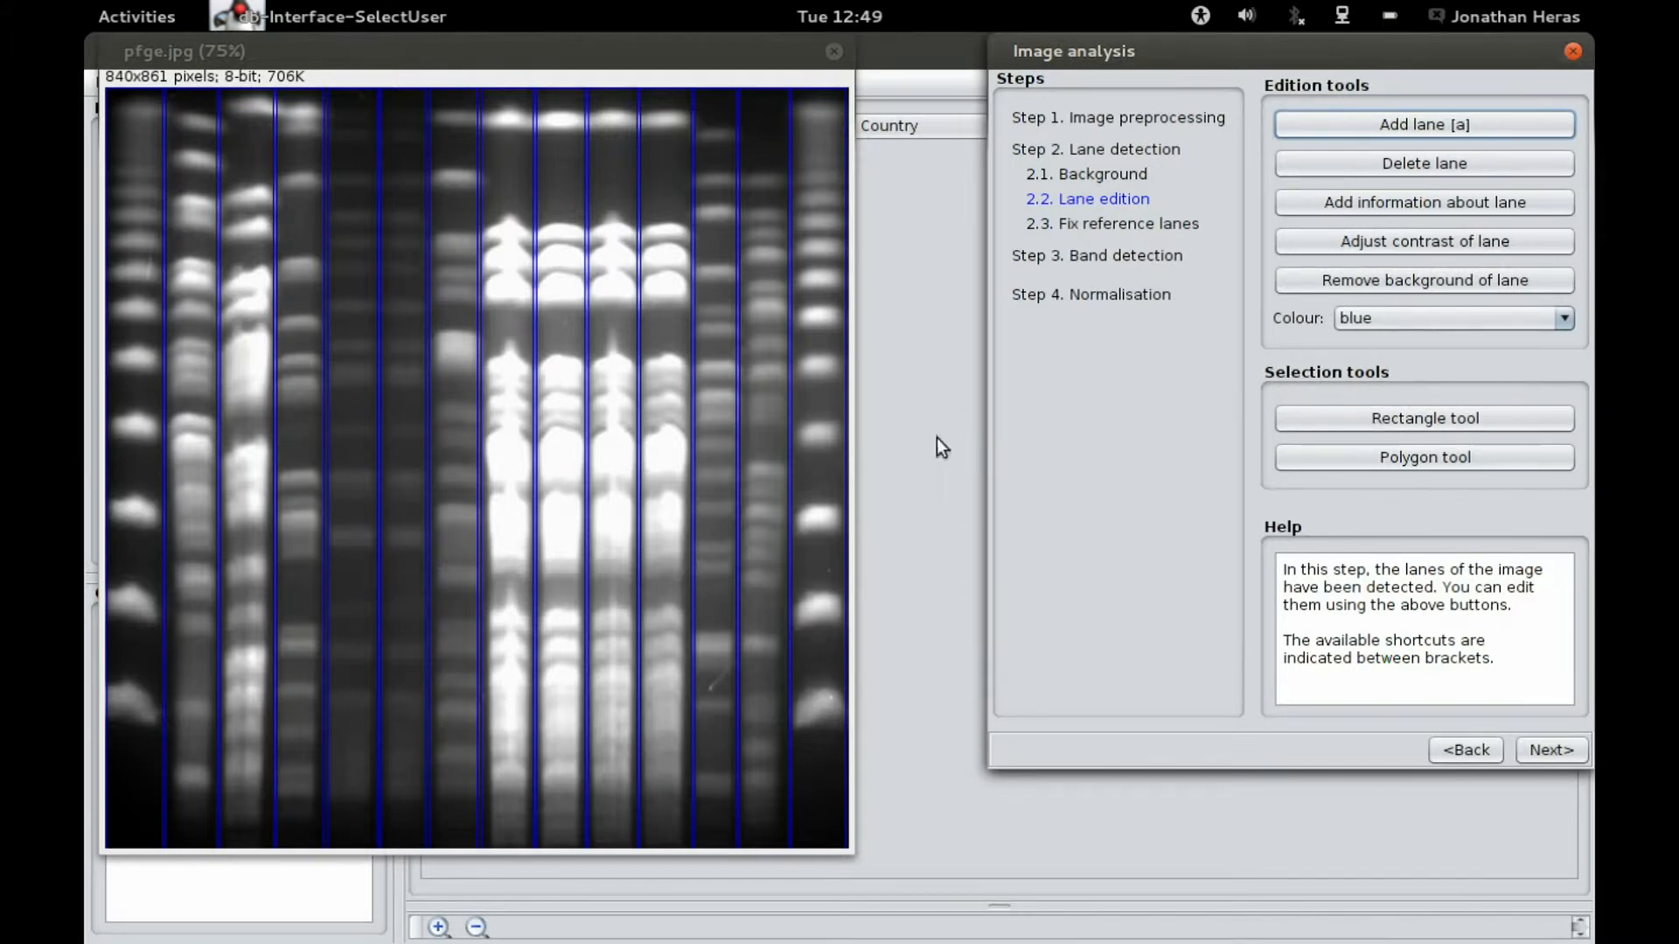
Step: Delete the fifth detected lane and redraw it with a rectangle over the same column as a new lane
left_click(351, 439)
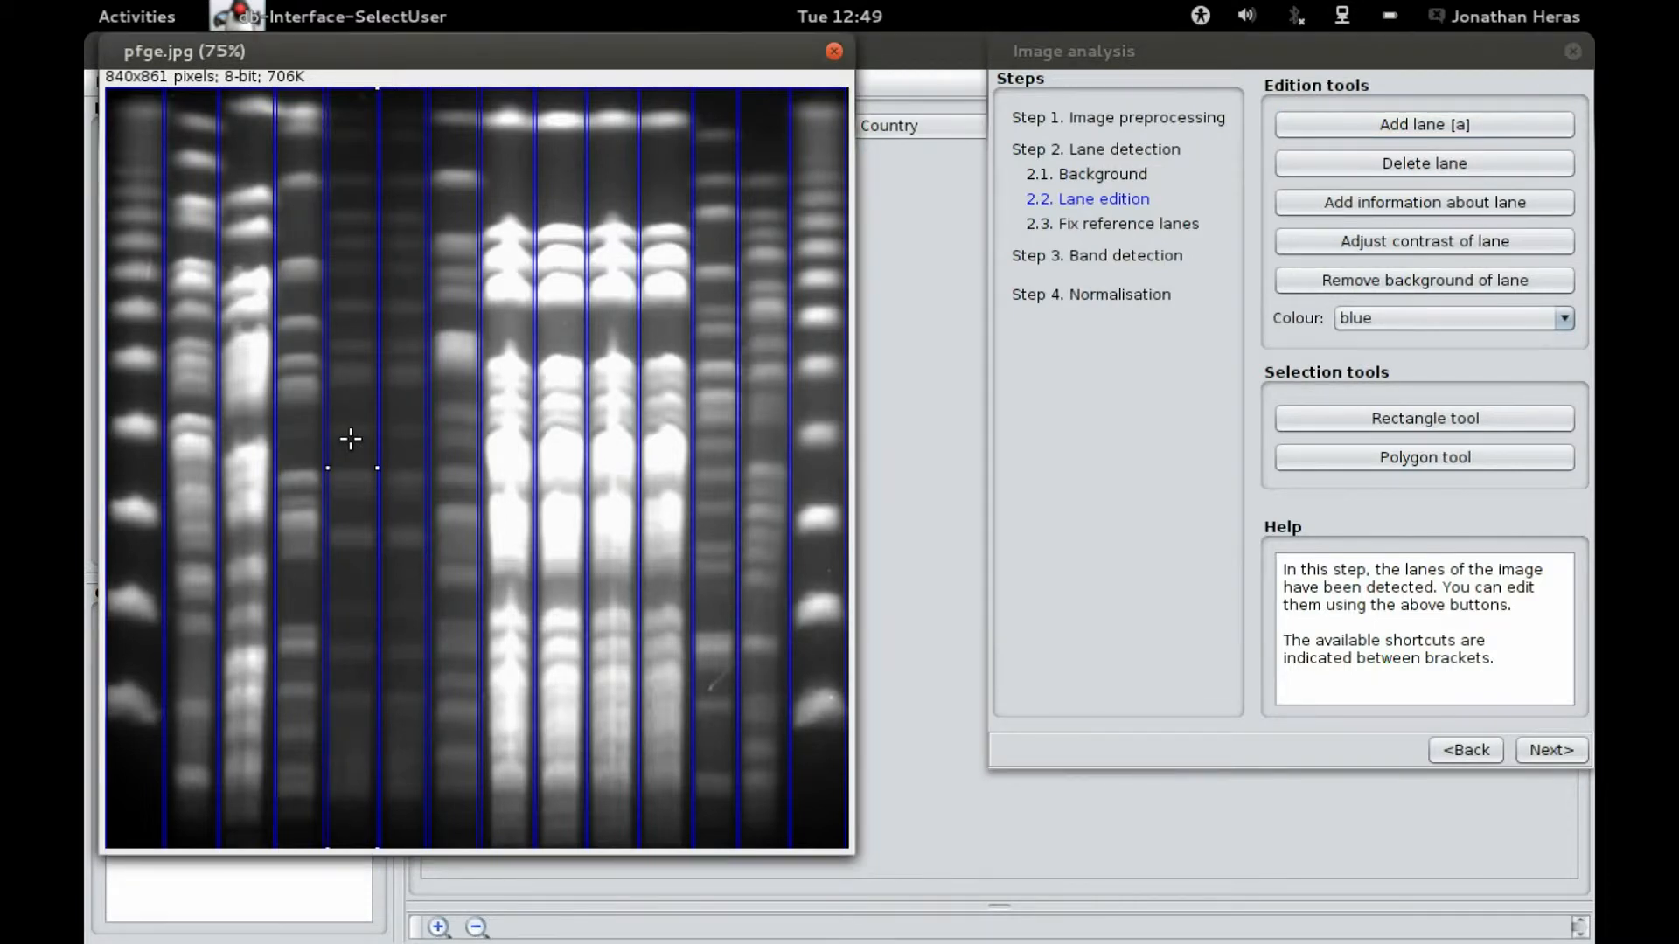
key("Delete")
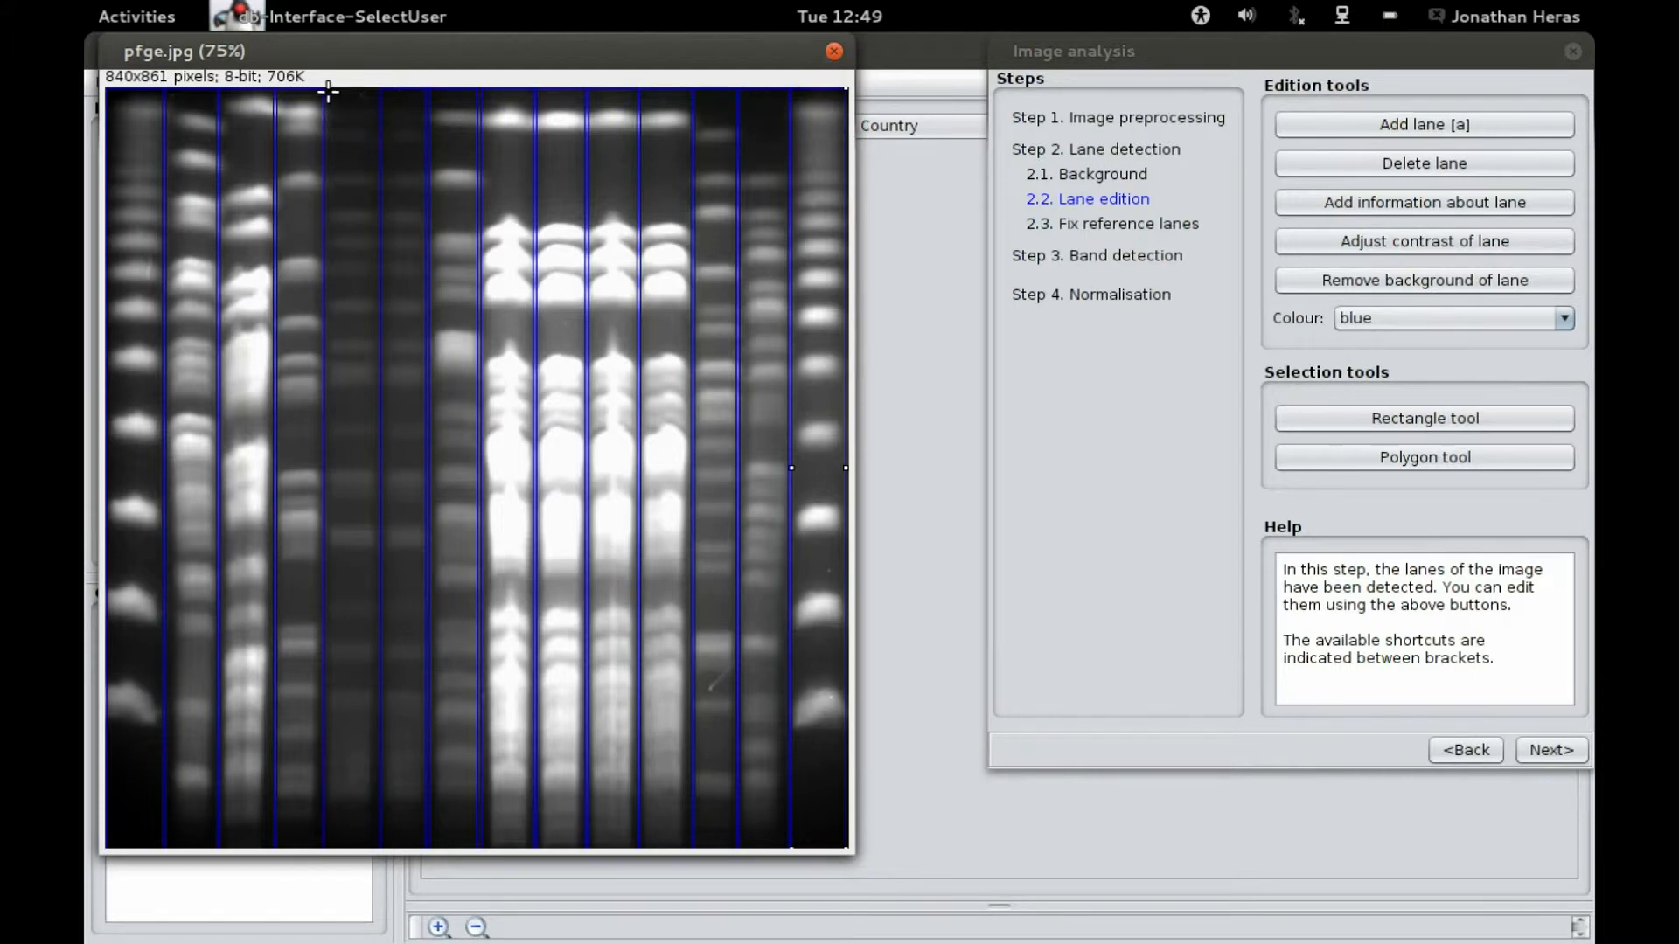
left_click_drag(326, 88, 378, 849)
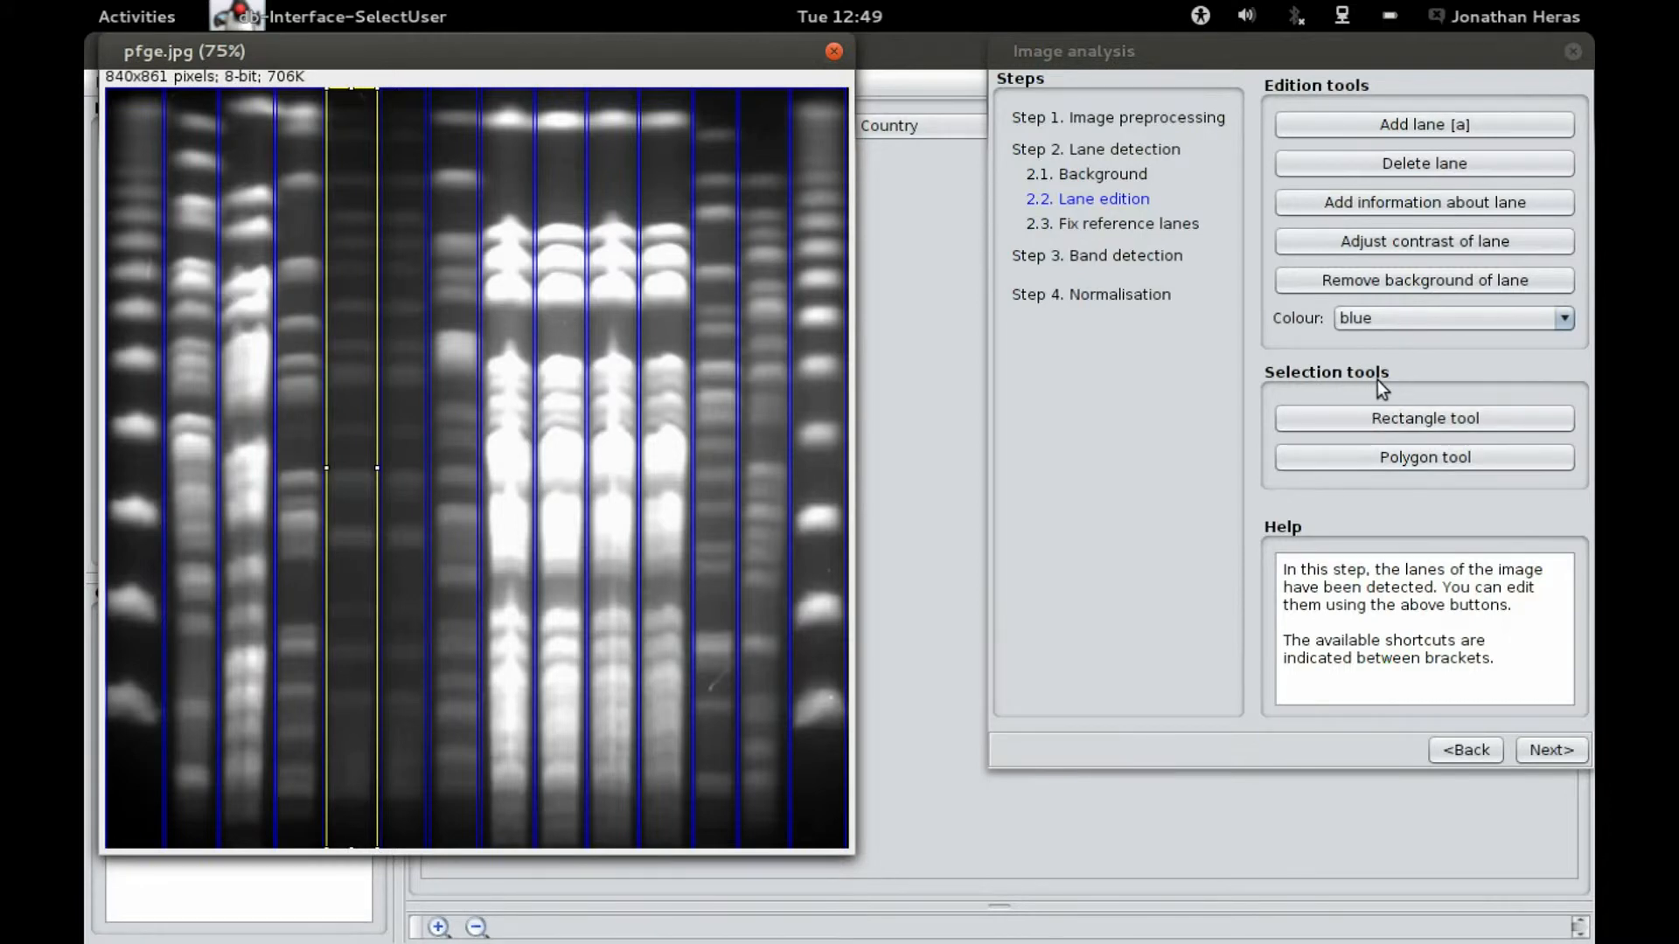
left_click(1431, 129)
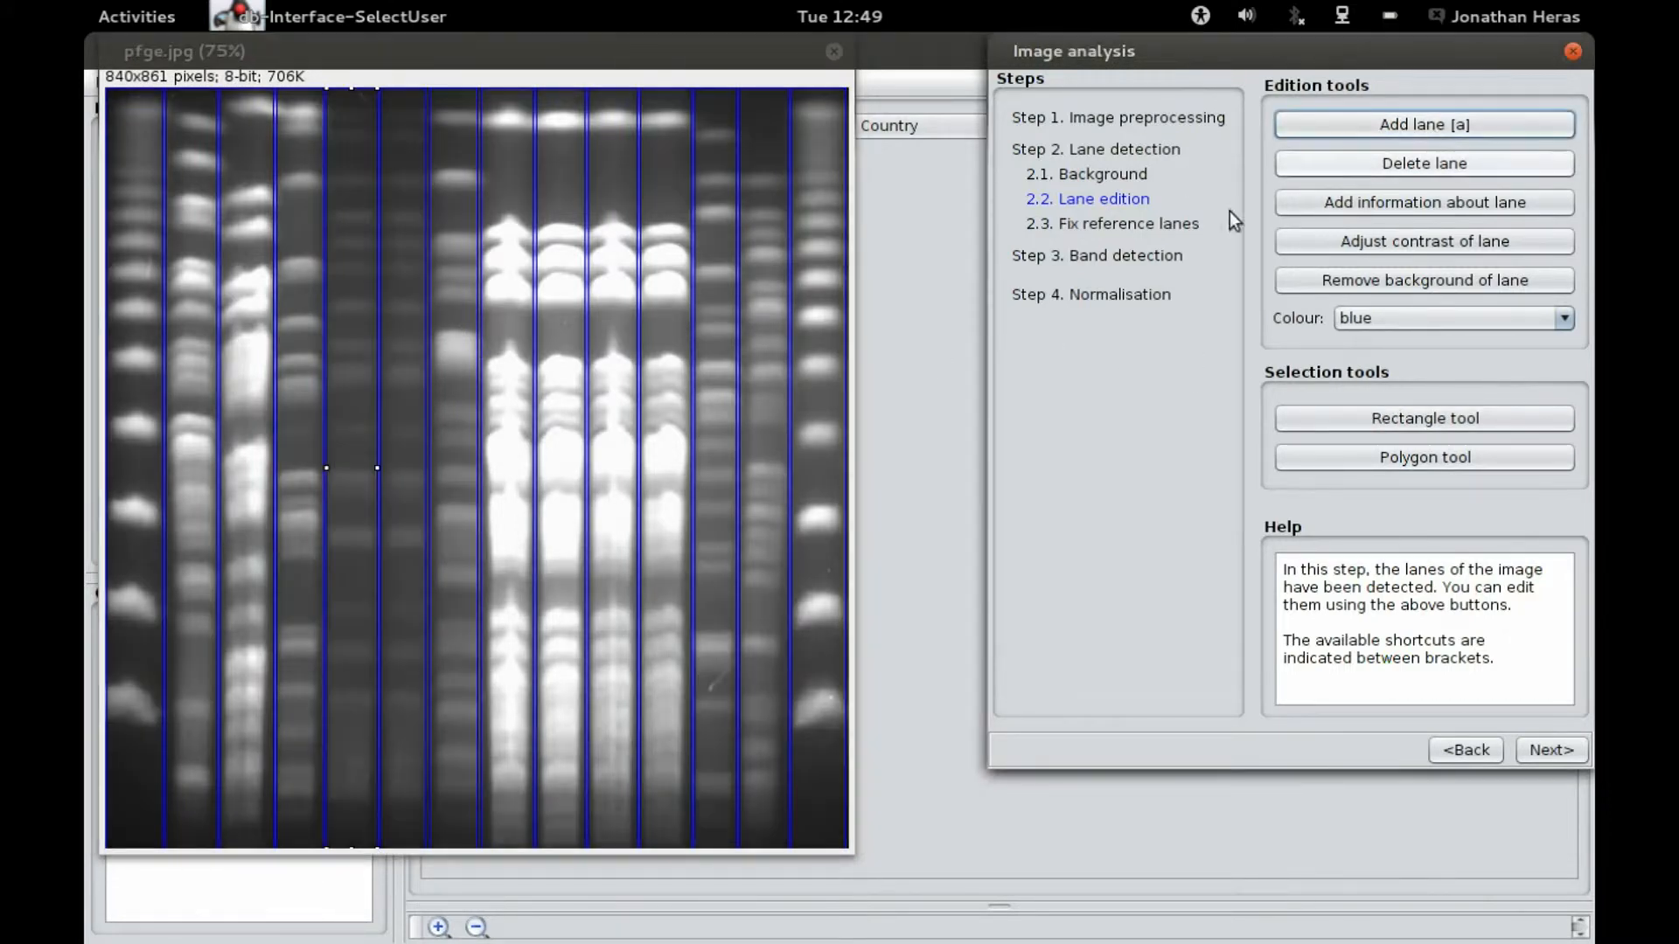
Step: Select the redrawn lane and browse the lane colour options
left_click(354, 450)
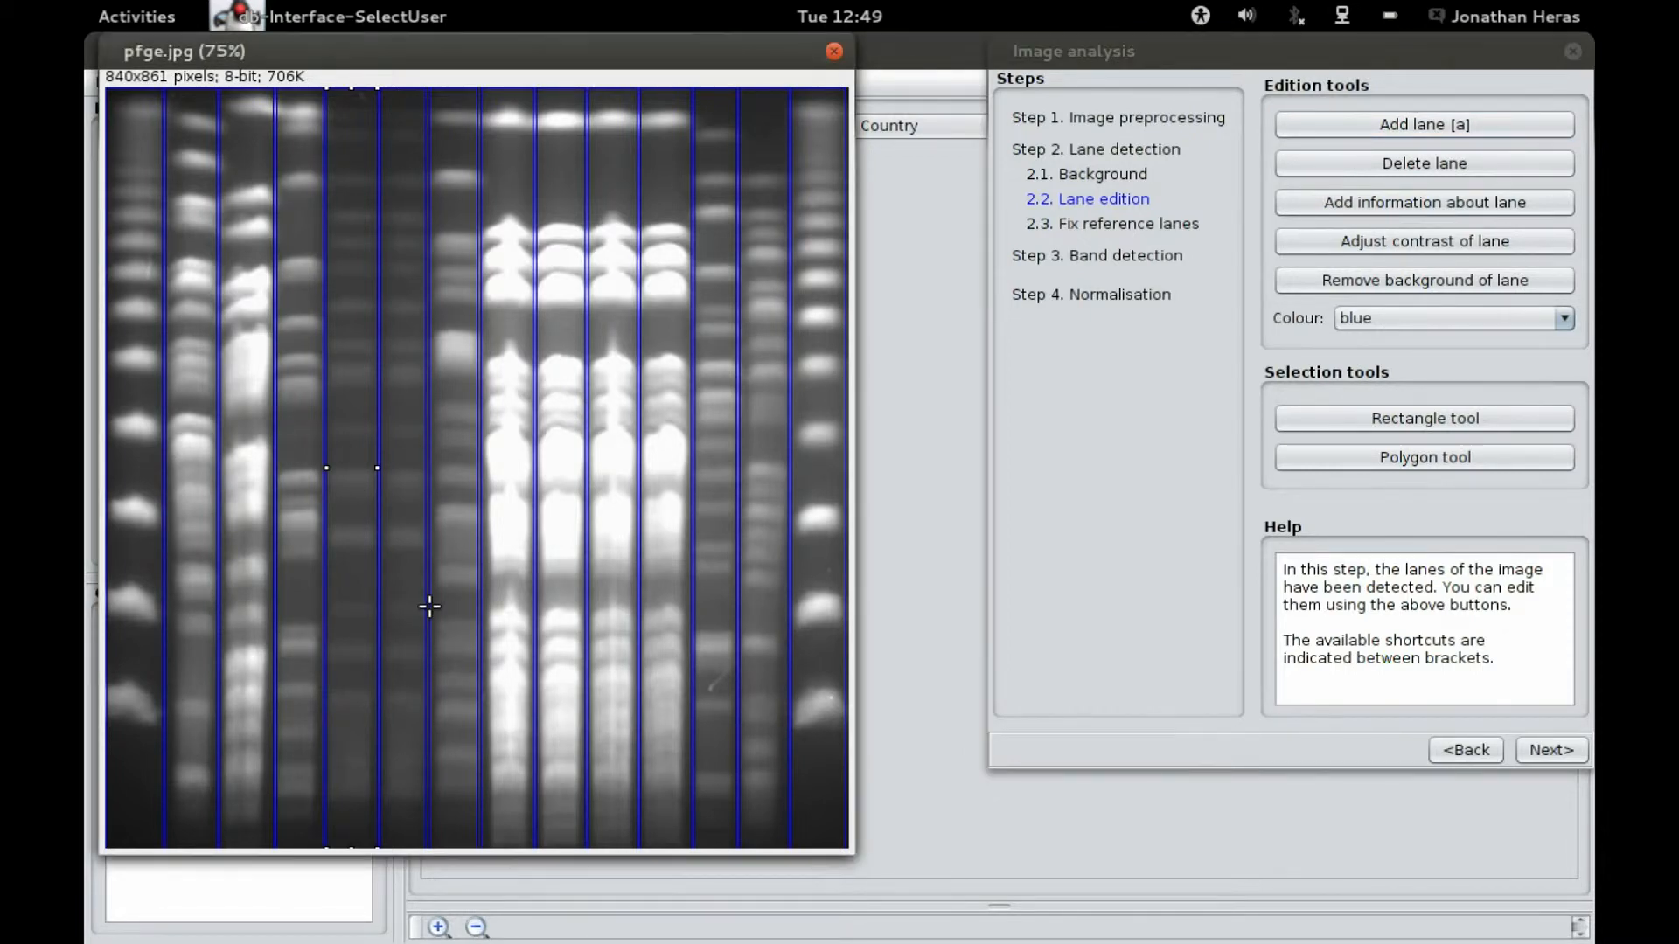
left_click(1408, 318)
left_click(1394, 361)
left_click(1418, 322)
left_click(1399, 385)
left_click(1398, 311)
left_click(1375, 340)
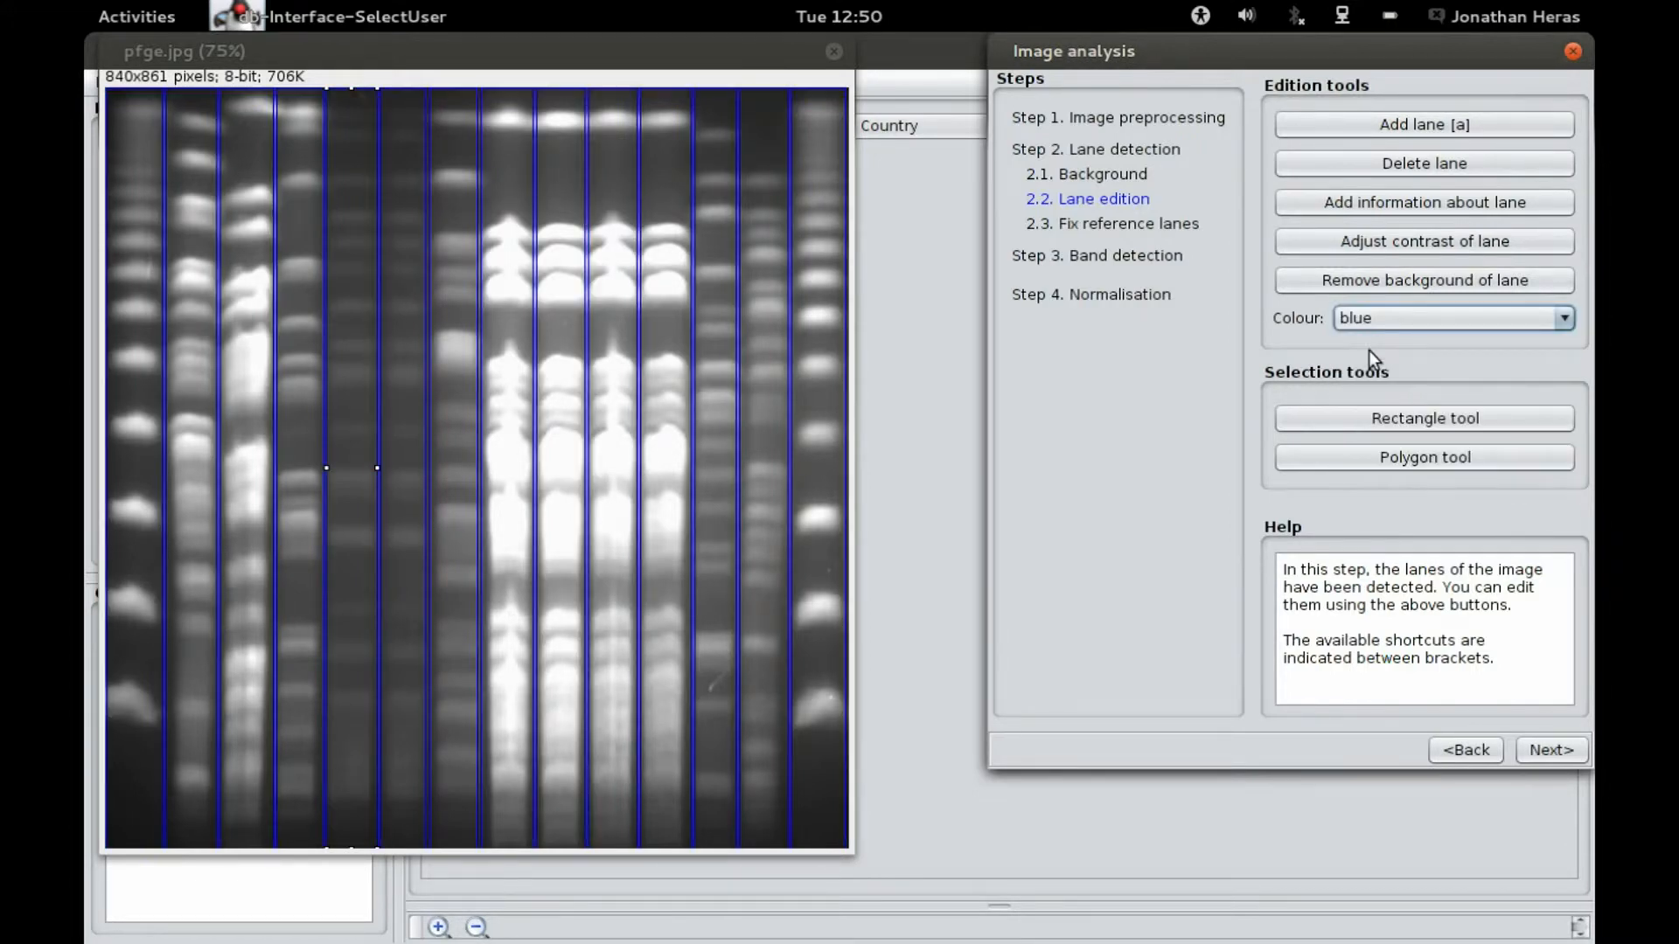
Step: Delete that lane again and re-add it as a polygon traced over the same column with the Polygon tool
left_click(365, 505)
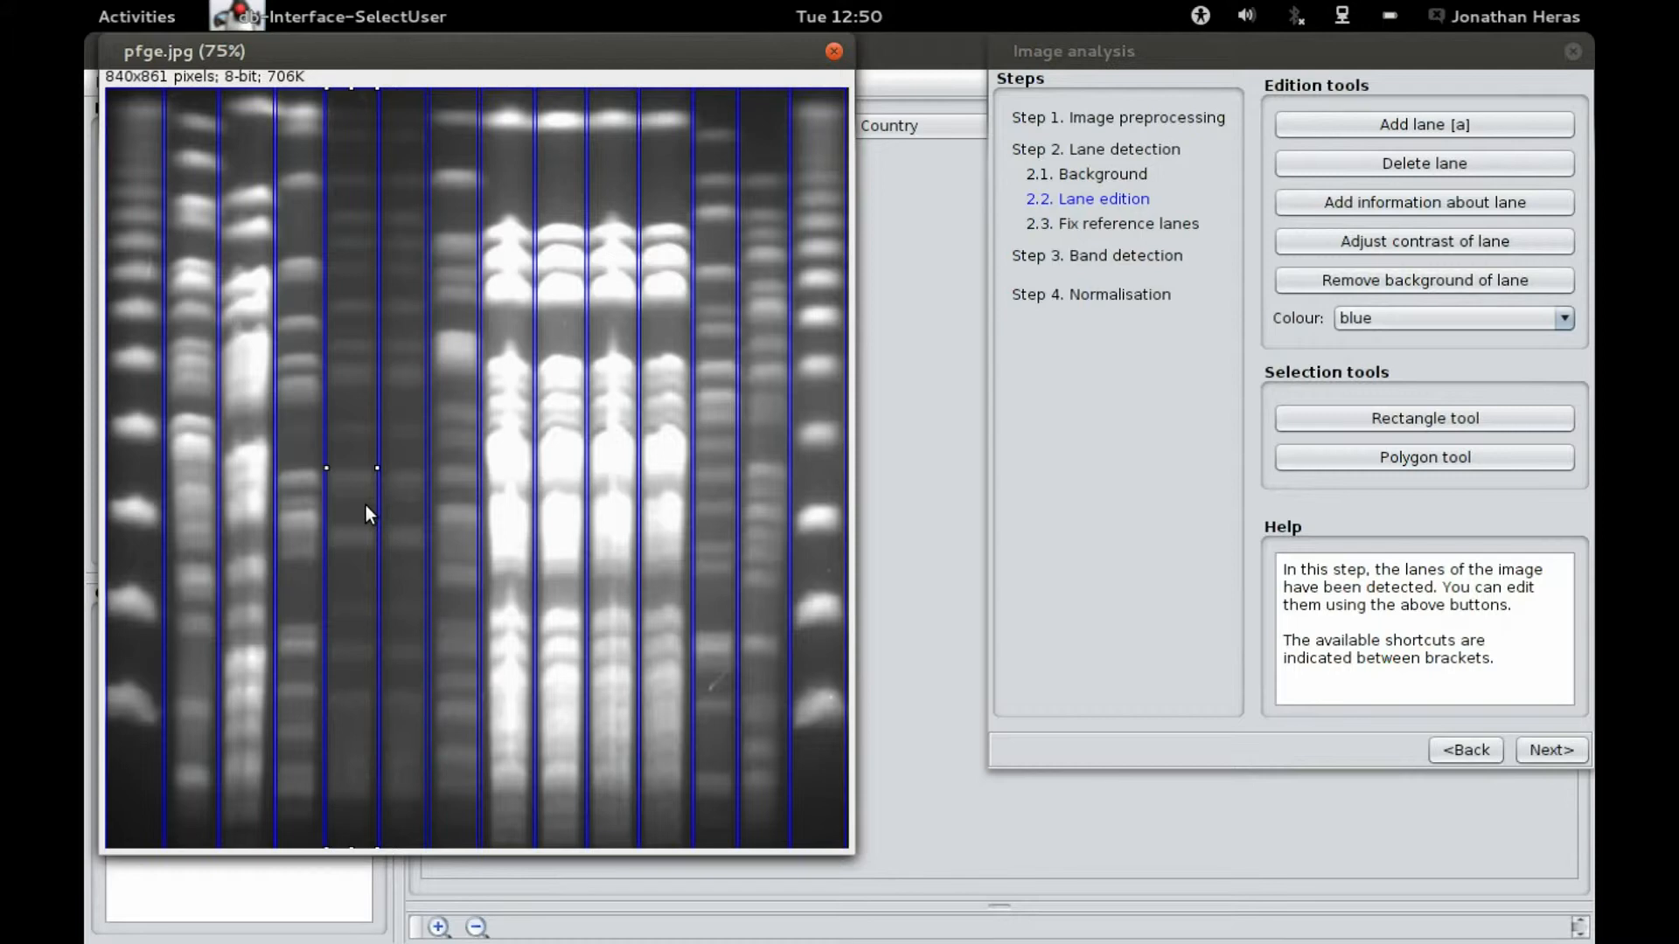
key("Delete")
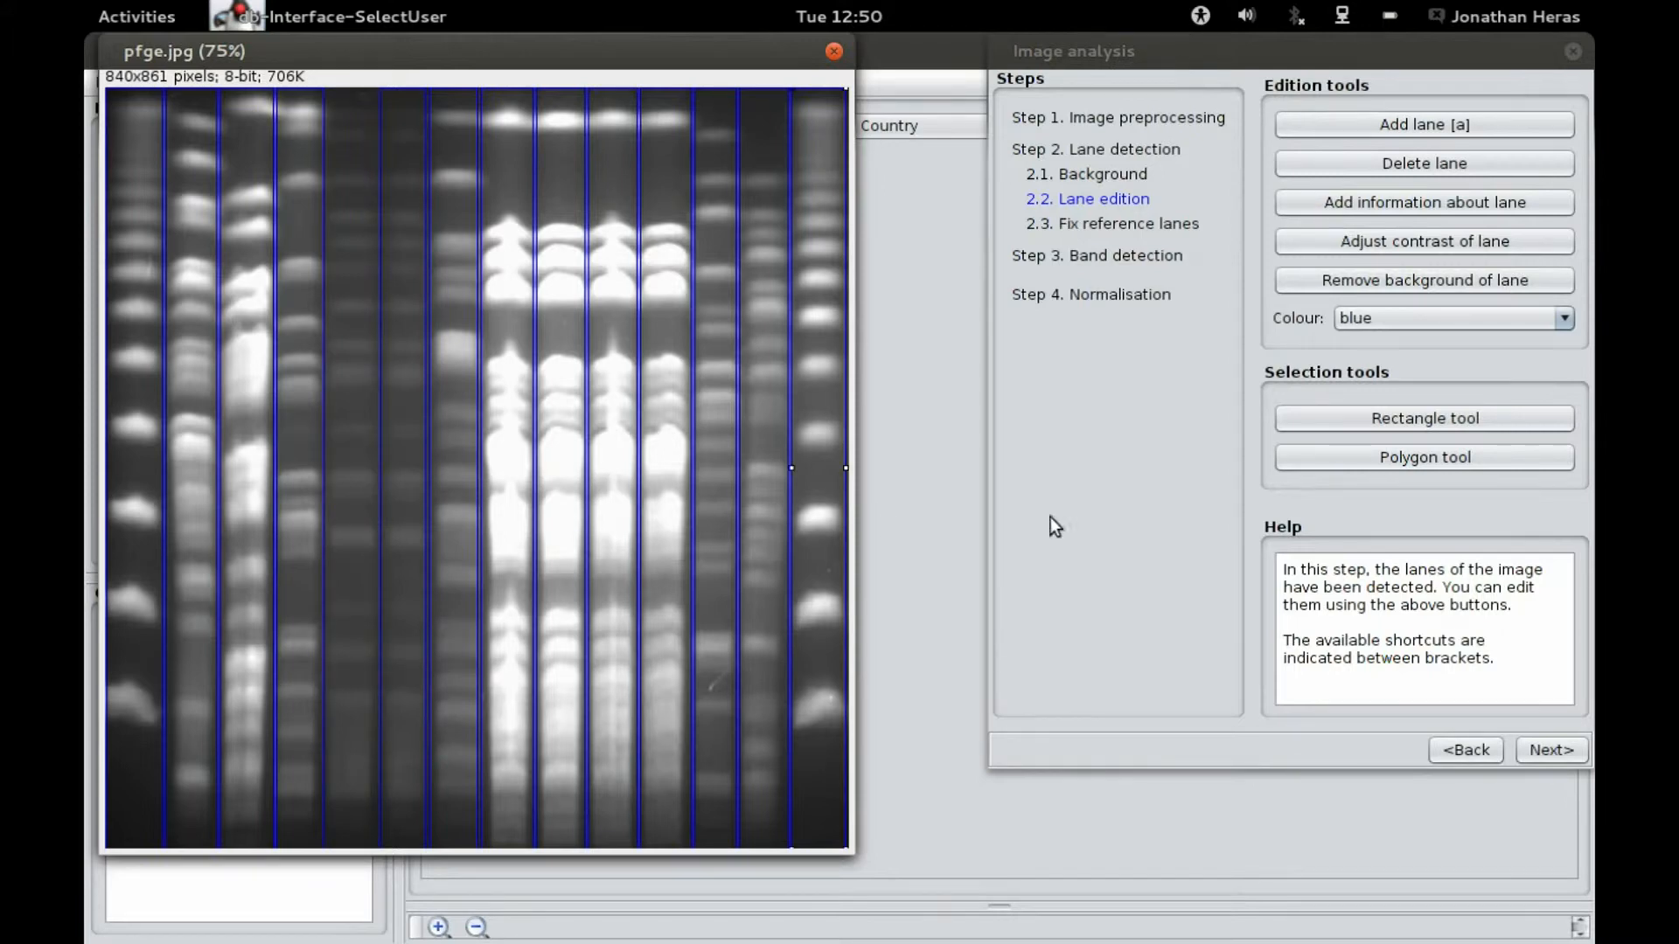
left_click(1336, 466)
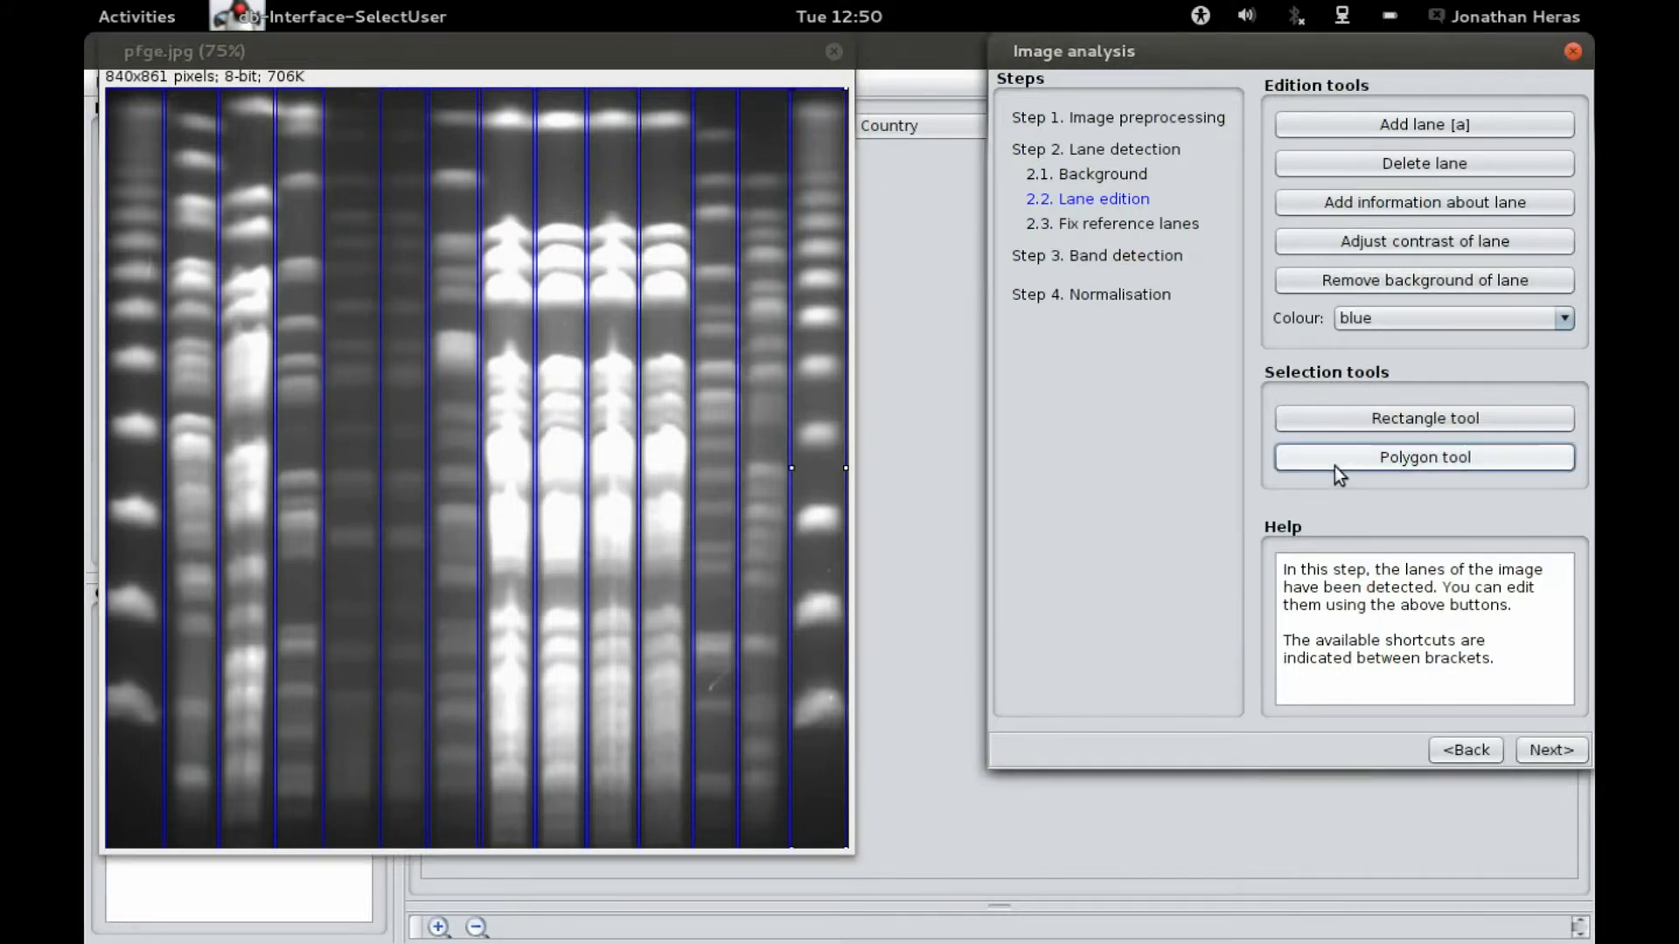
left_click(332, 88)
left_click(330, 90)
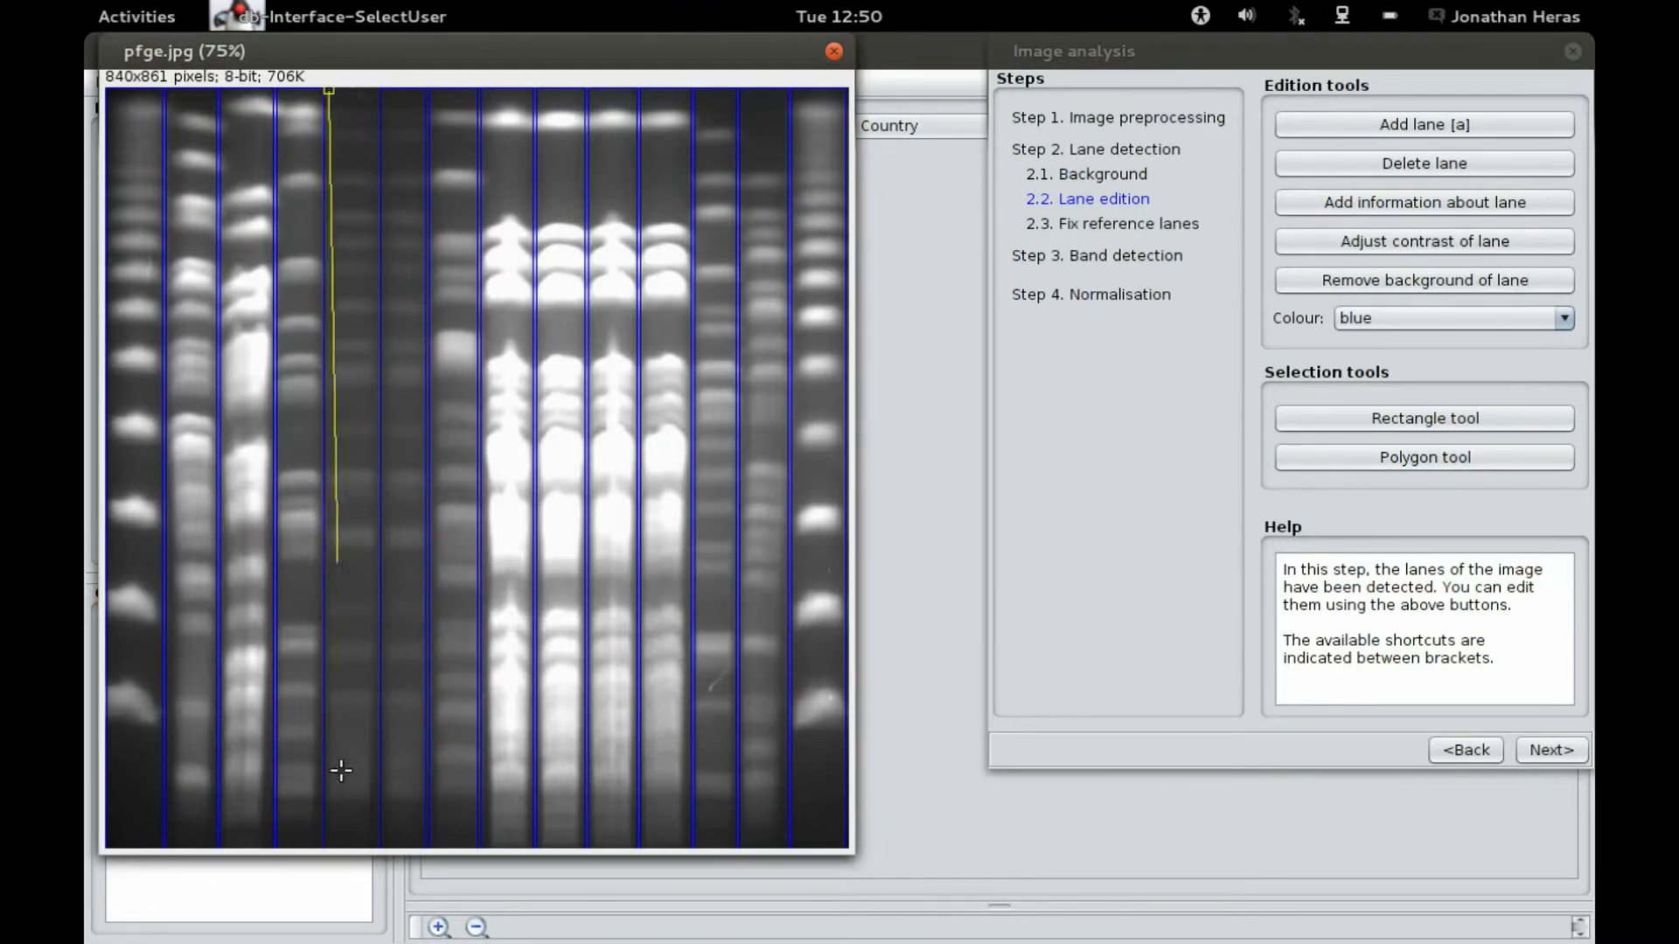
left_click(371, 844)
double_click(374, 93)
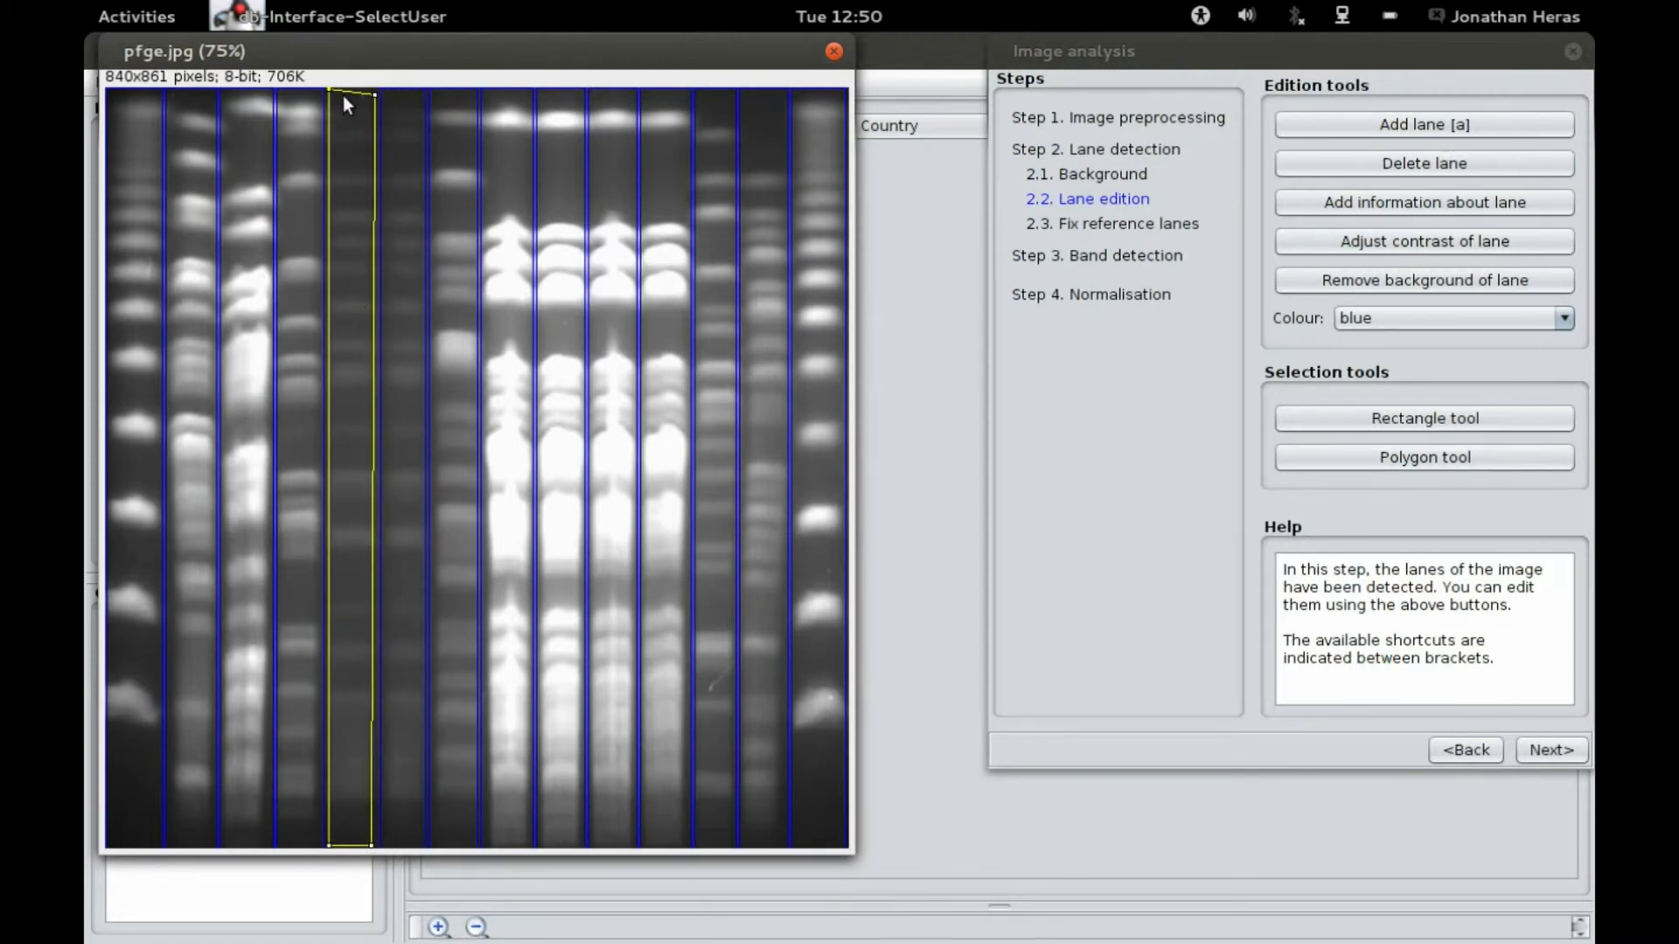
left_click(1394, 124)
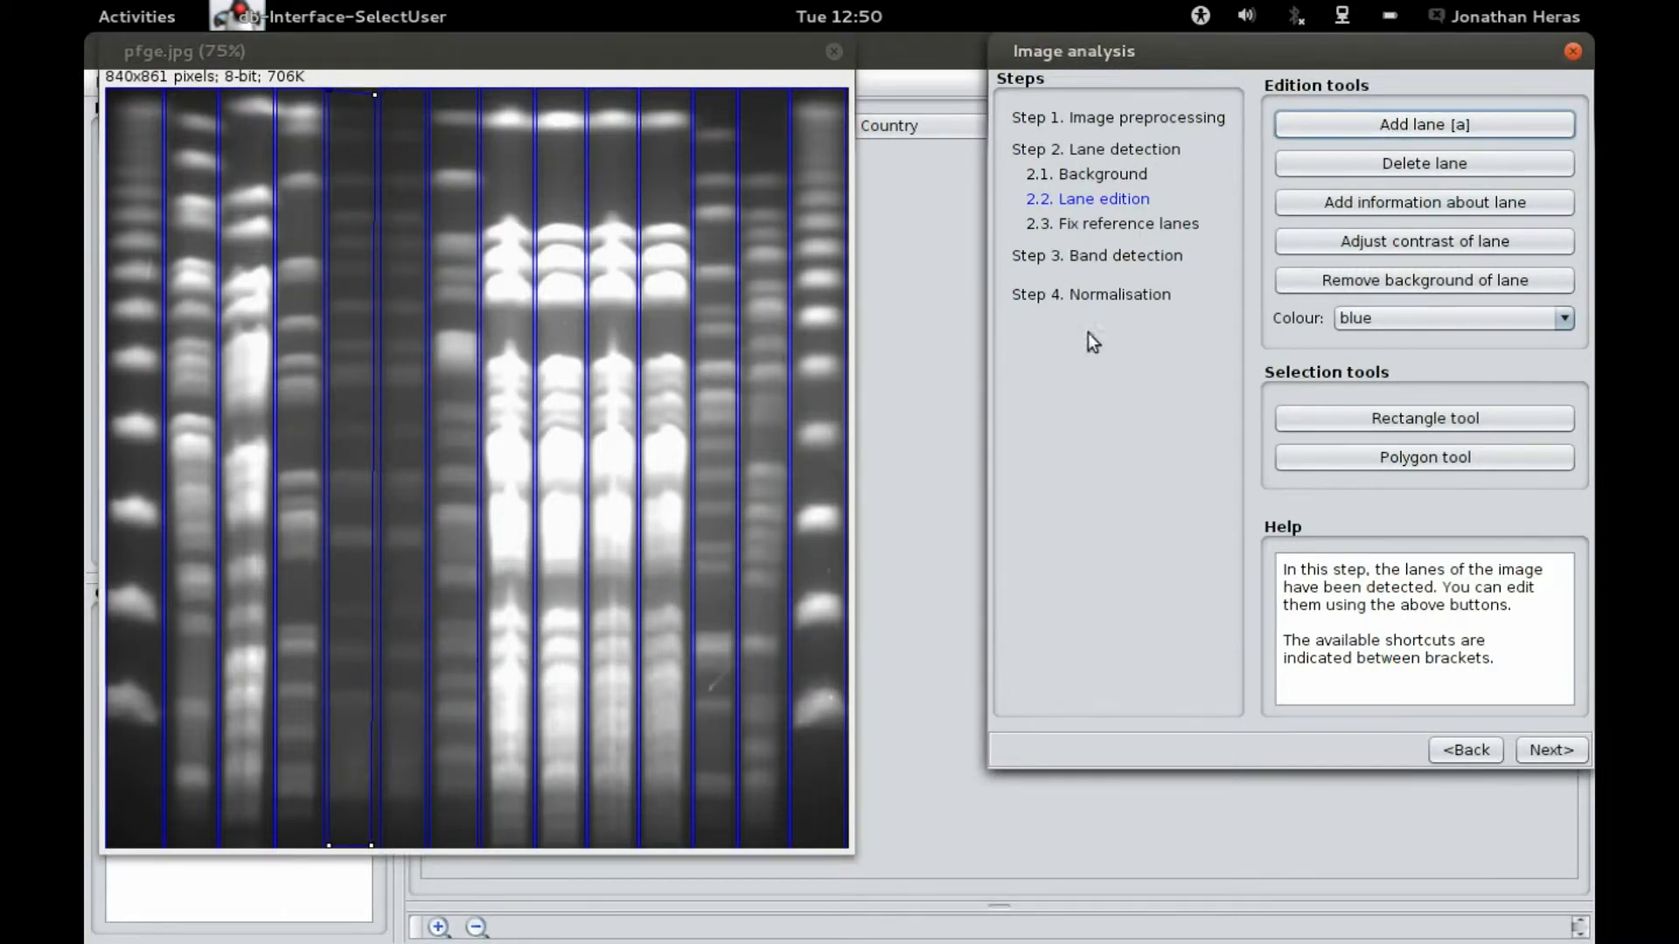
Step: Select the second lane and open its lane information form, then cancel it without entering anything
left_click(197, 450)
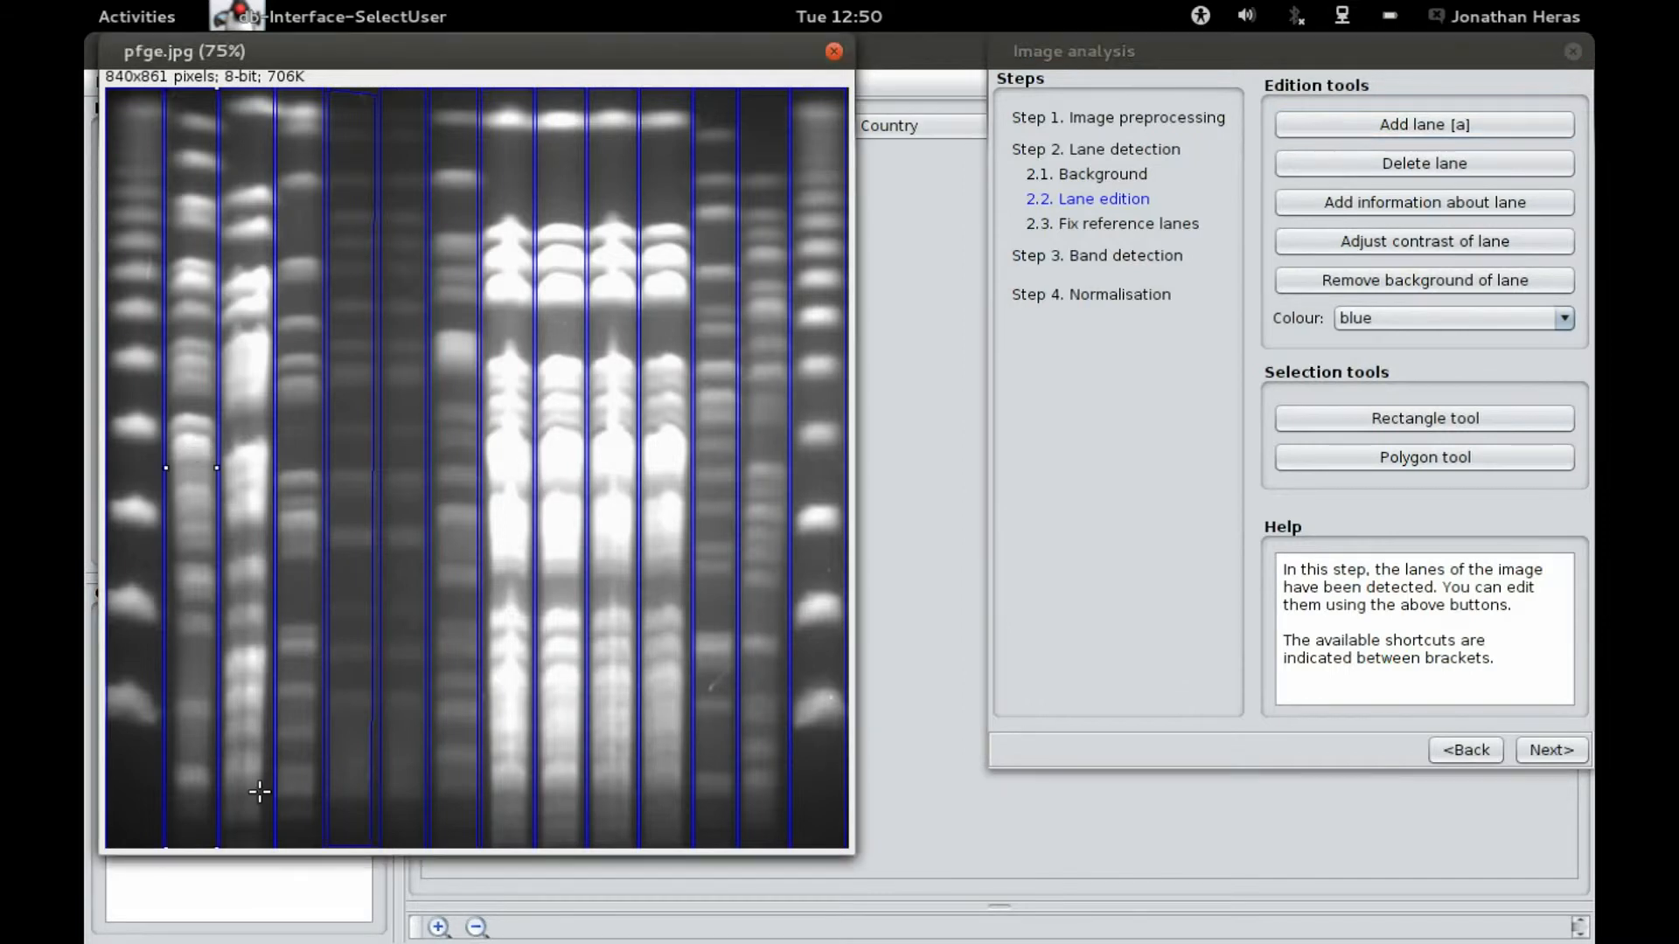
left_click(1474, 204)
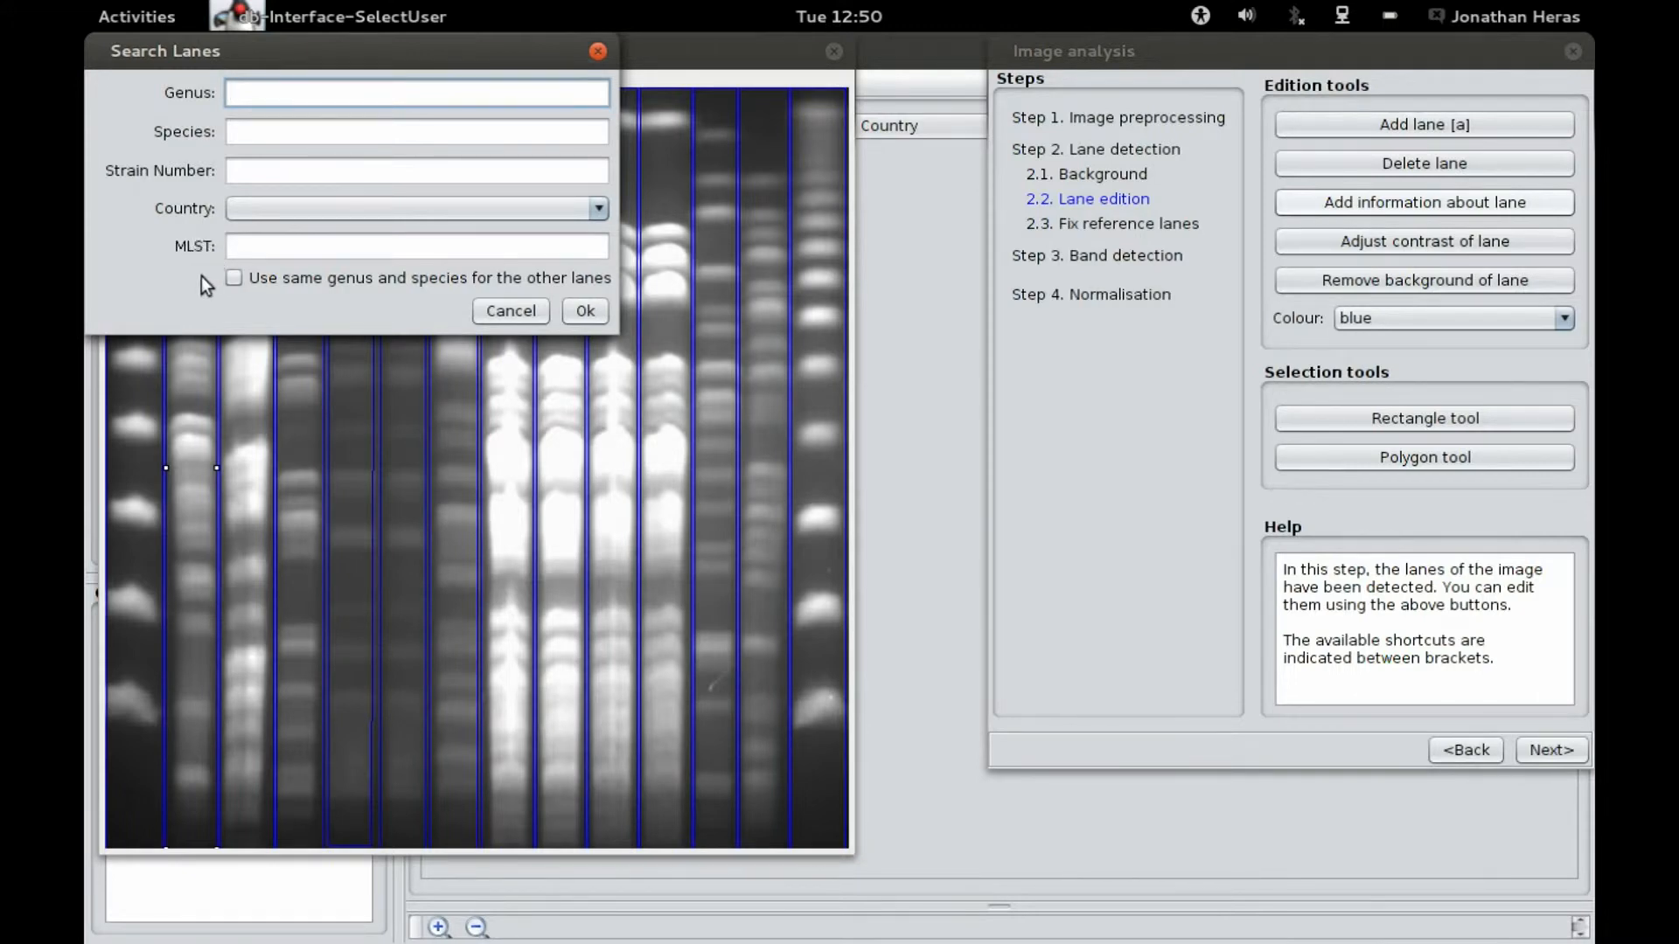
left_click(510, 312)
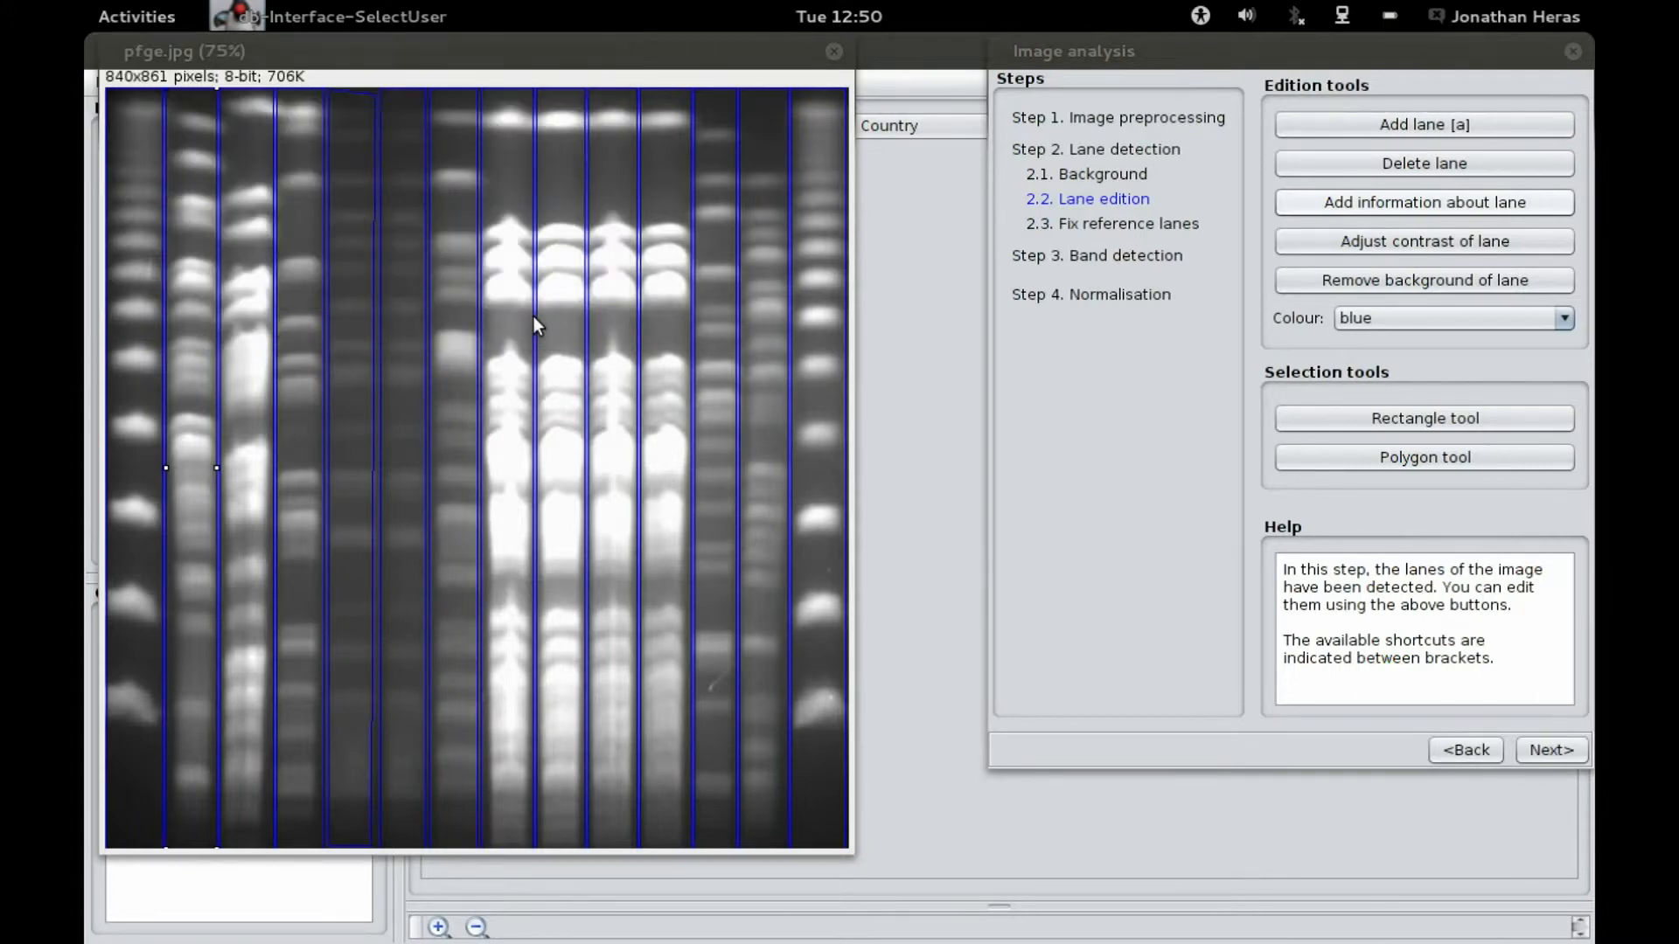
Step: Try adjusting the second lane's brightness, then reset and close the brightness and contrast window
left_click(1452, 254)
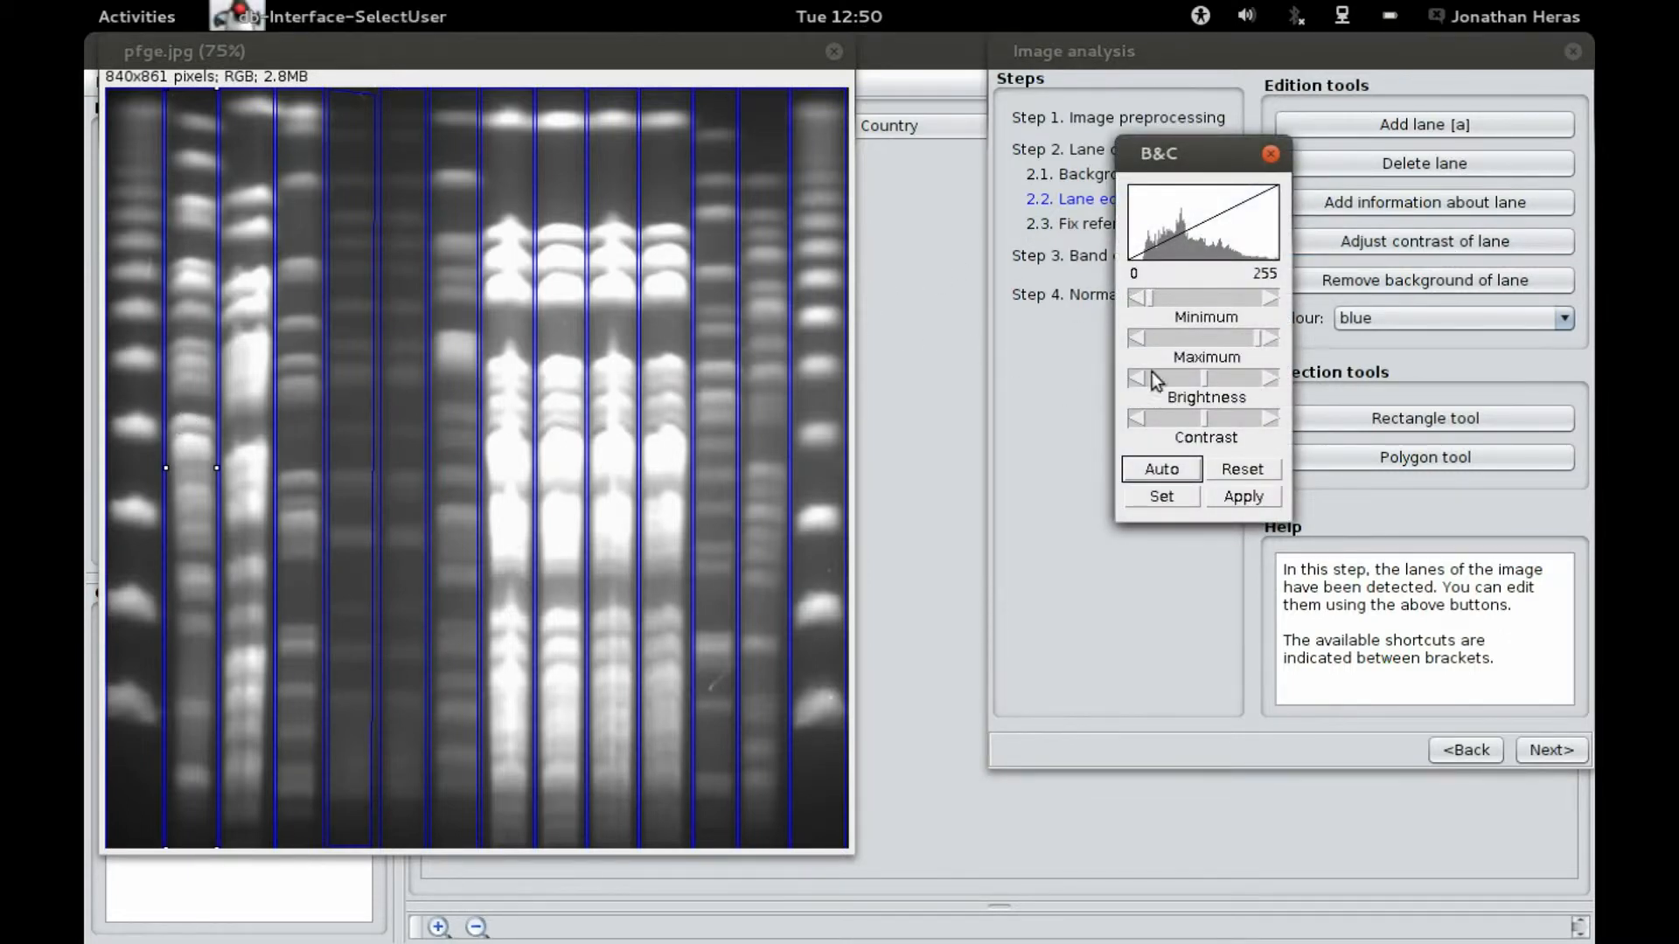
mouse_move(1198, 381)
left_mouse_down()
mouse_move(1172, 380)
mouse_move(1271, 385)
mouse_move(1137, 380)
mouse_move(1228, 380)
mouse_move(1207, 379)
left_mouse_up()
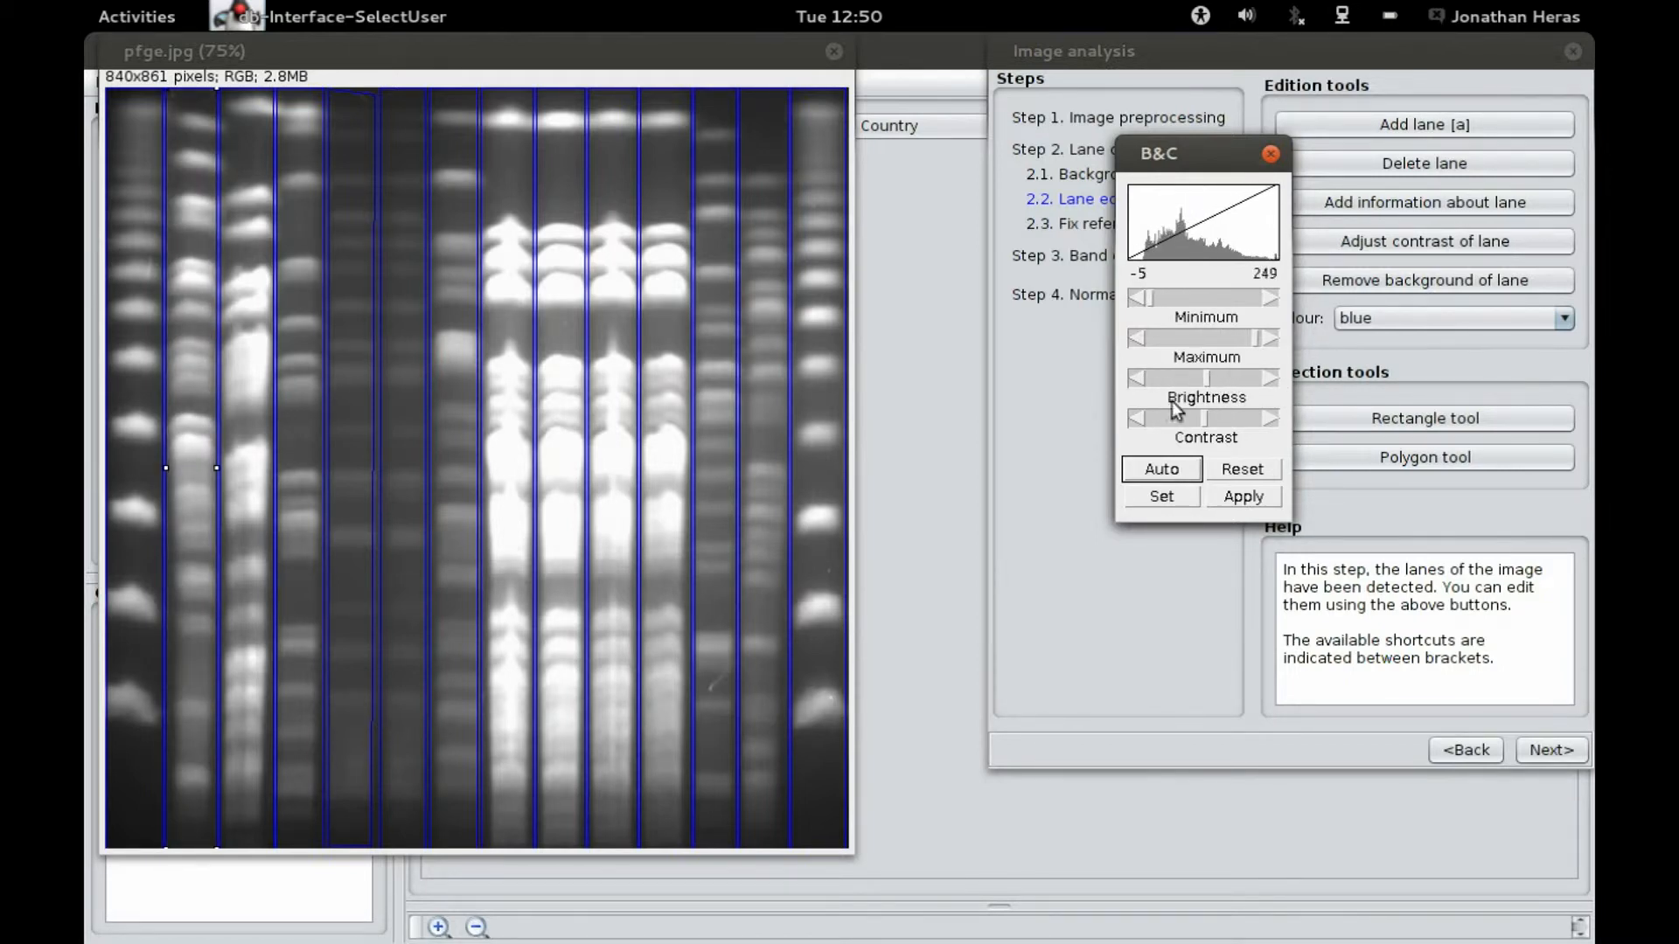
left_click(1244, 472)
left_click(1271, 153)
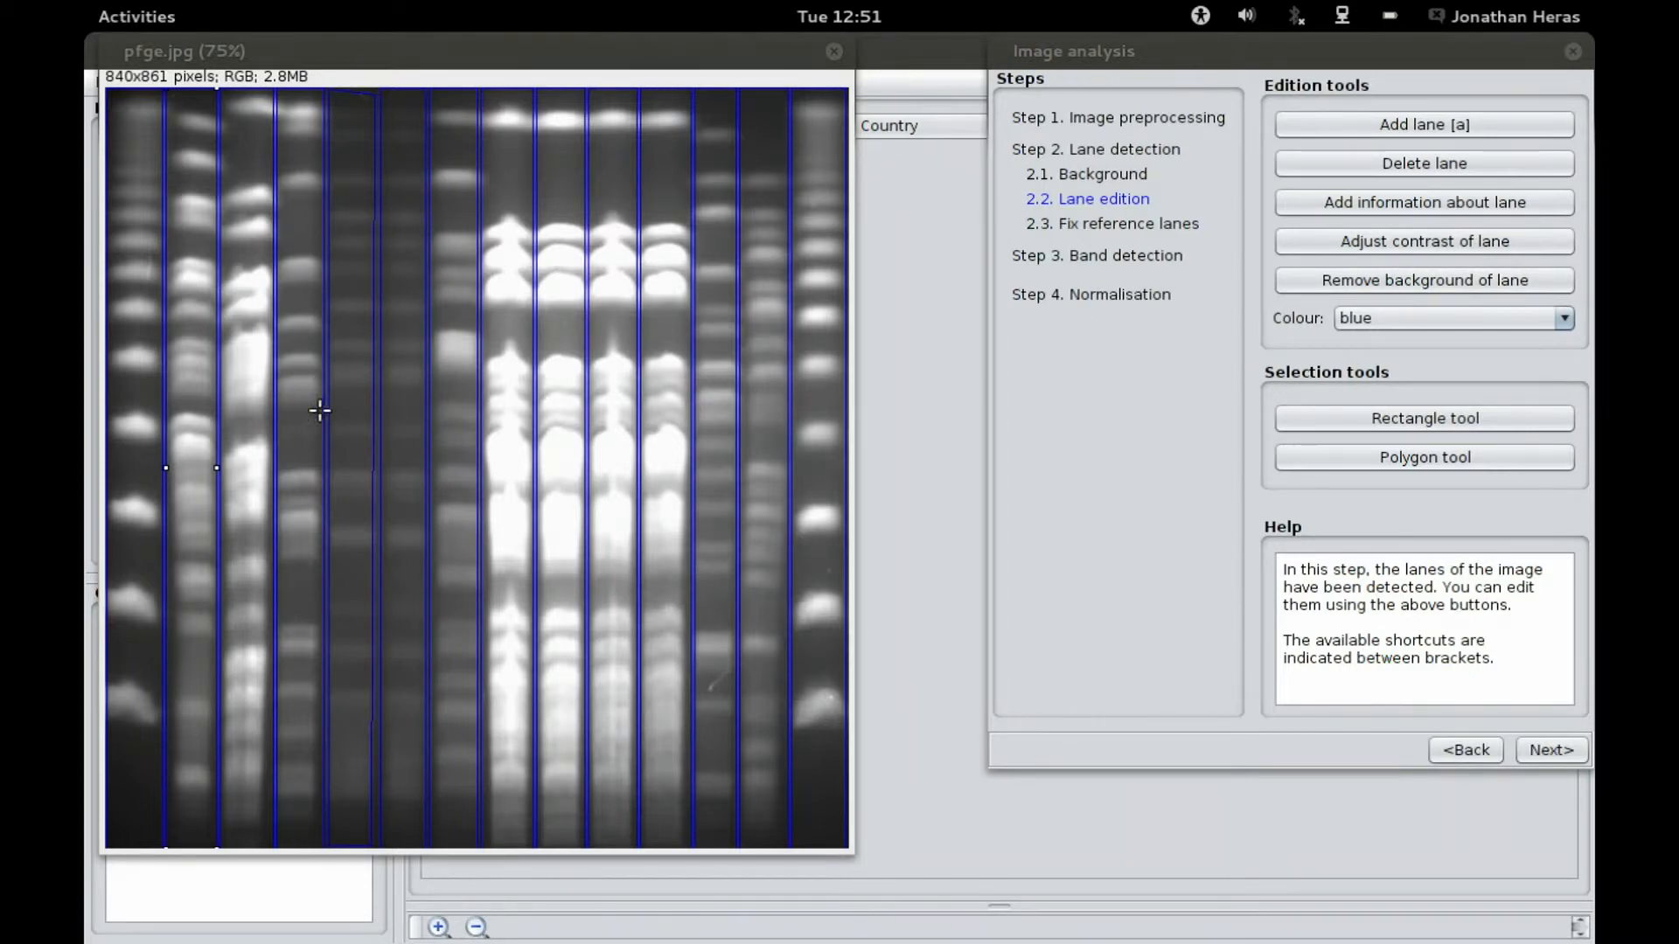
Step: Proceed to reference lane fixing and mark the first and last lanes as reference lanes
left_click(1552, 750)
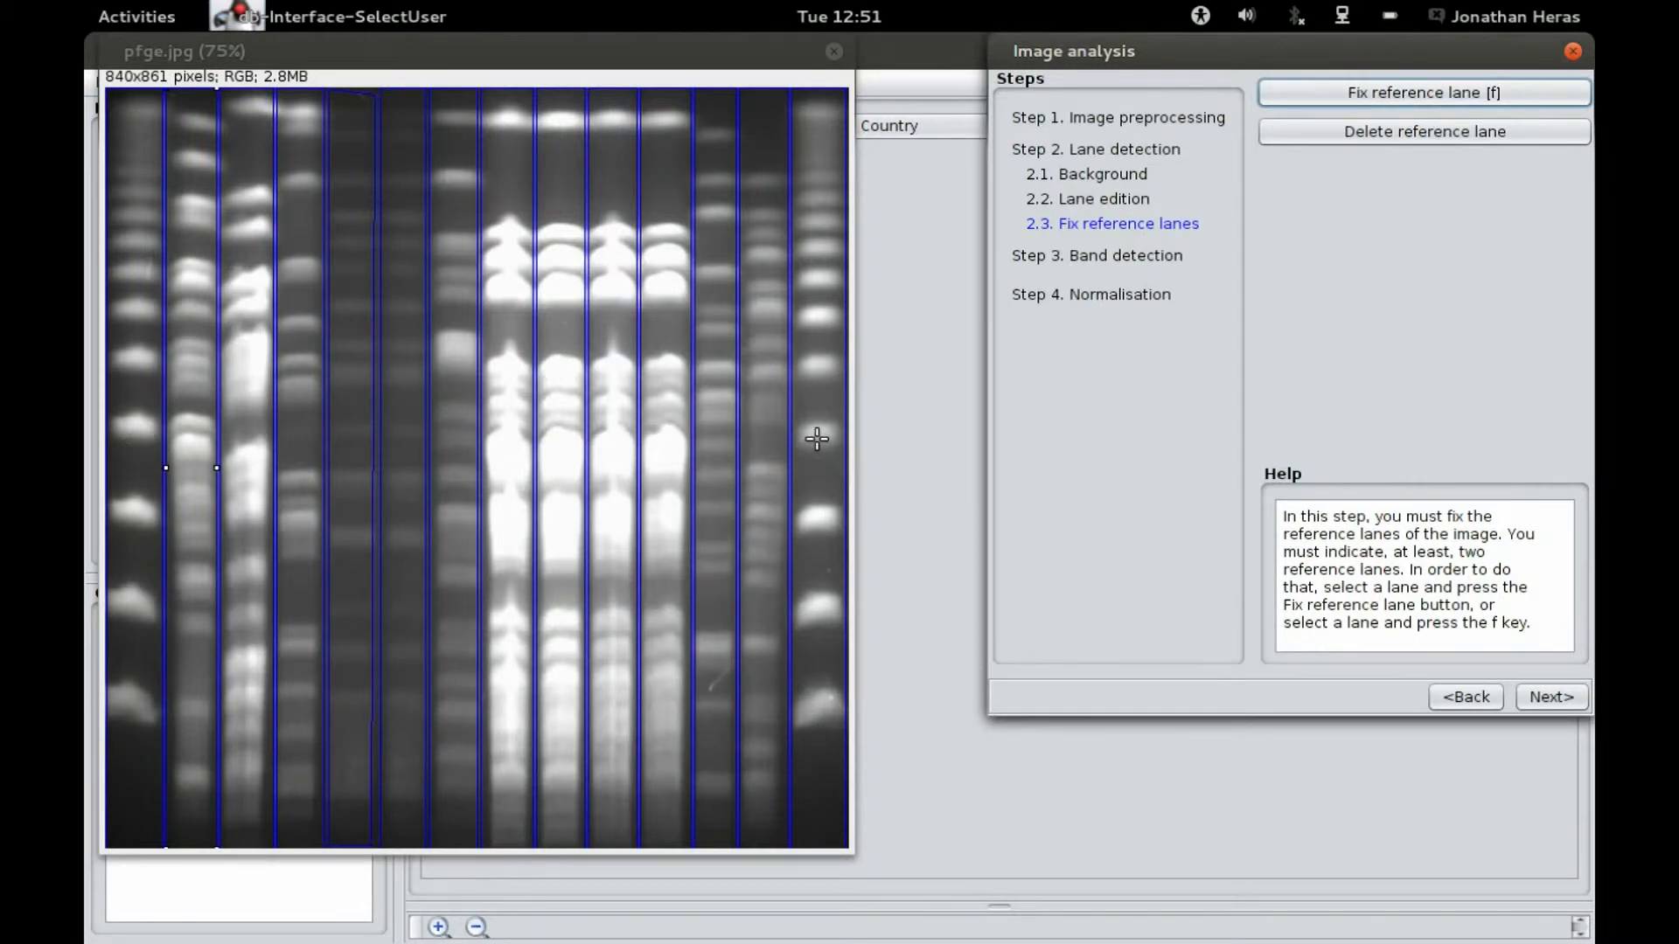
left_click(133, 480)
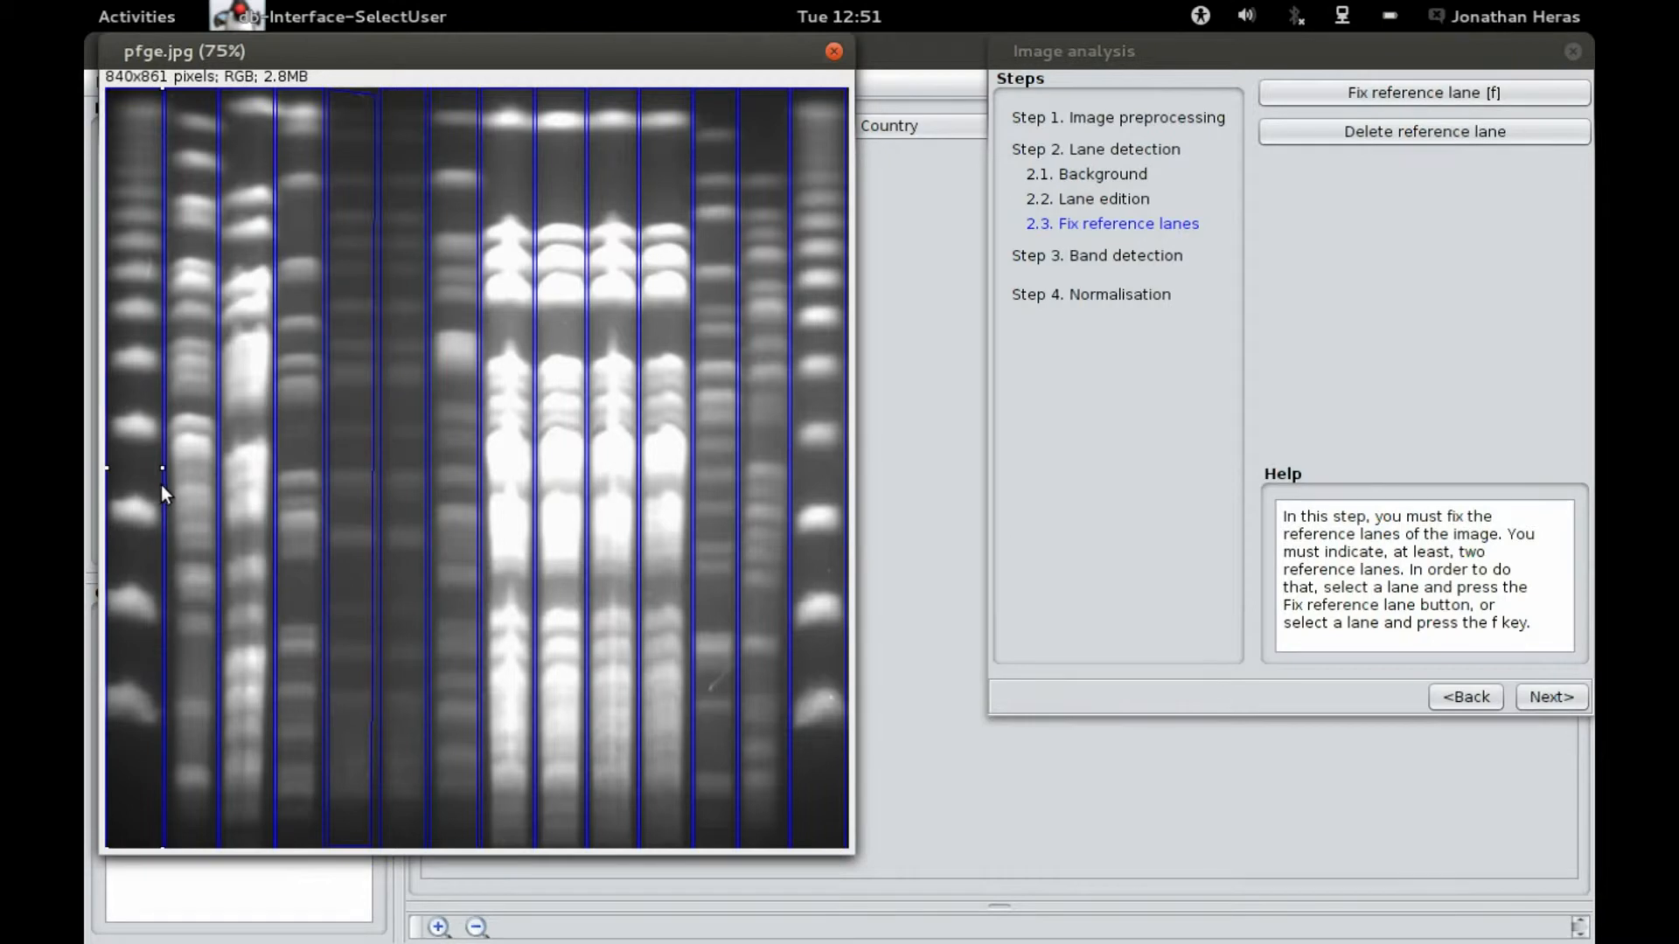
left_click(1395, 96)
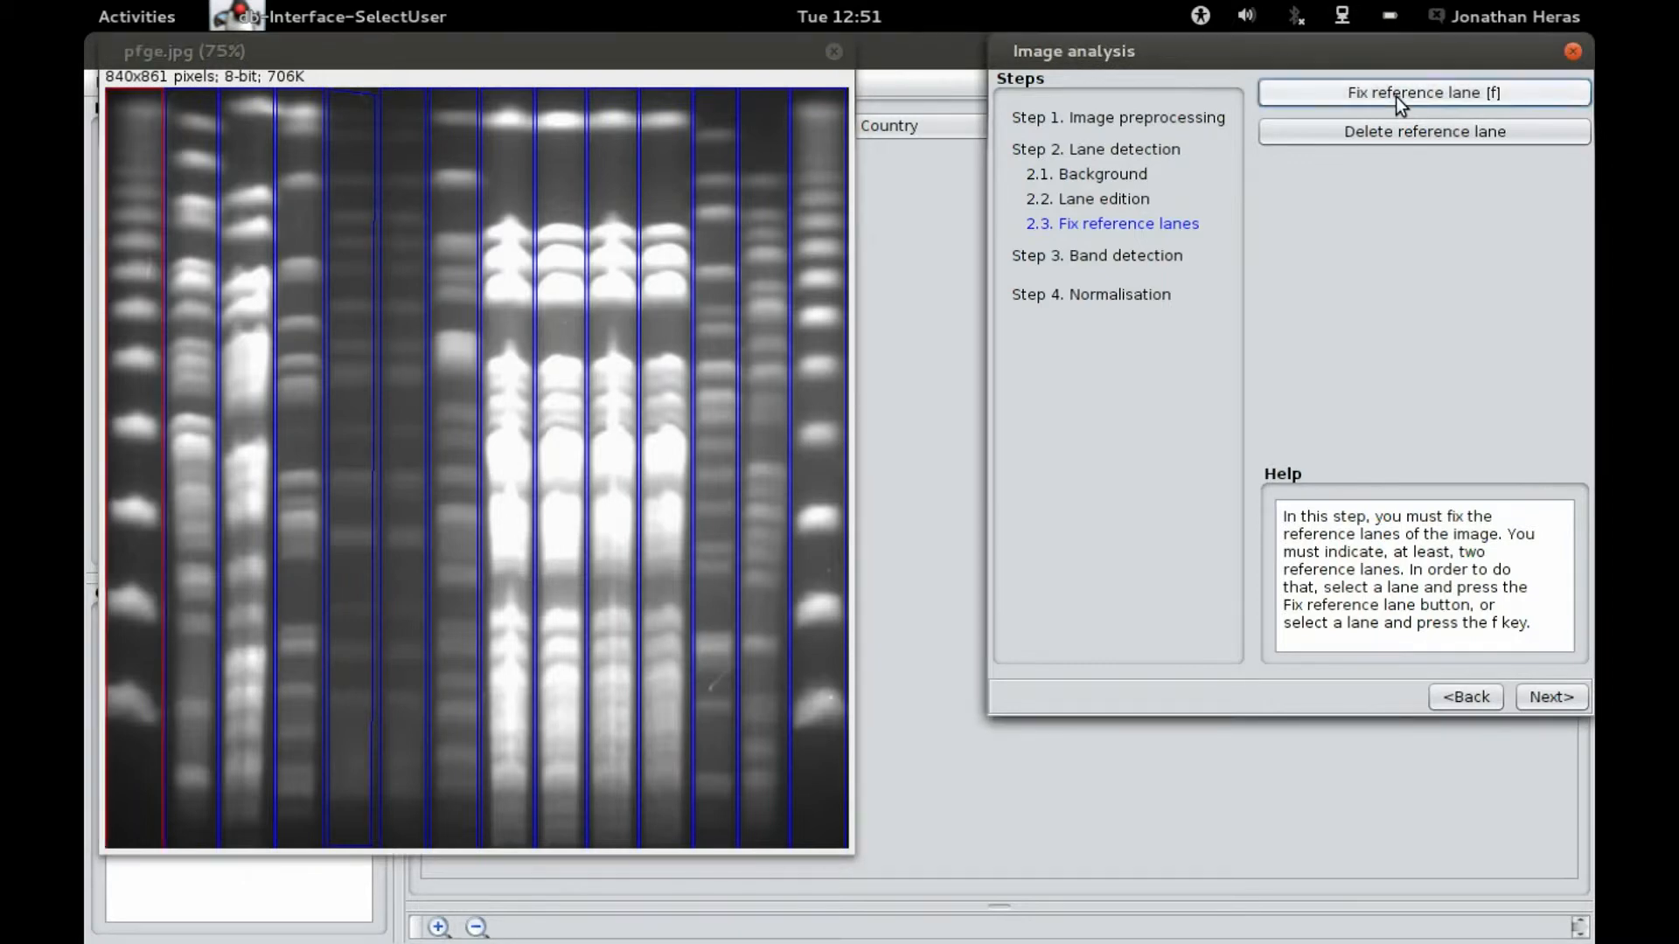
left_click(824, 426)
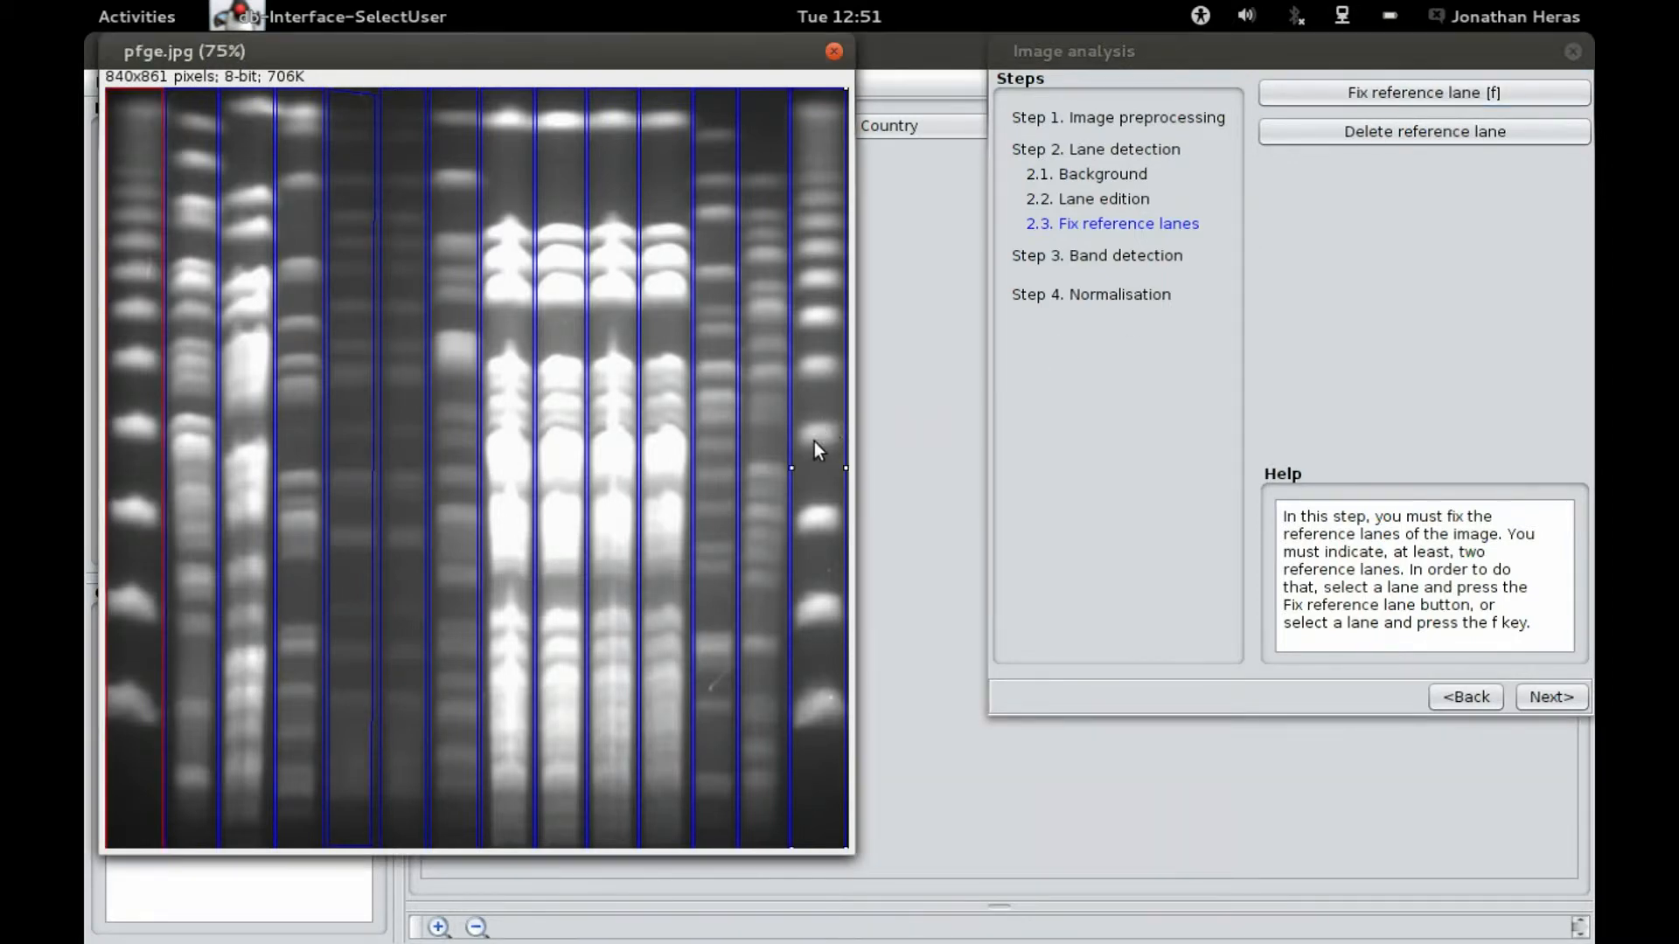
left_click(1427, 95)
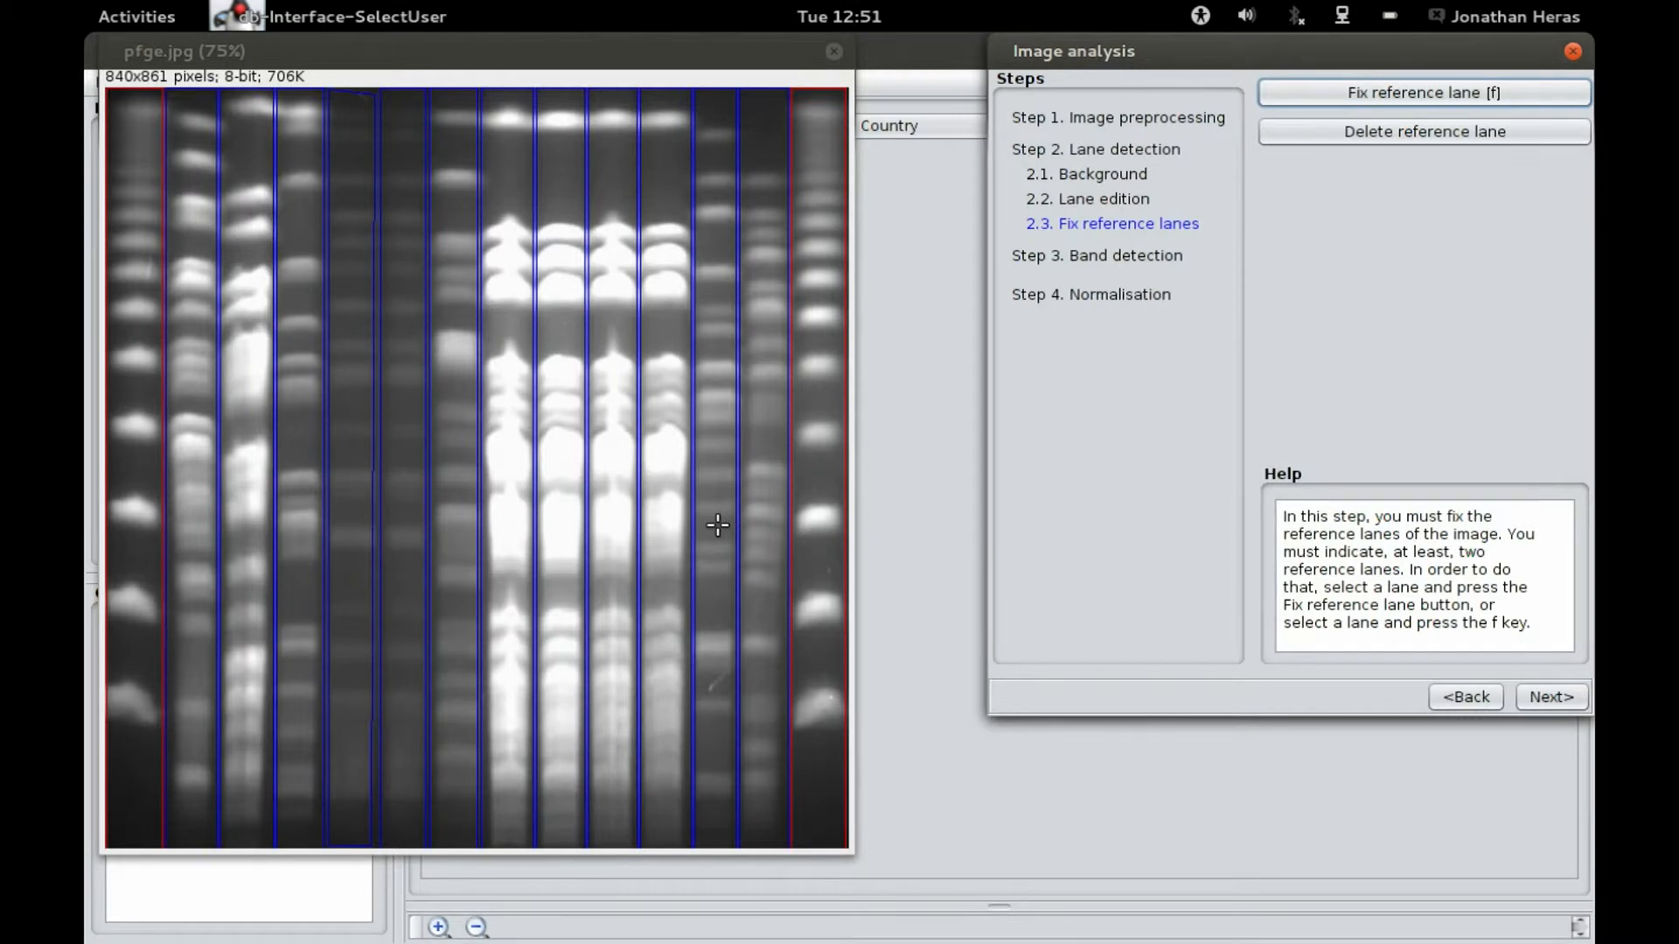
Step: Proceed to band detection and lower the global band threshold
left_click(1562, 698)
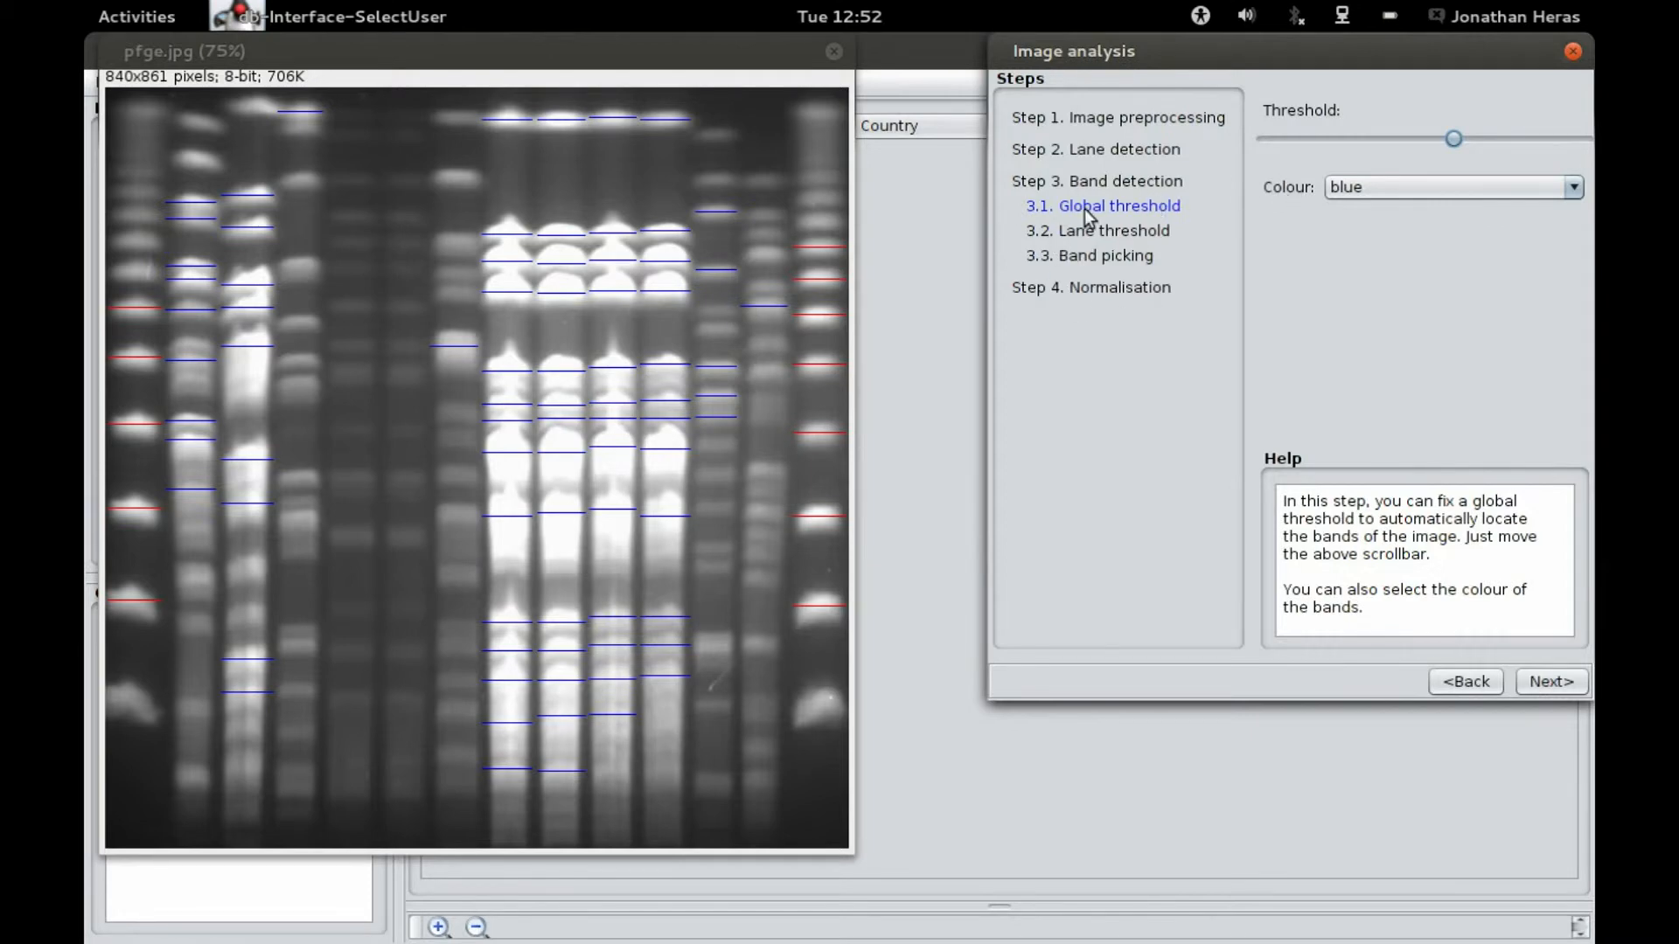
left_click_drag(1456, 138, 1333, 150)
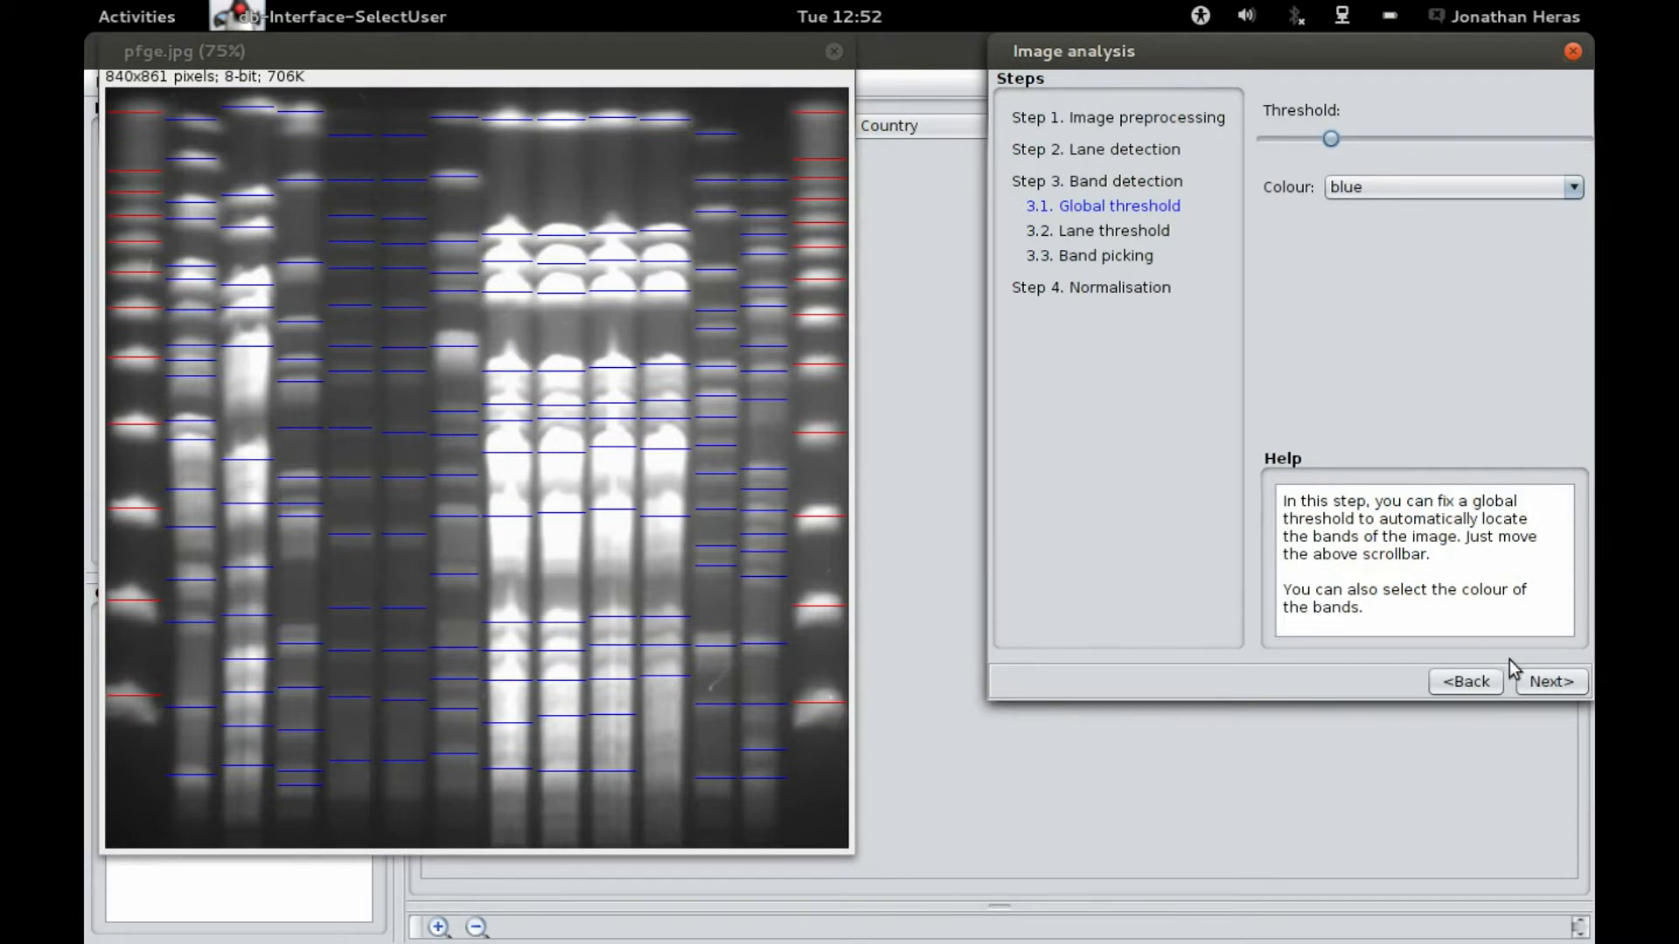
Step: Proceed to per-lane thresholds and lower the thresholds of lanes 2 and 3 to the minimum
left_click(1549, 683)
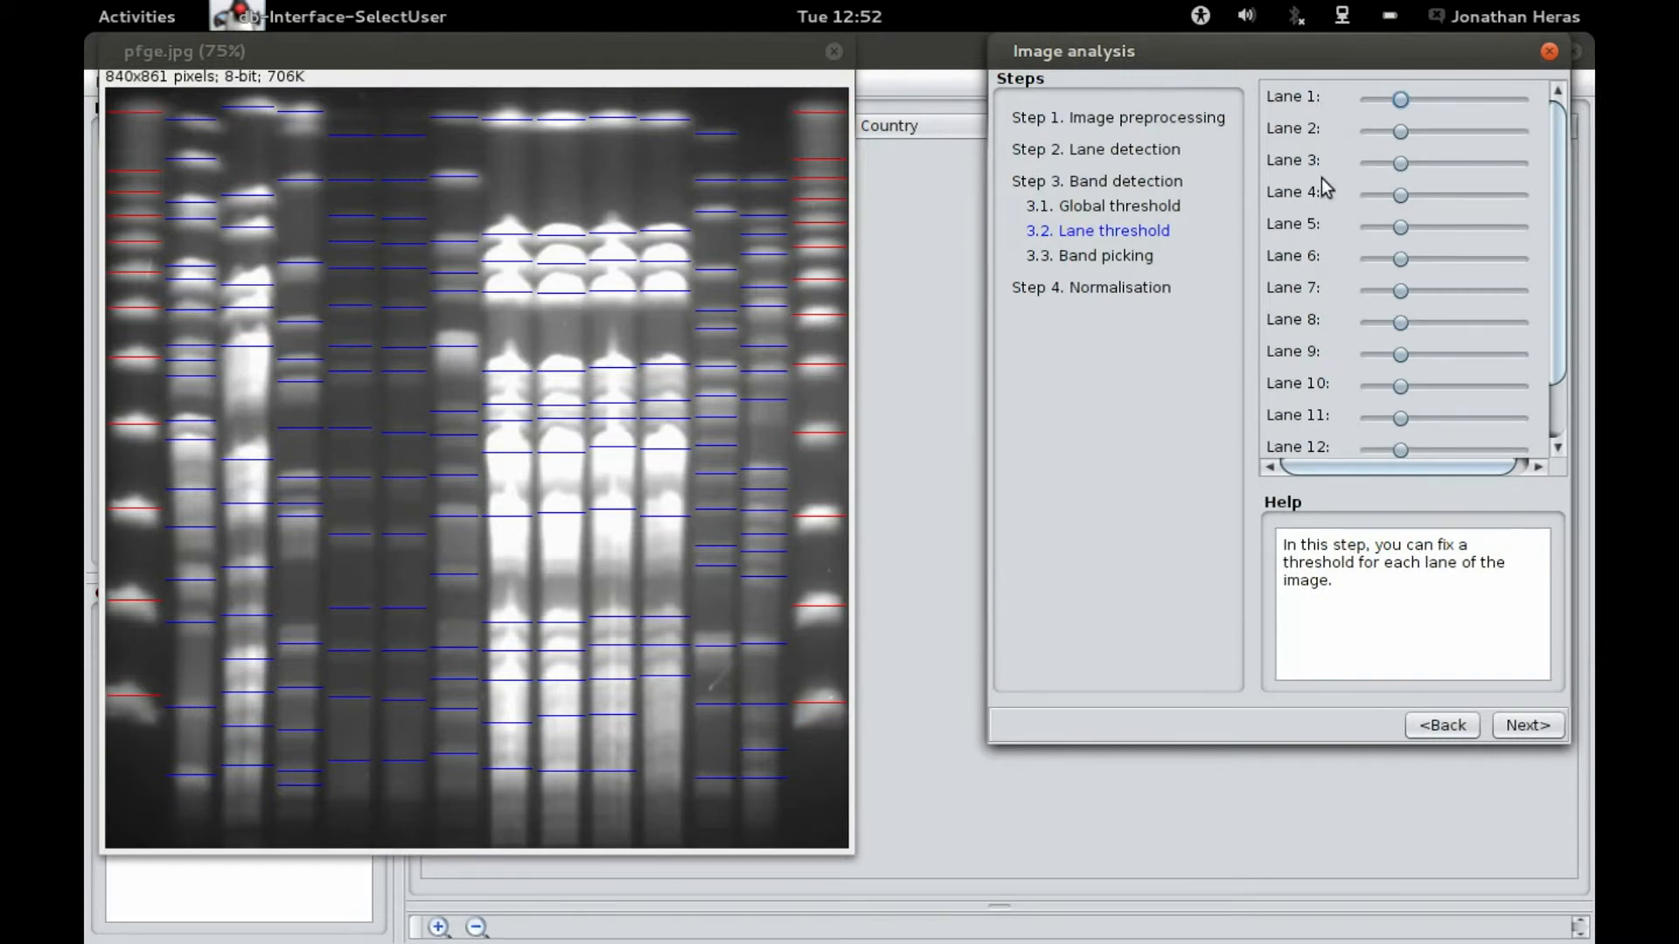
left_click(1402, 132)
left_click_drag(1451, 144, 1388, 154)
left_click_drag(1391, 161, 1342, 159)
Step: Proceed to band picking and add a band near the top of the first lane
left_click(1539, 726)
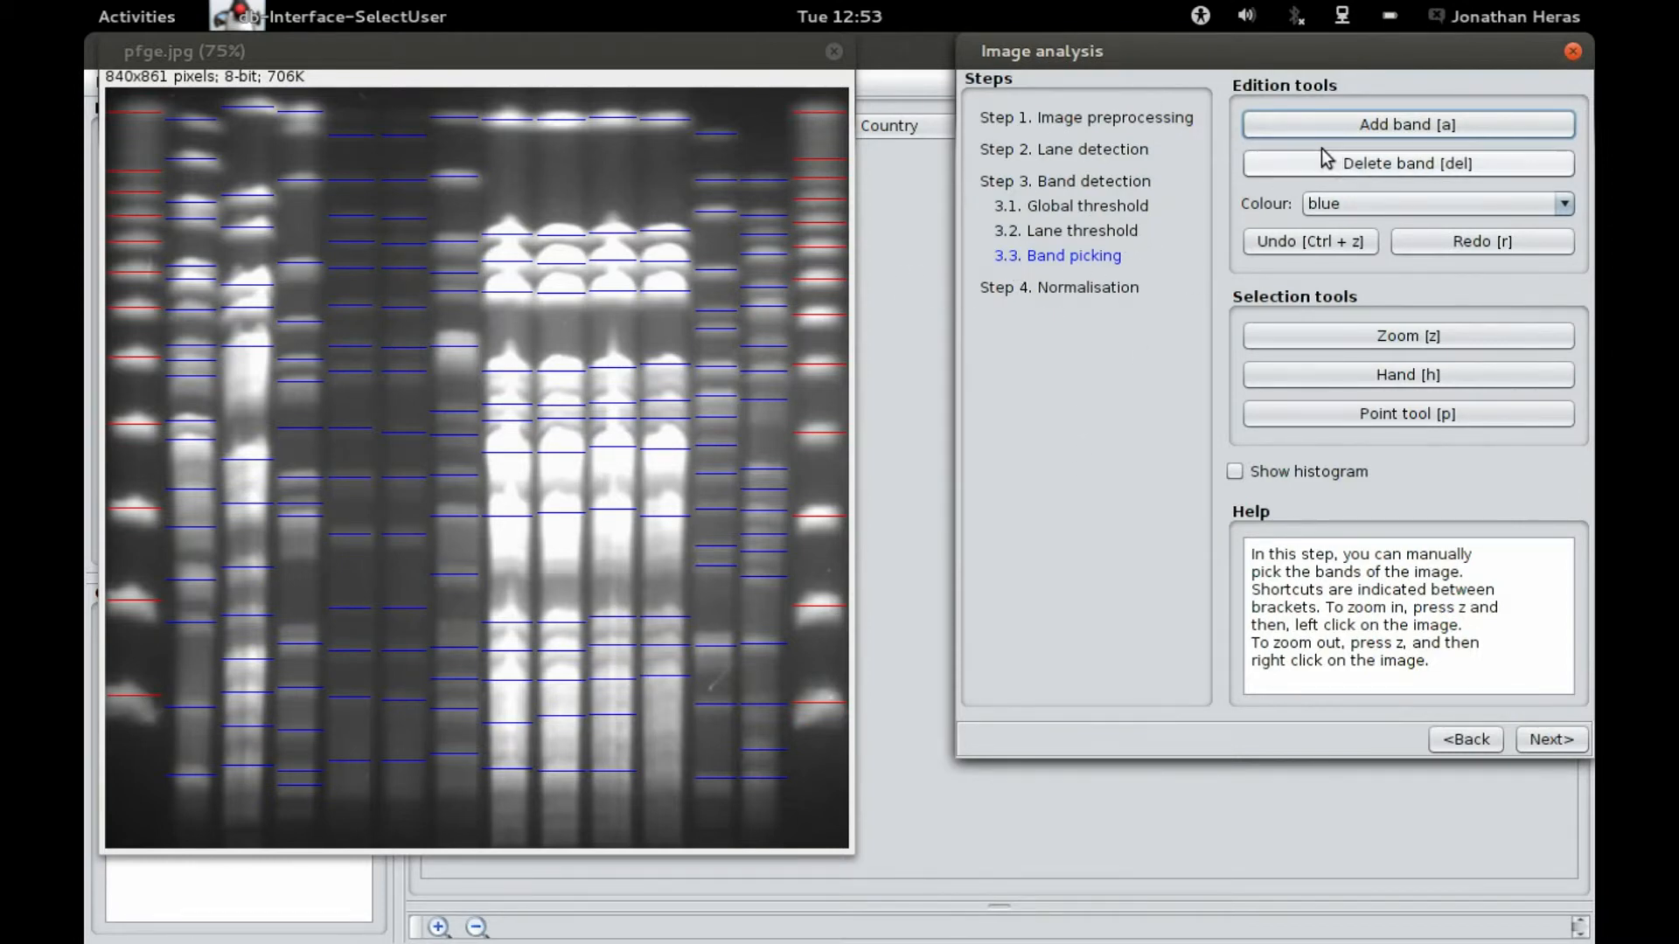
left_click(134, 155)
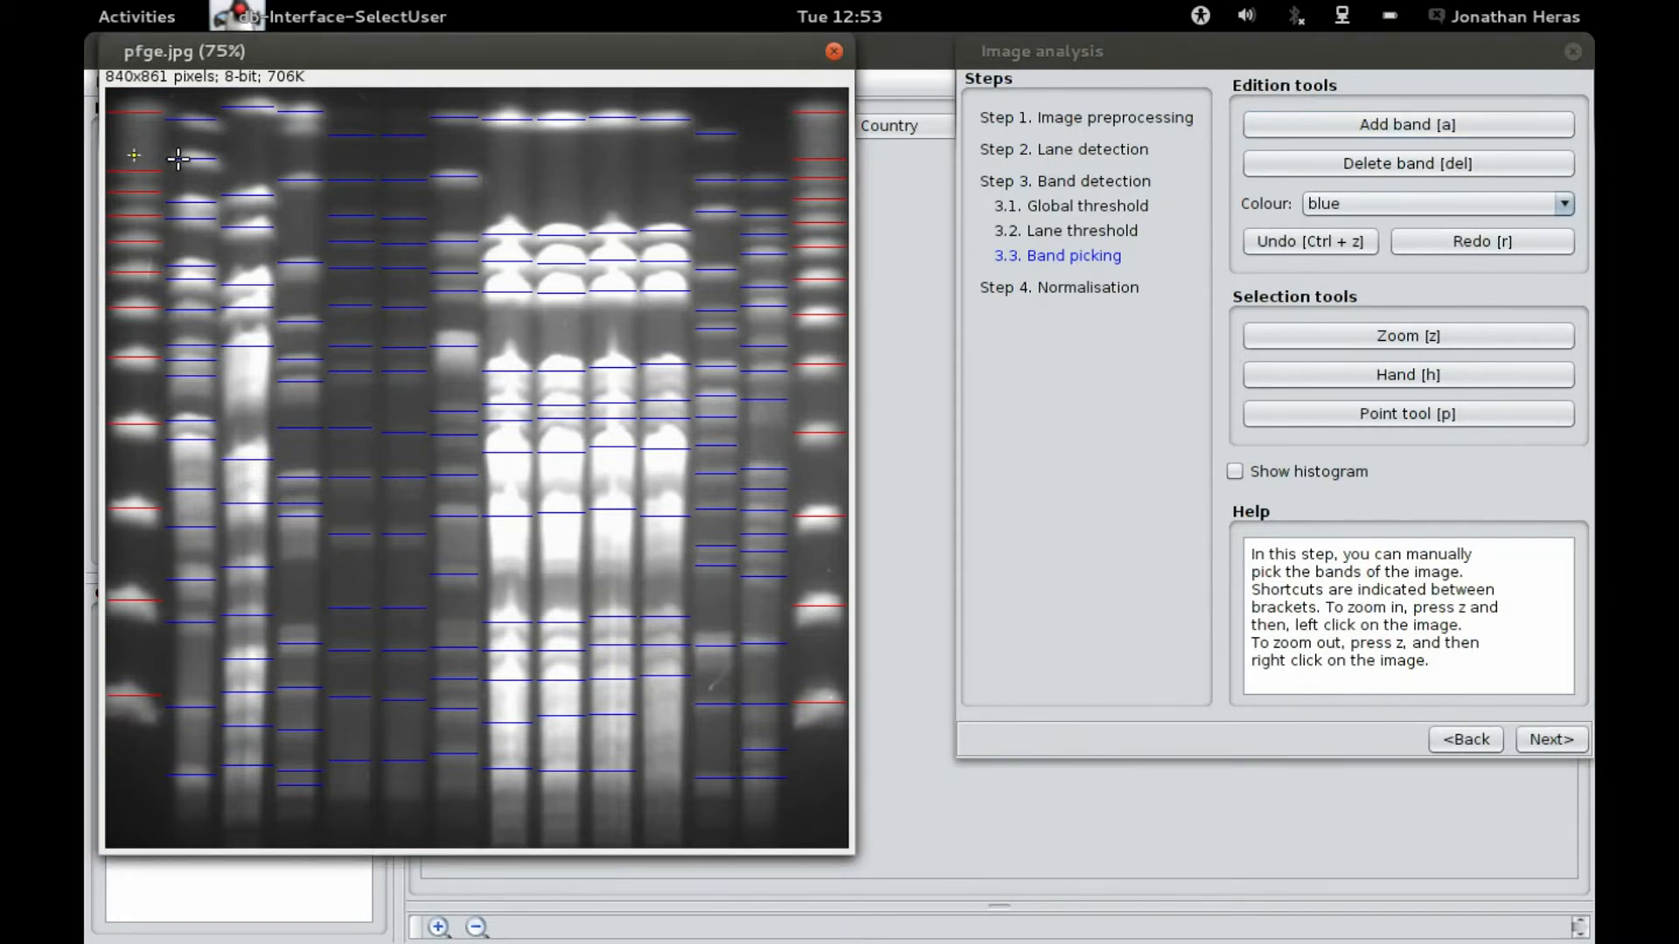
left_click(1456, 131)
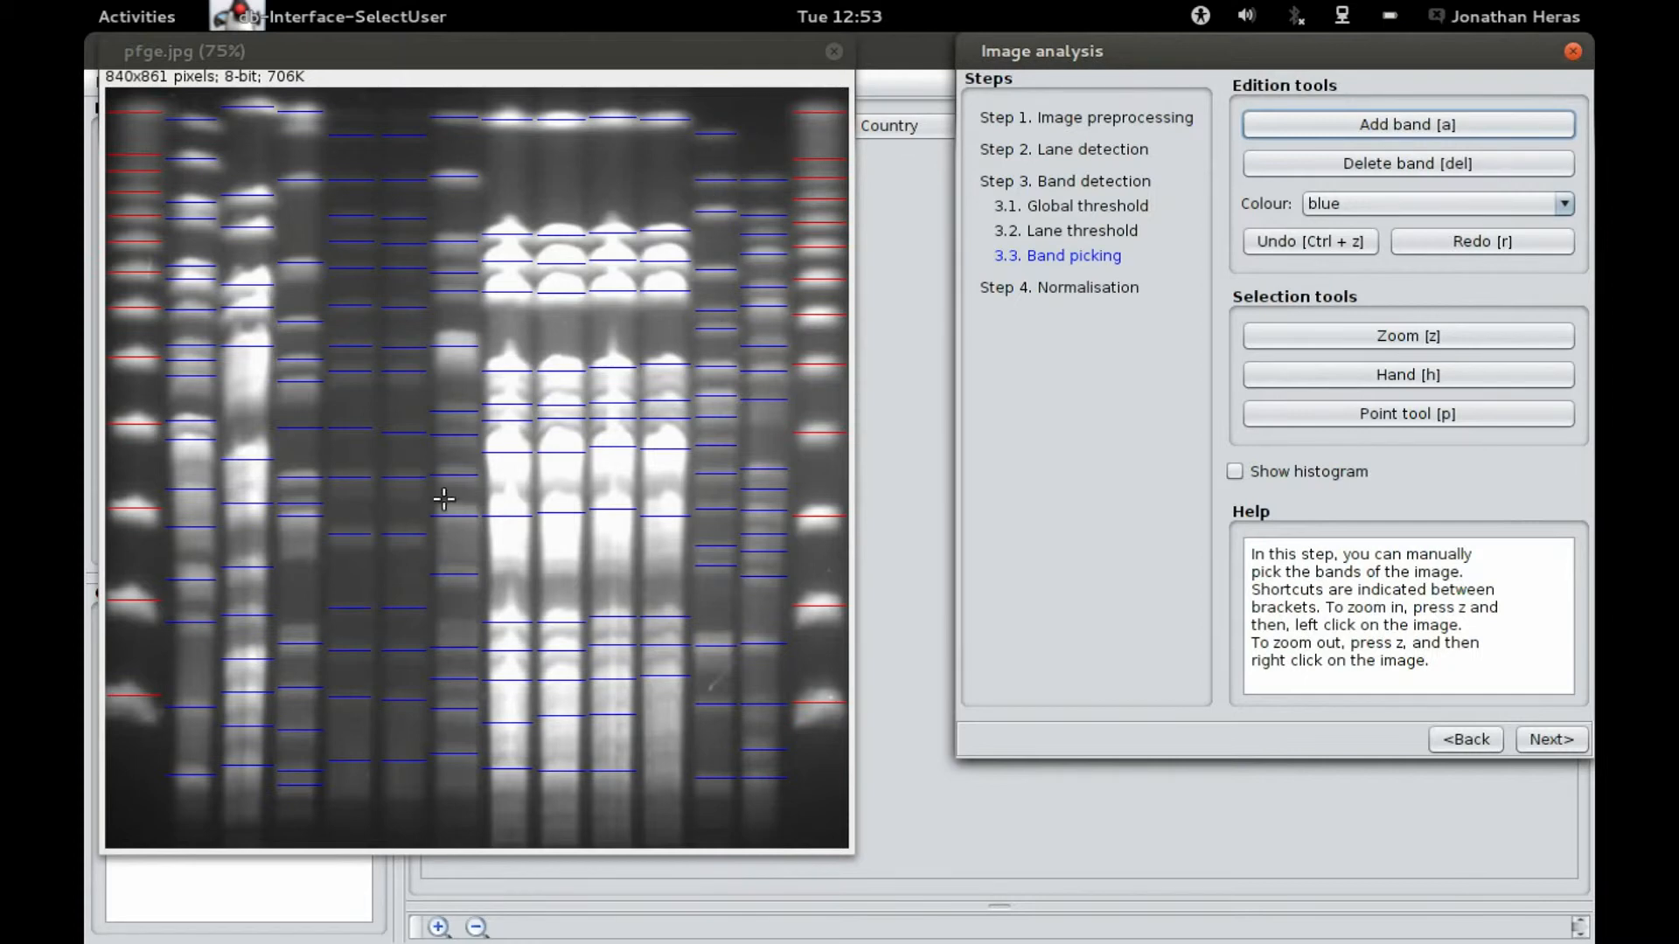
Step: Select a band in the middle of the fourth lane and delete it
left_click(301, 503)
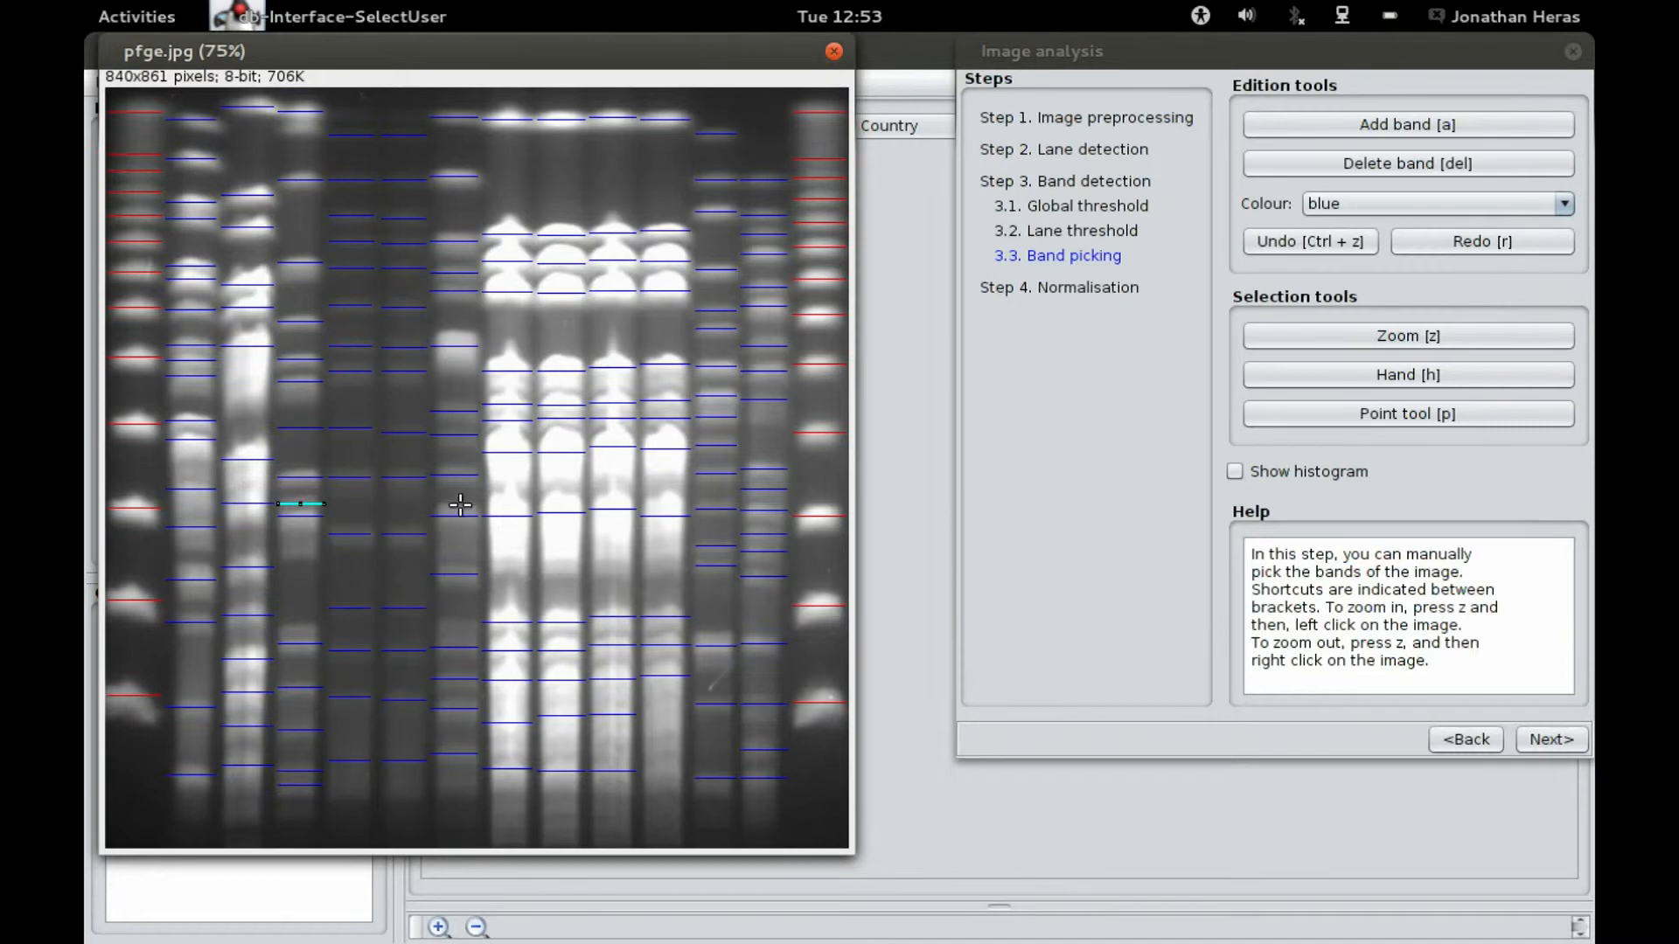
left_click(1361, 164)
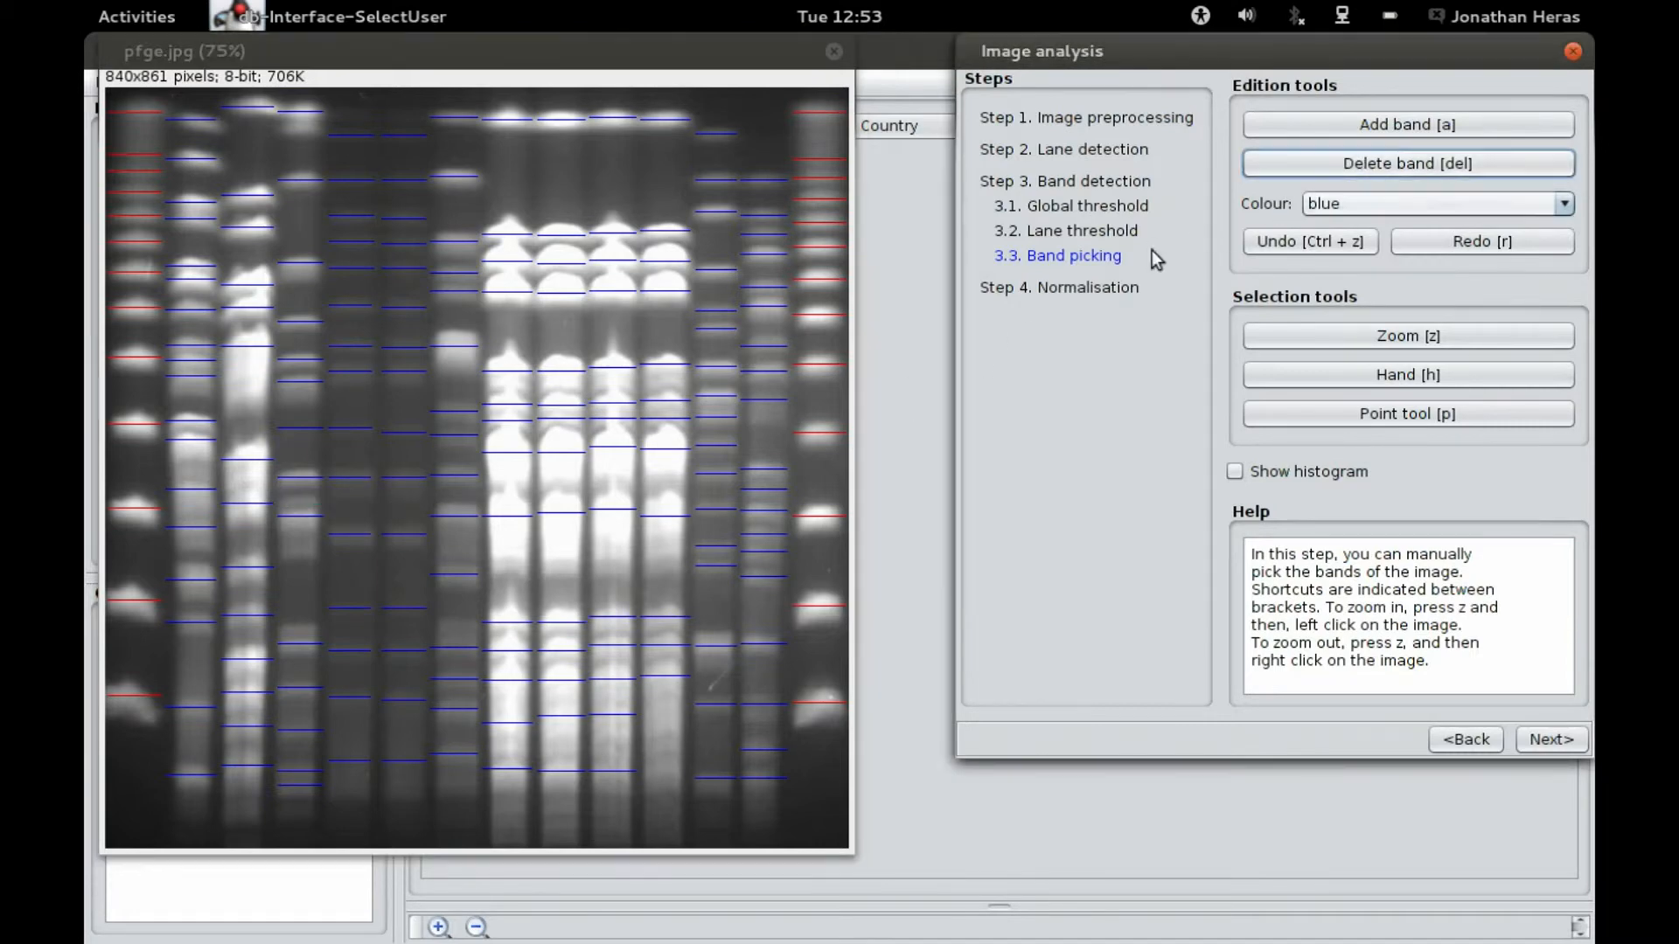
Step: Switch the band colour to green, then yellow, and back to blue
left_click(1357, 210)
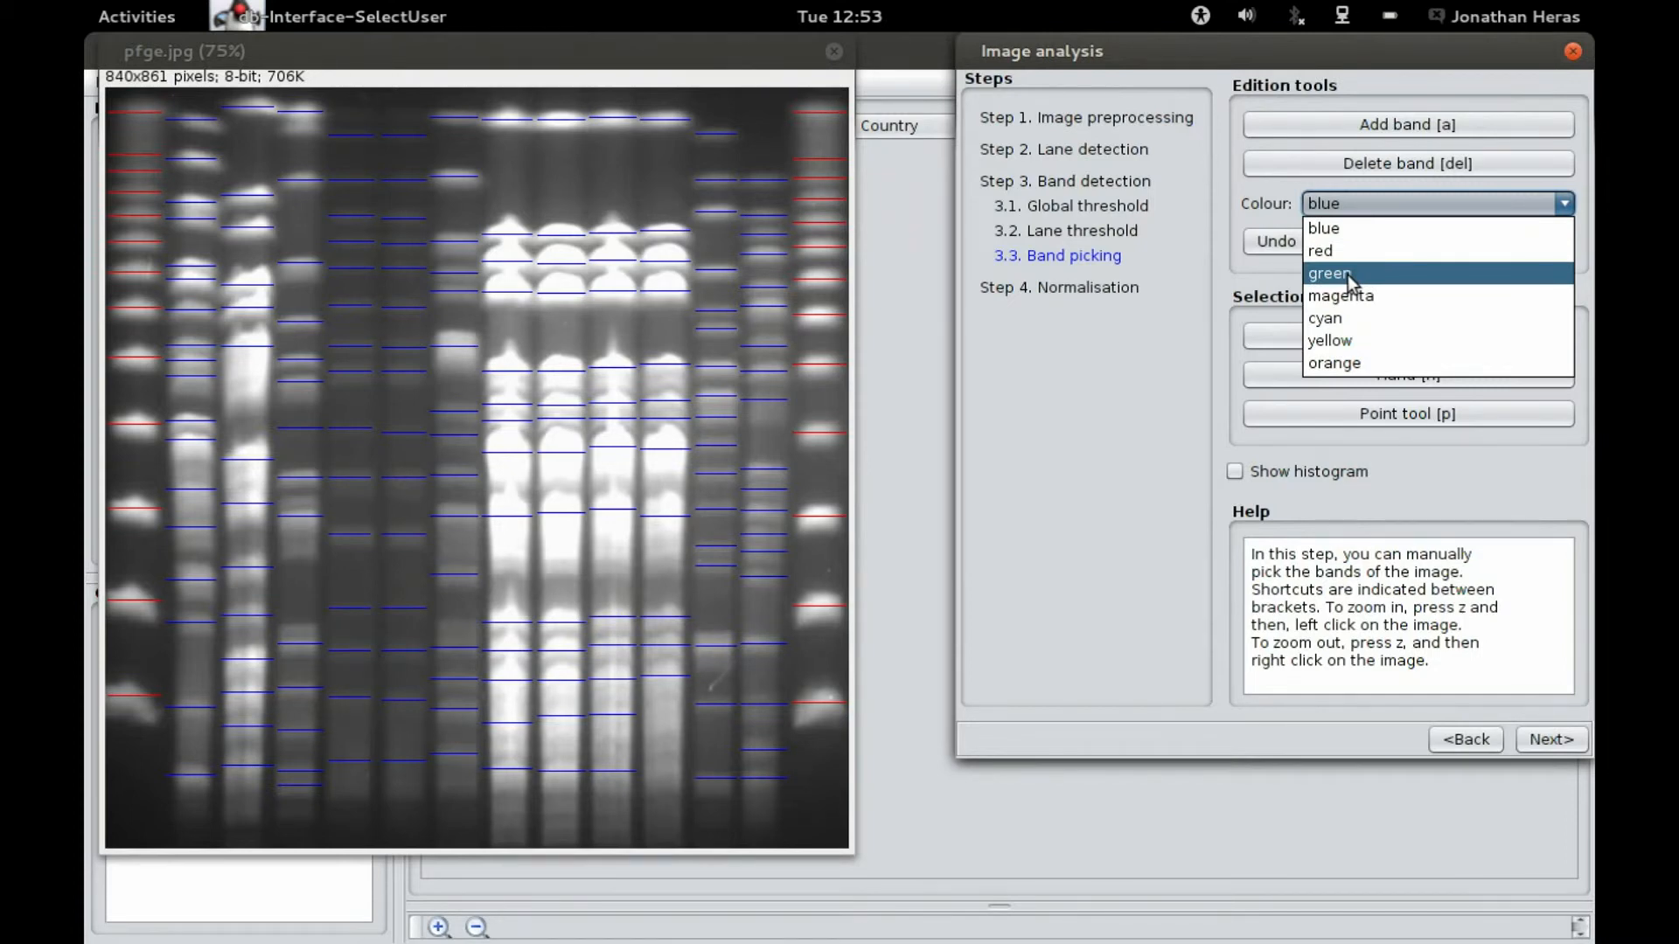
left_click(1347, 275)
left_click(1413, 206)
left_click(1375, 343)
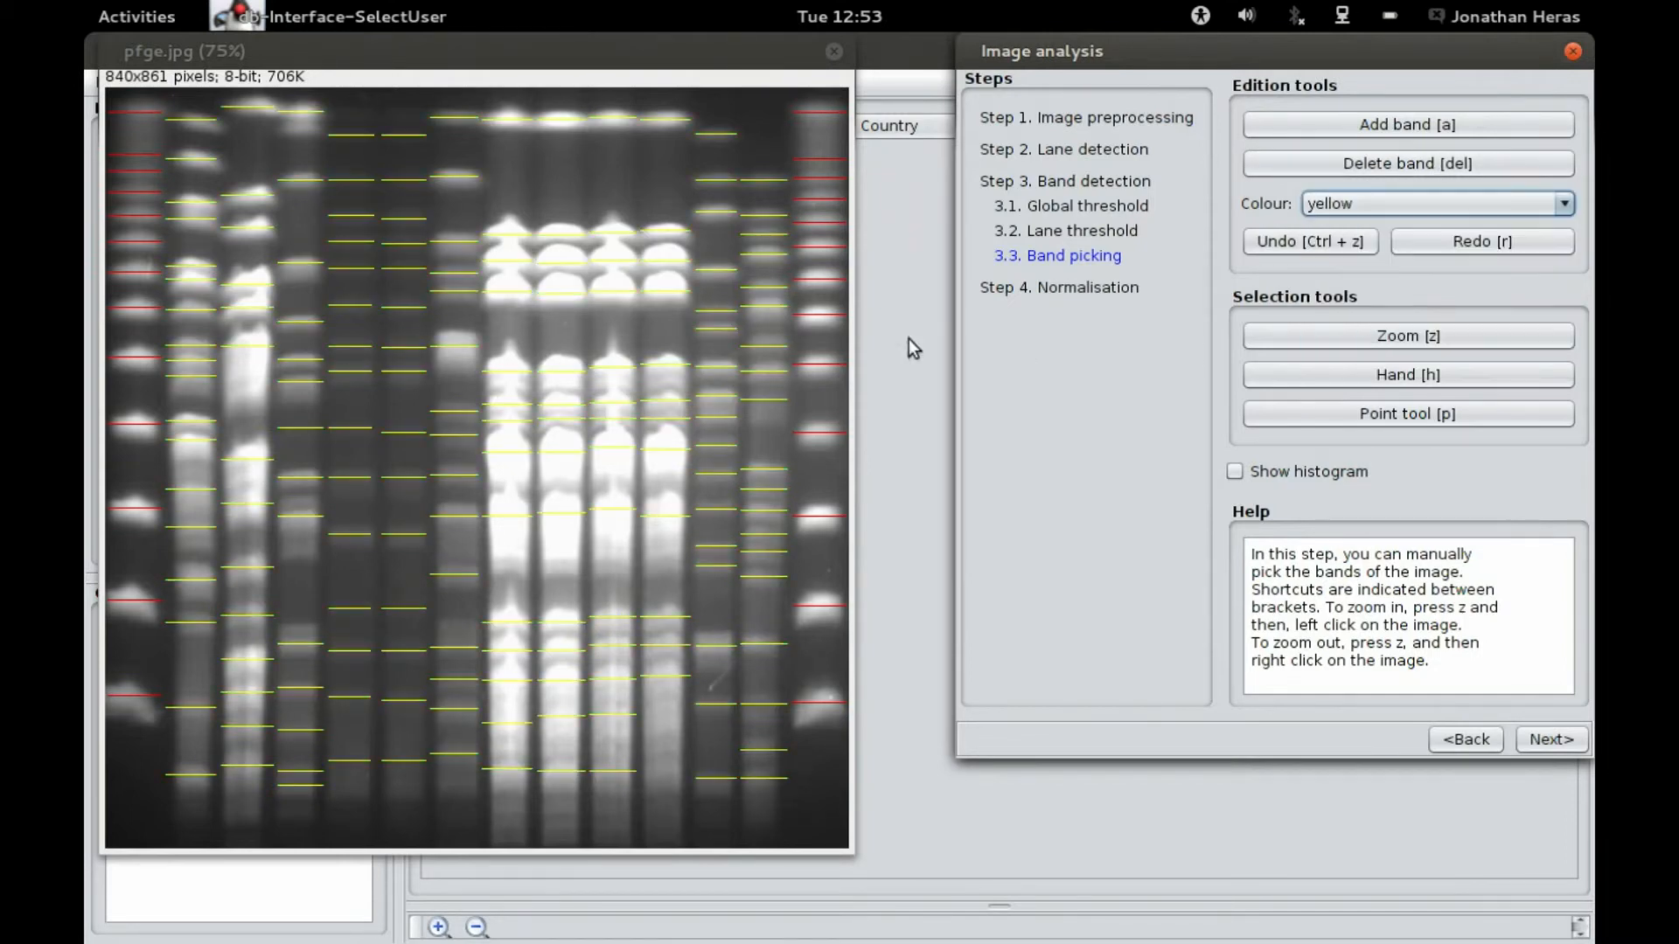
left_click(1411, 201)
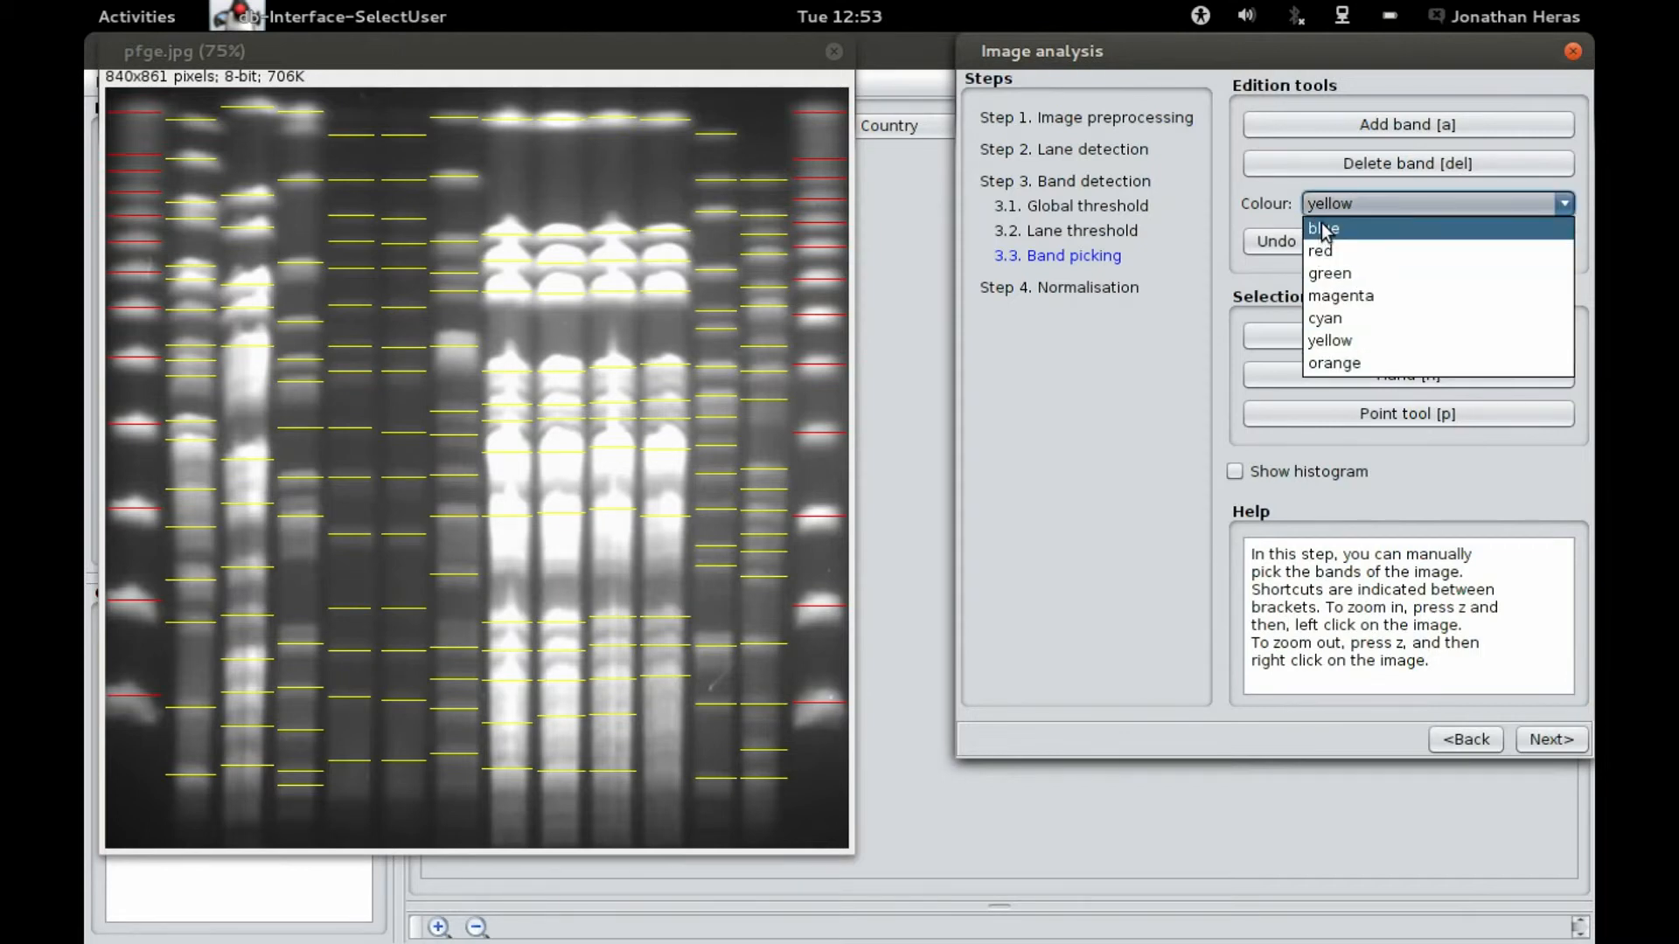
left_click(1334, 231)
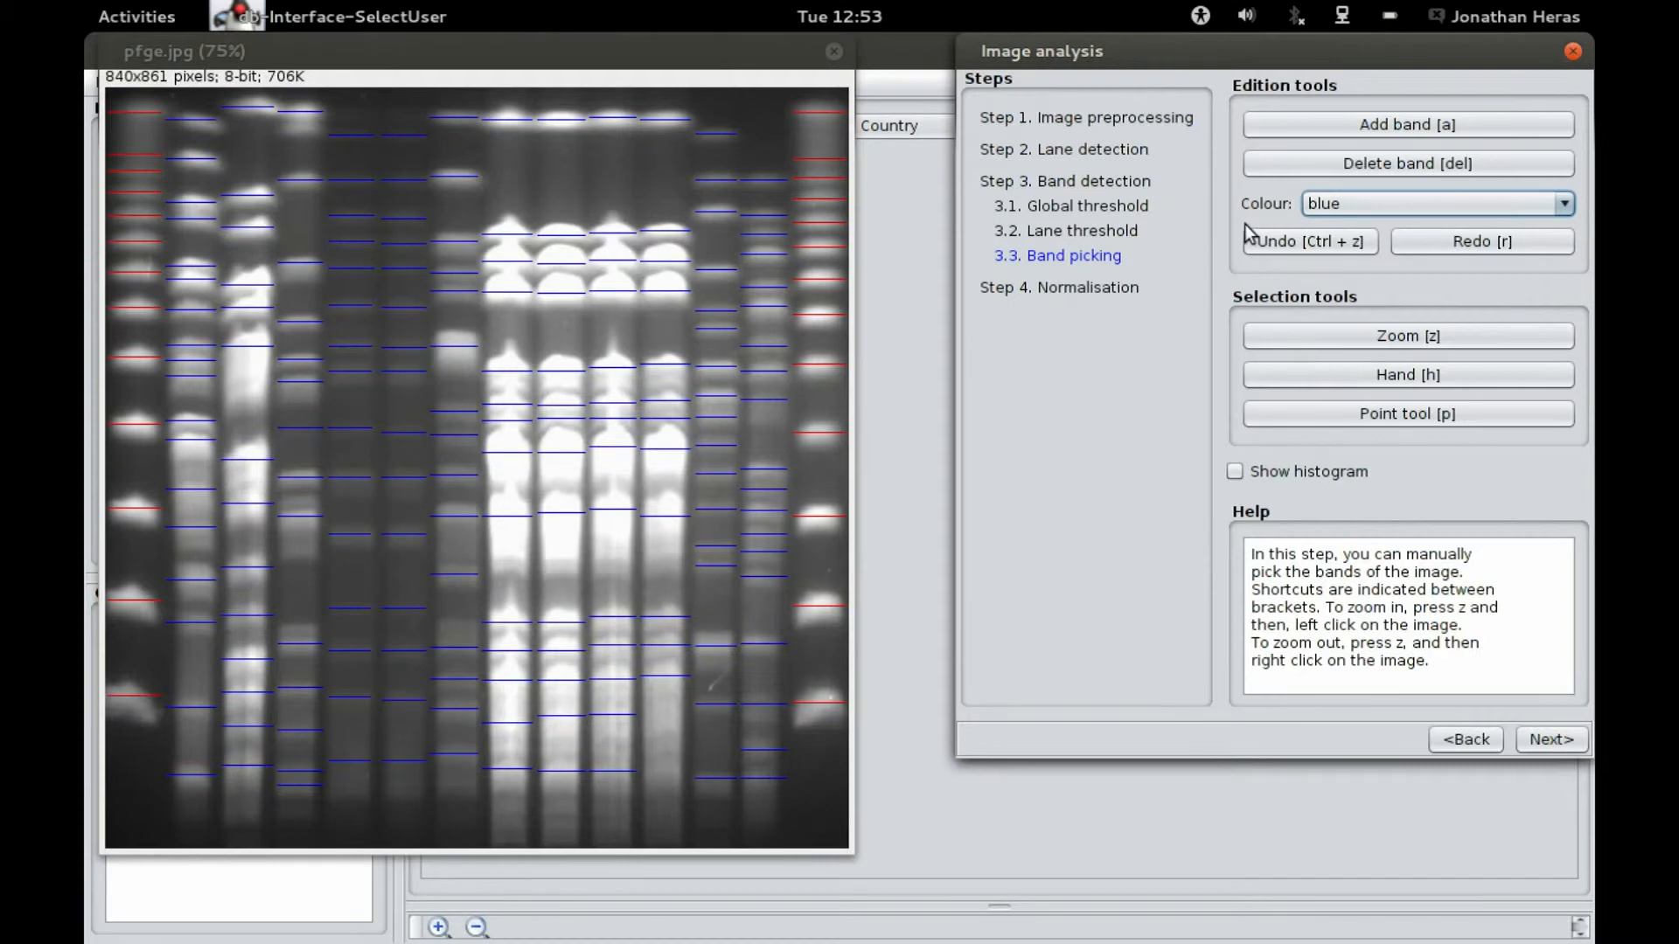
Step: Undo the last band edit, redo it, and undo it again
left_click(1319, 248)
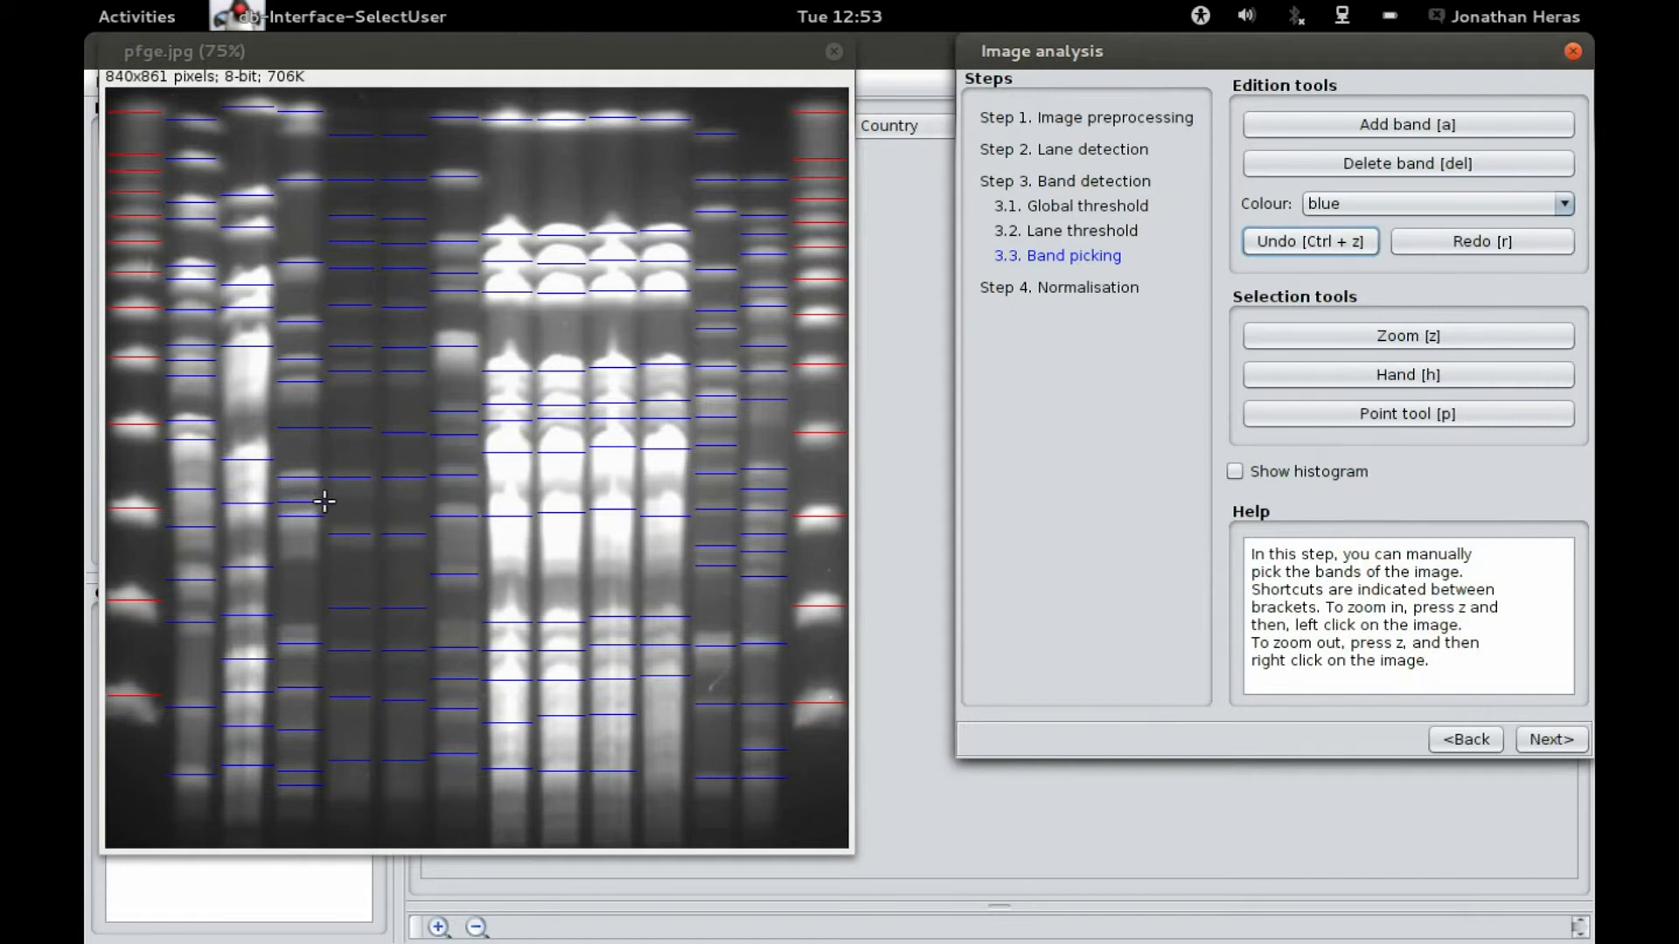
left_click(1493, 243)
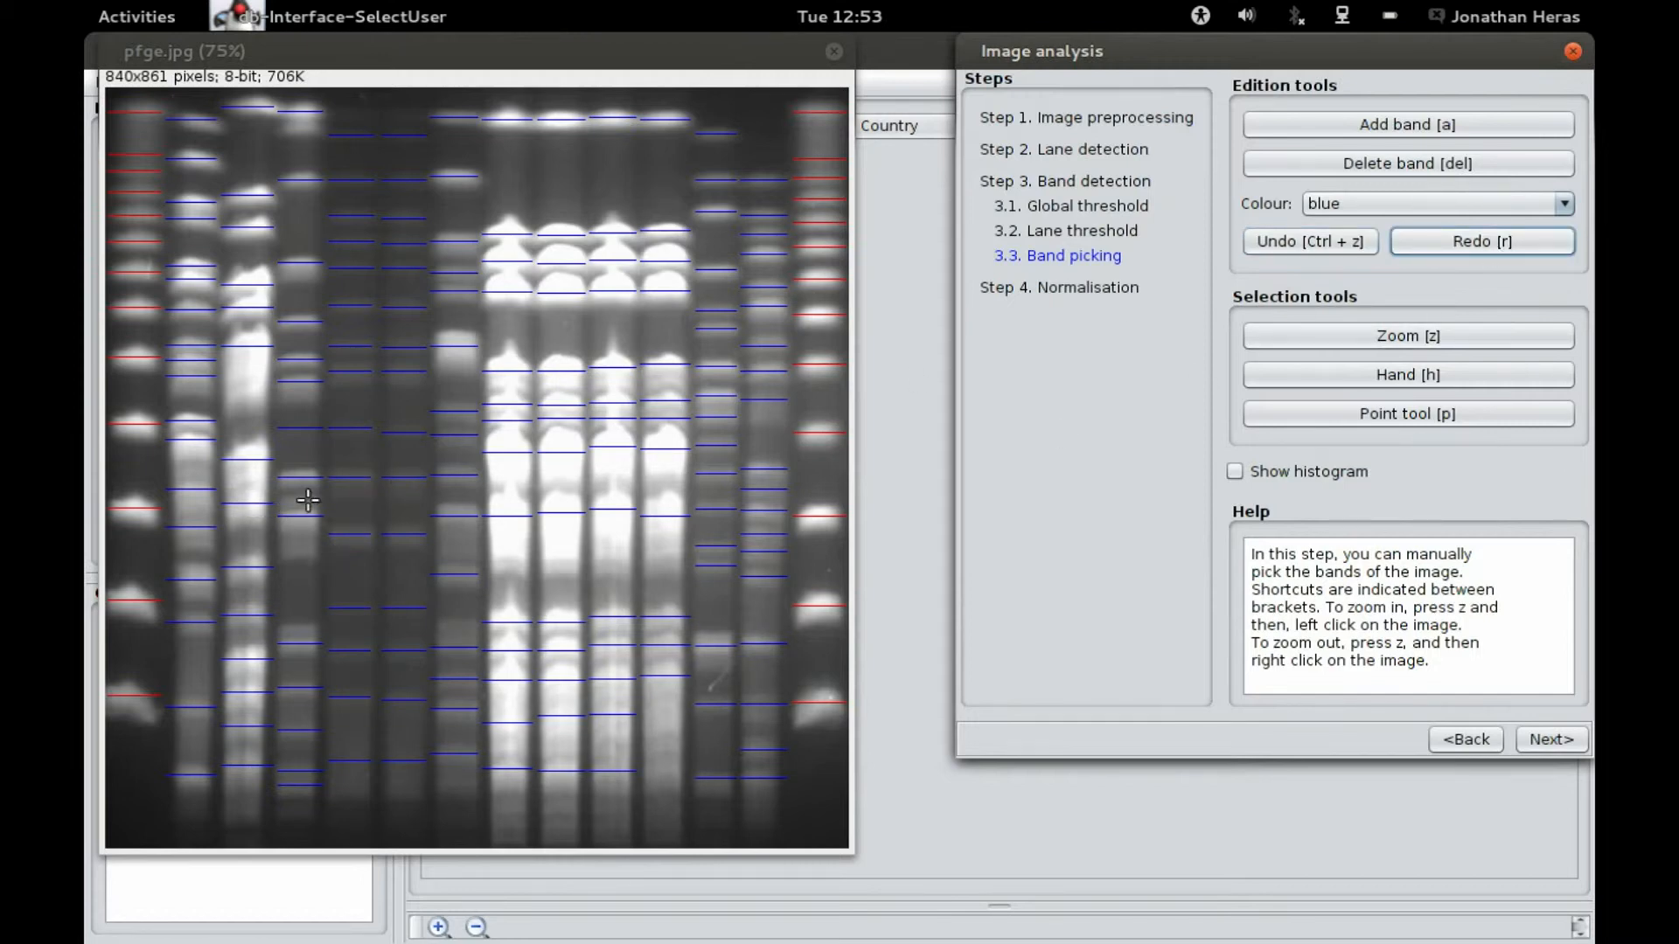
left_click(1257, 247)
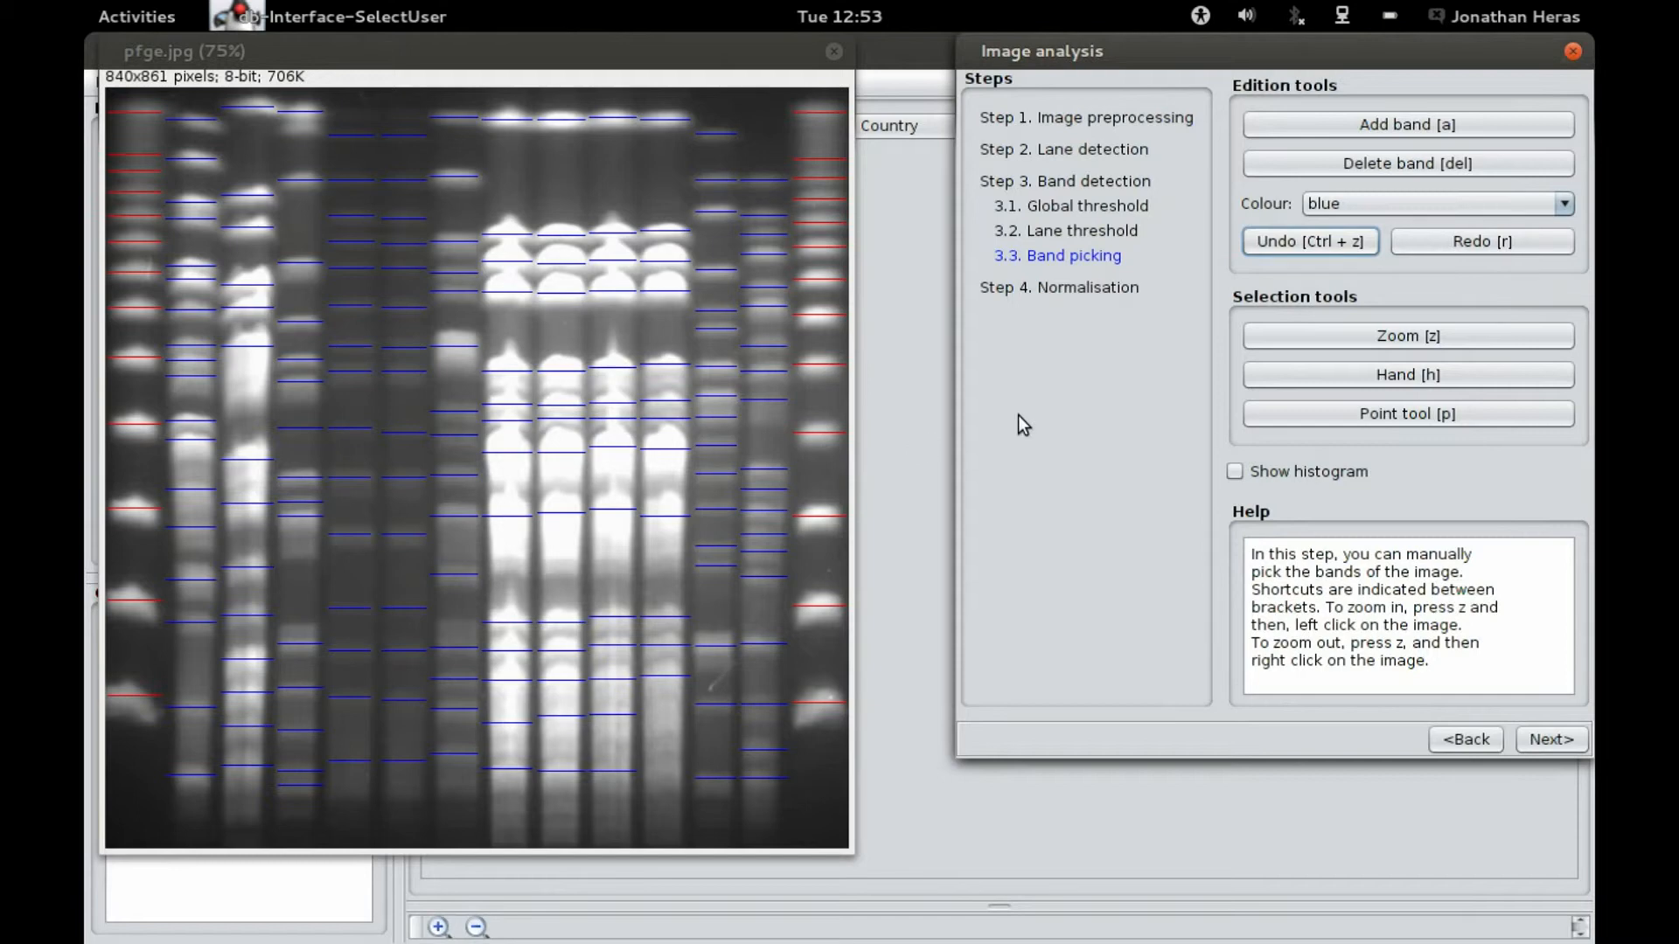
Step: Zoom in on the top of the first lanes and pan across the gel to inspect the bands
left_click(1289, 331)
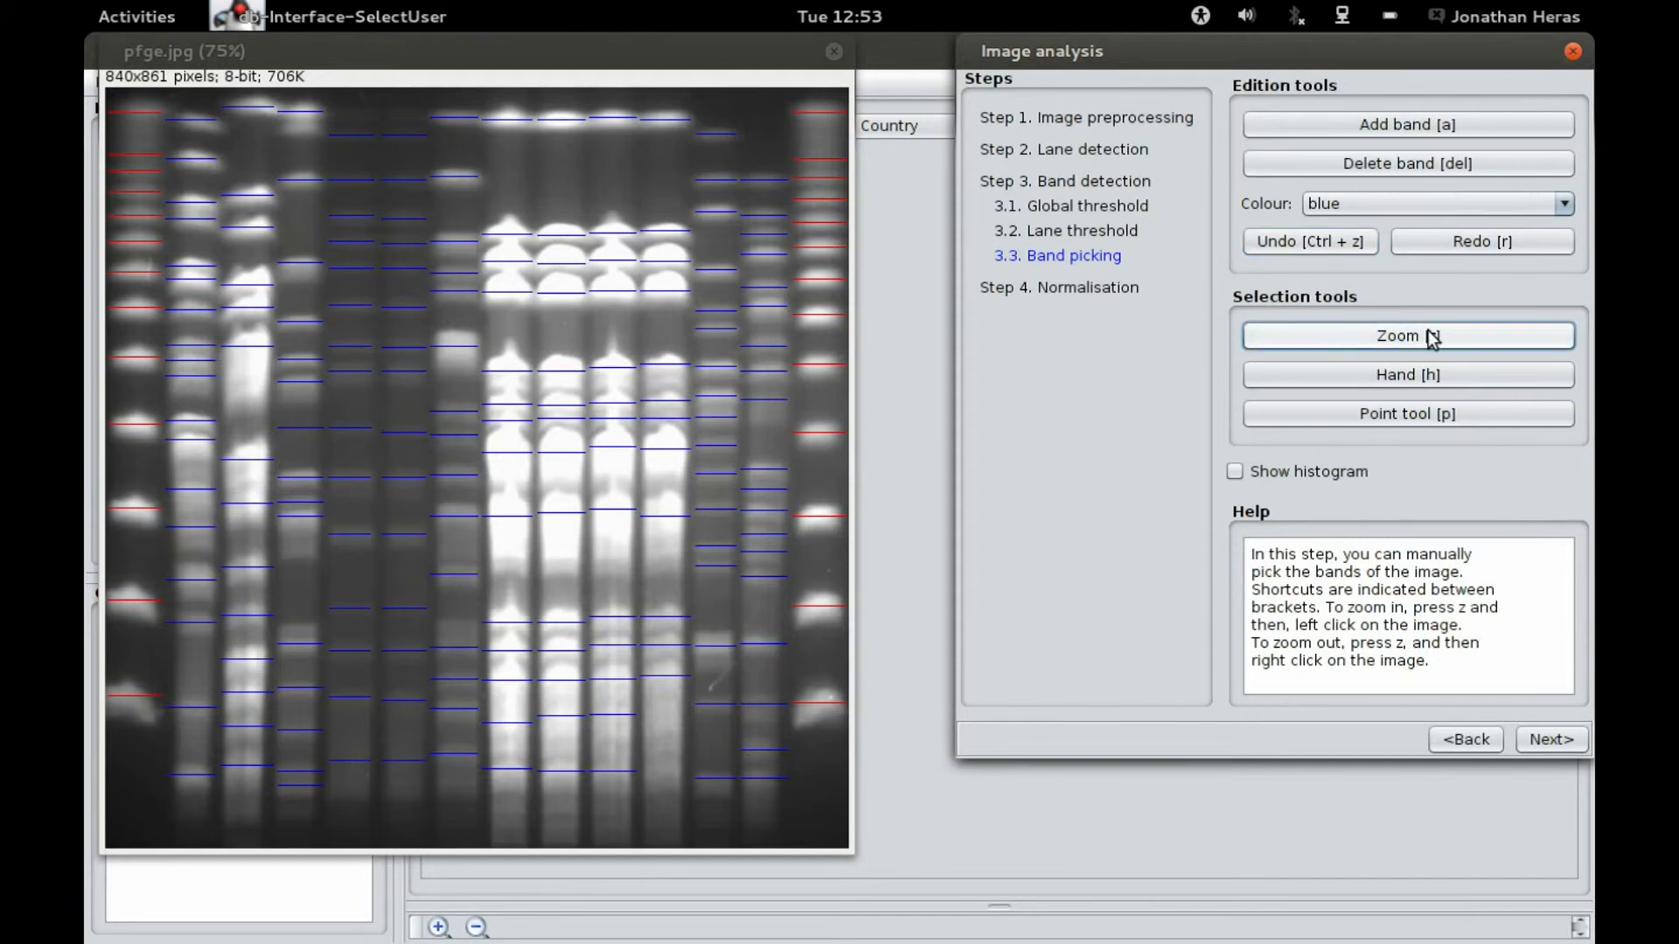
left_click(185, 168)
left_click(186, 168)
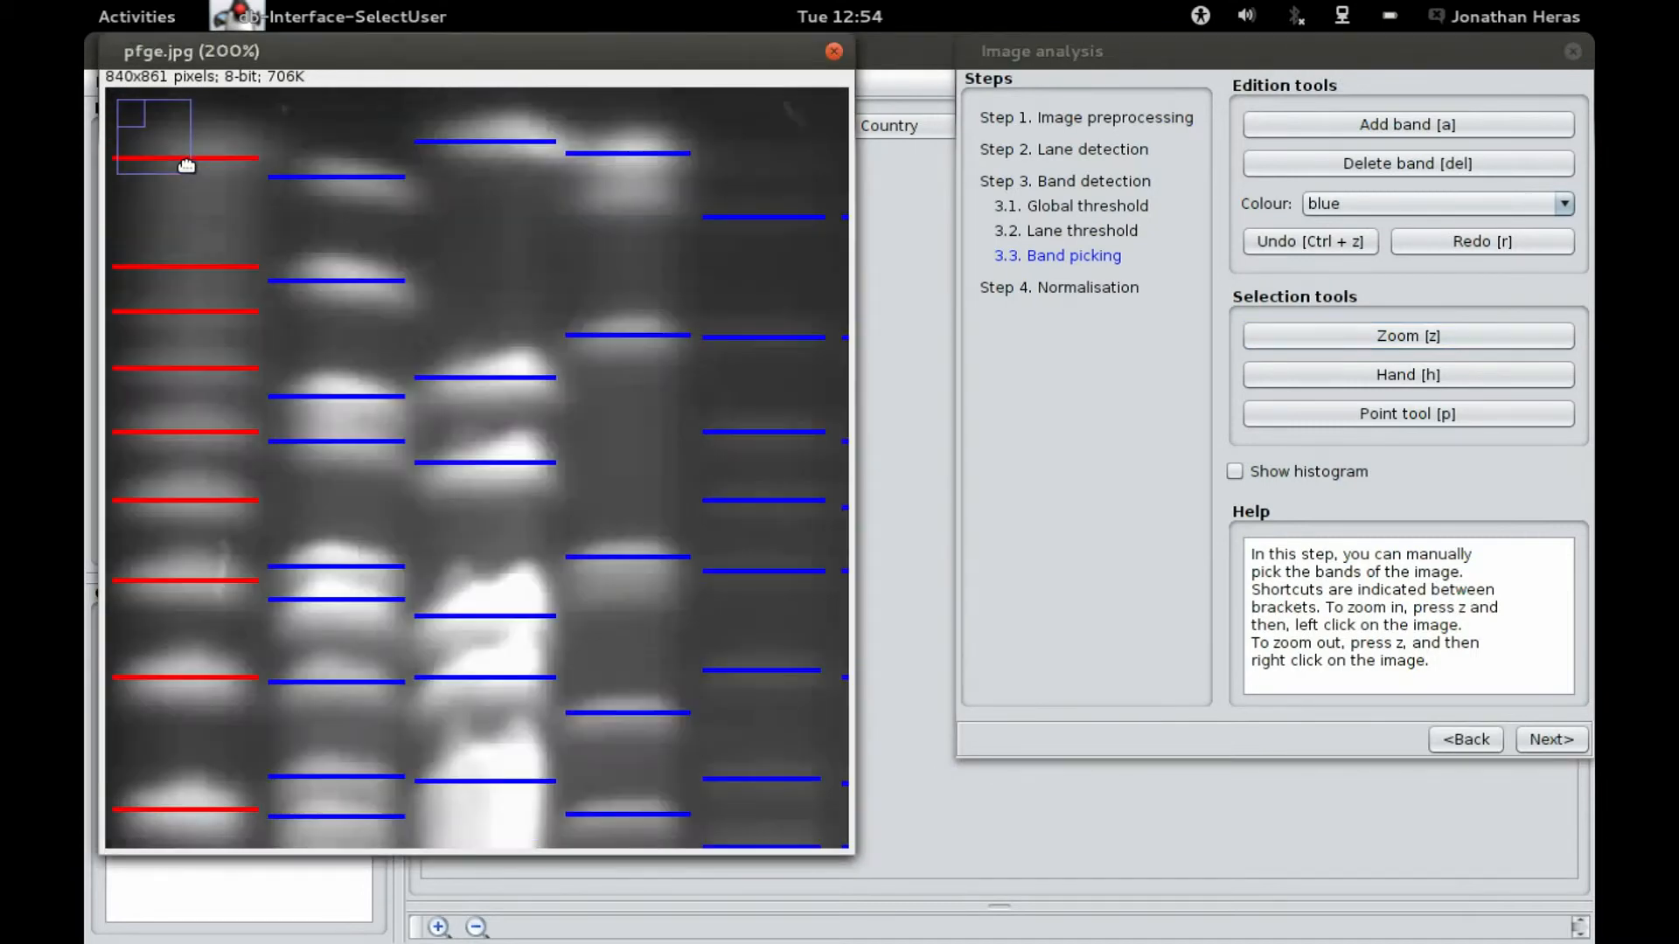
left_click(186, 169)
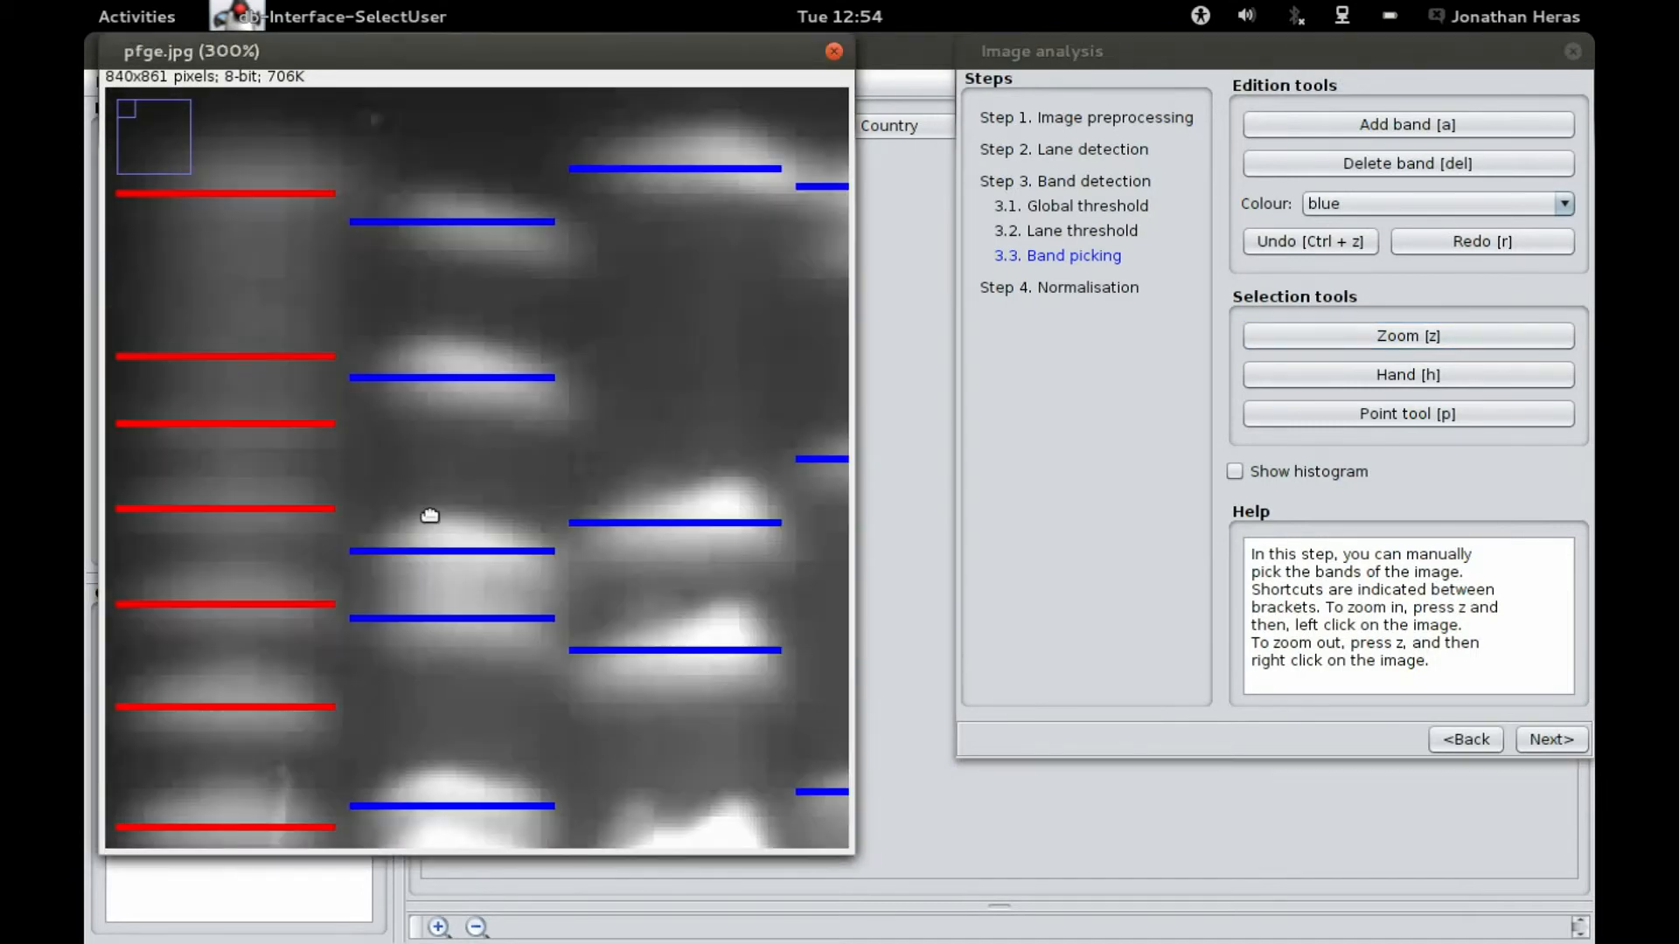
left_click(1366, 381)
left_click(751, 375)
left_click_drag(753, 374, 214, 359)
left_click_drag(793, 342, 229, 337)
left_click_drag(691, 371, 336, 383)
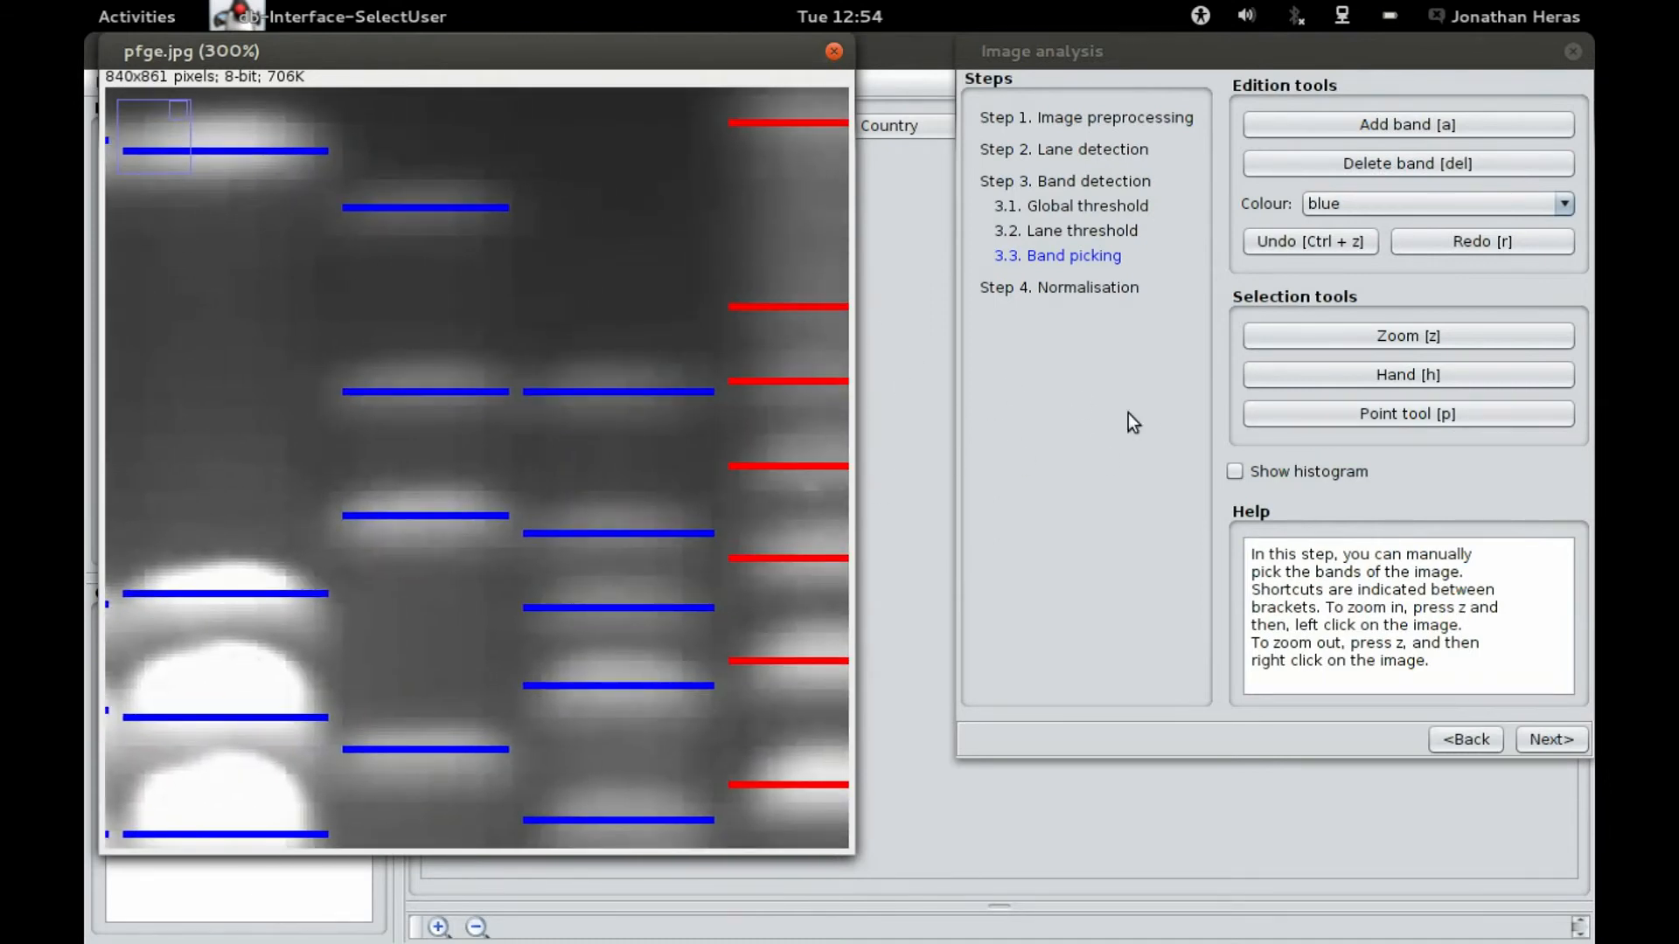
Step: Zoom back out to the full gel view and reselect the Point tool
left_click(1314, 418)
left_click(749, 321)
left_click(635, 306)
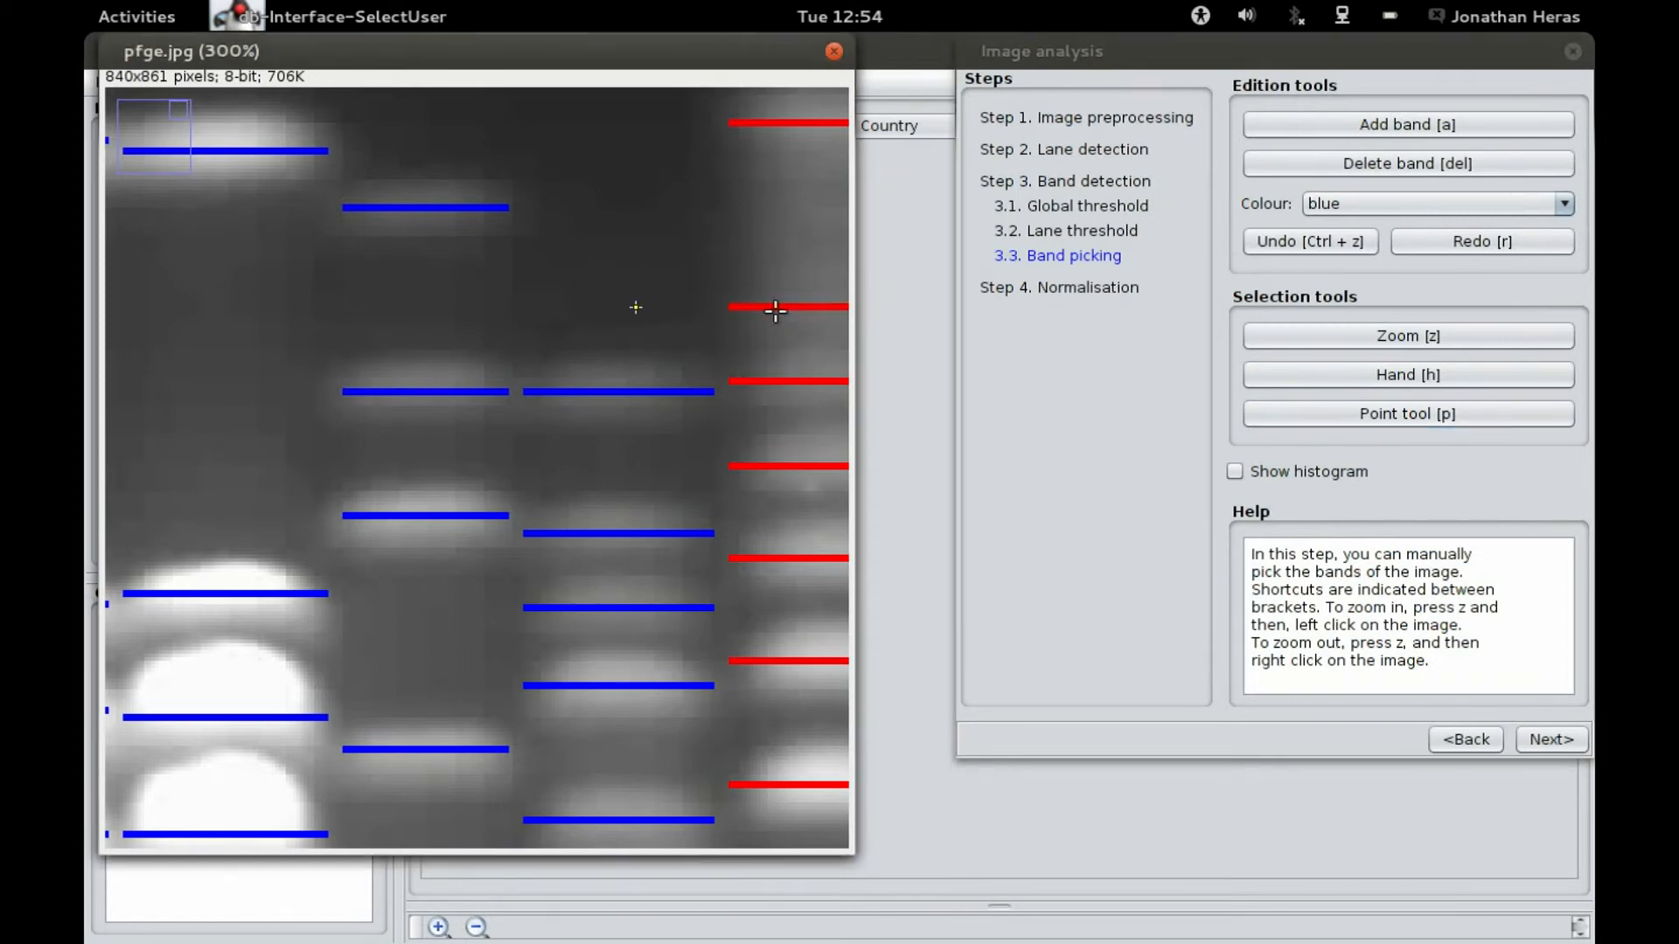
left_click(1357, 343)
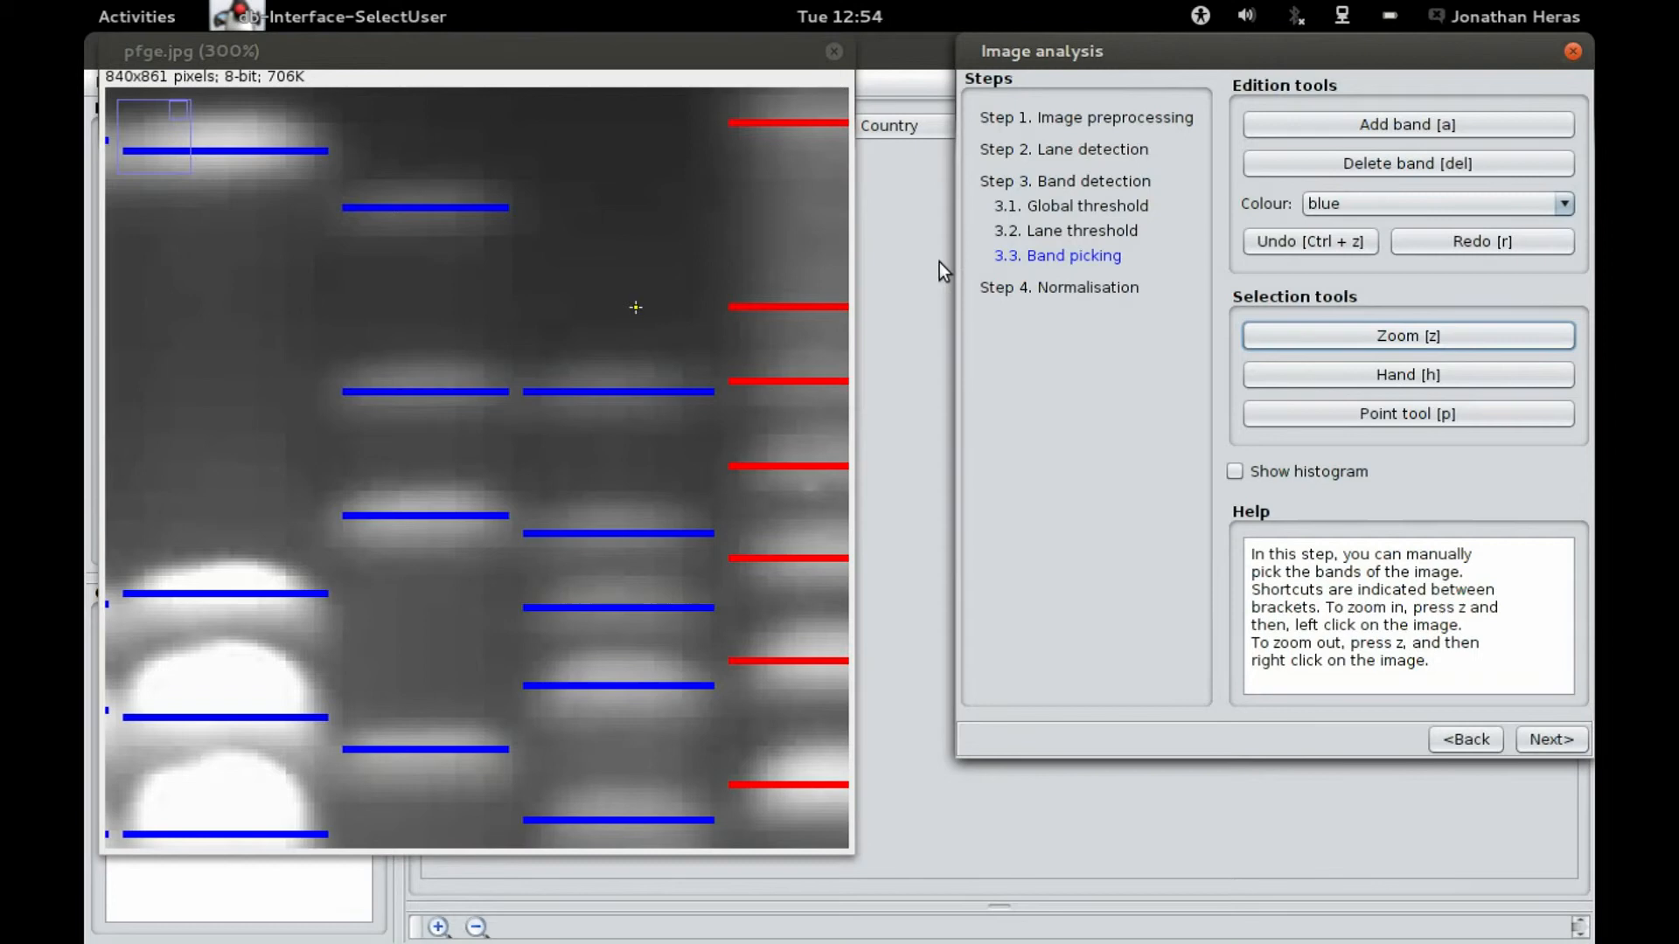
right_click(487, 265)
right_click(487, 265)
right_click(439, 276)
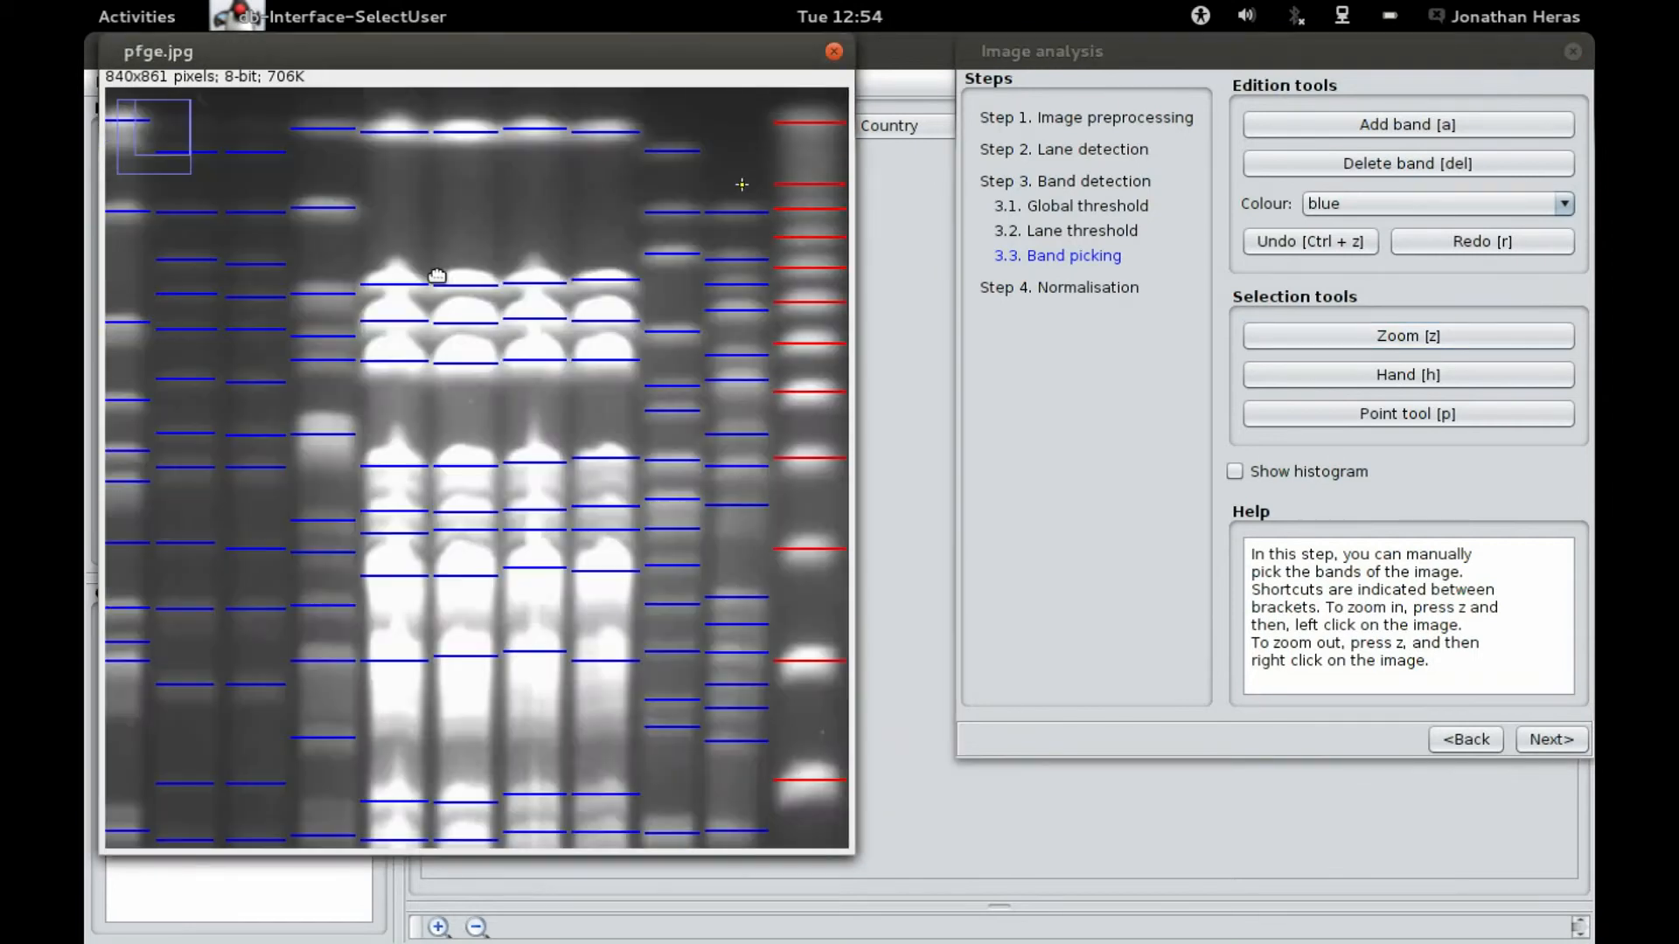
right_click(271, 437)
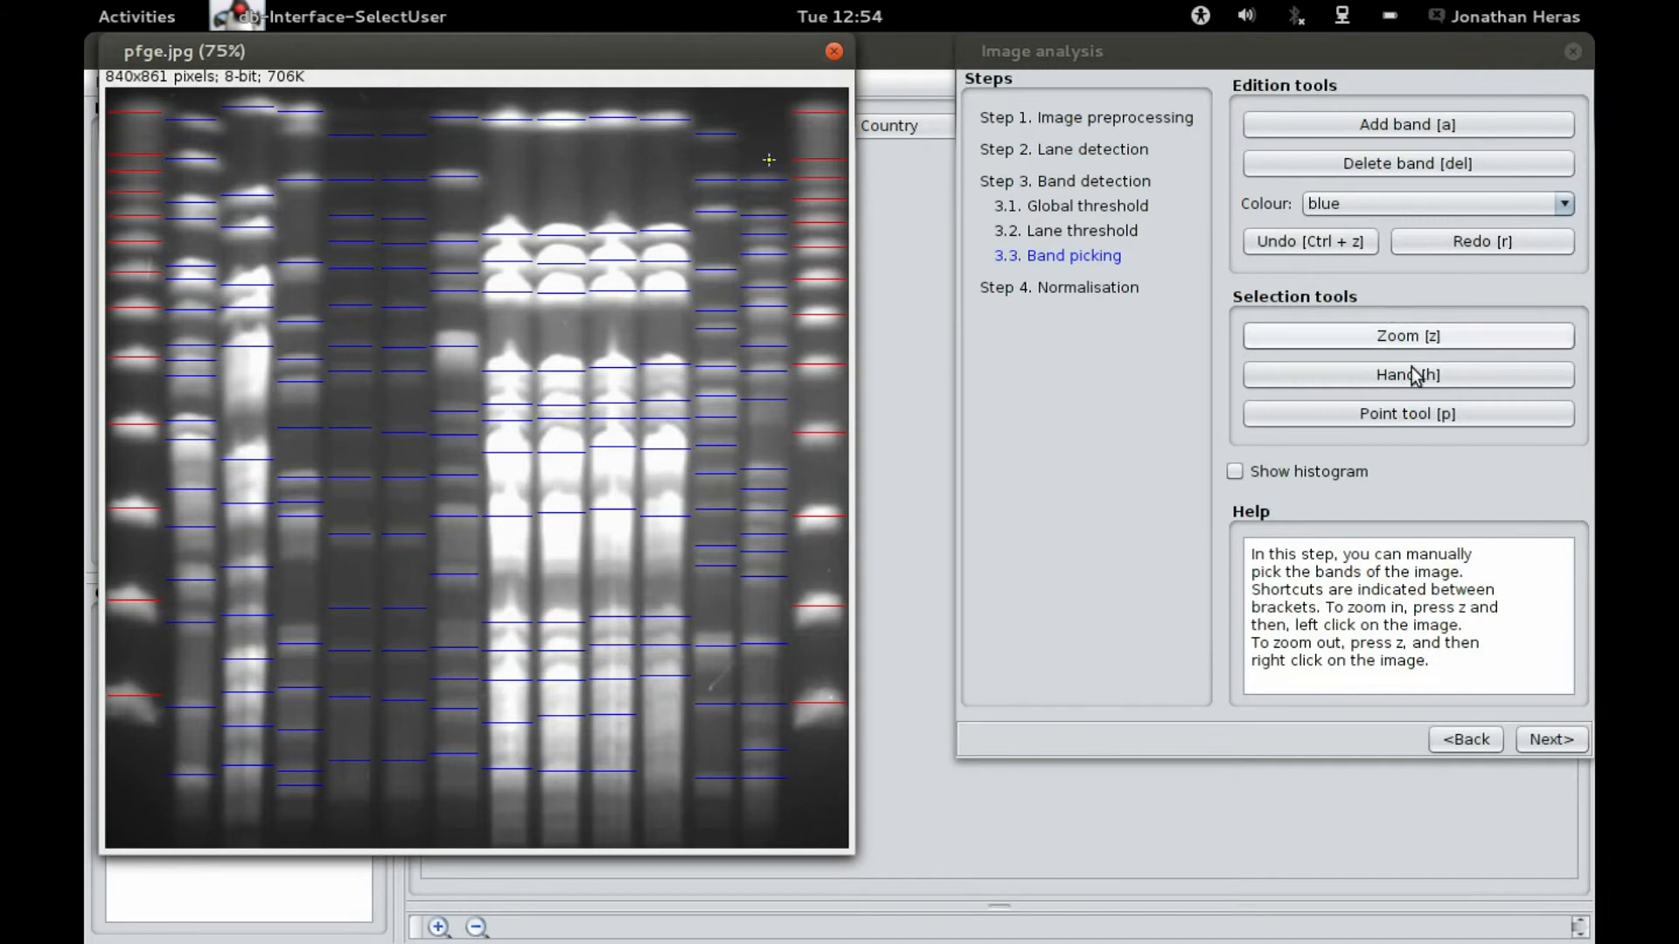
left_click(1402, 418)
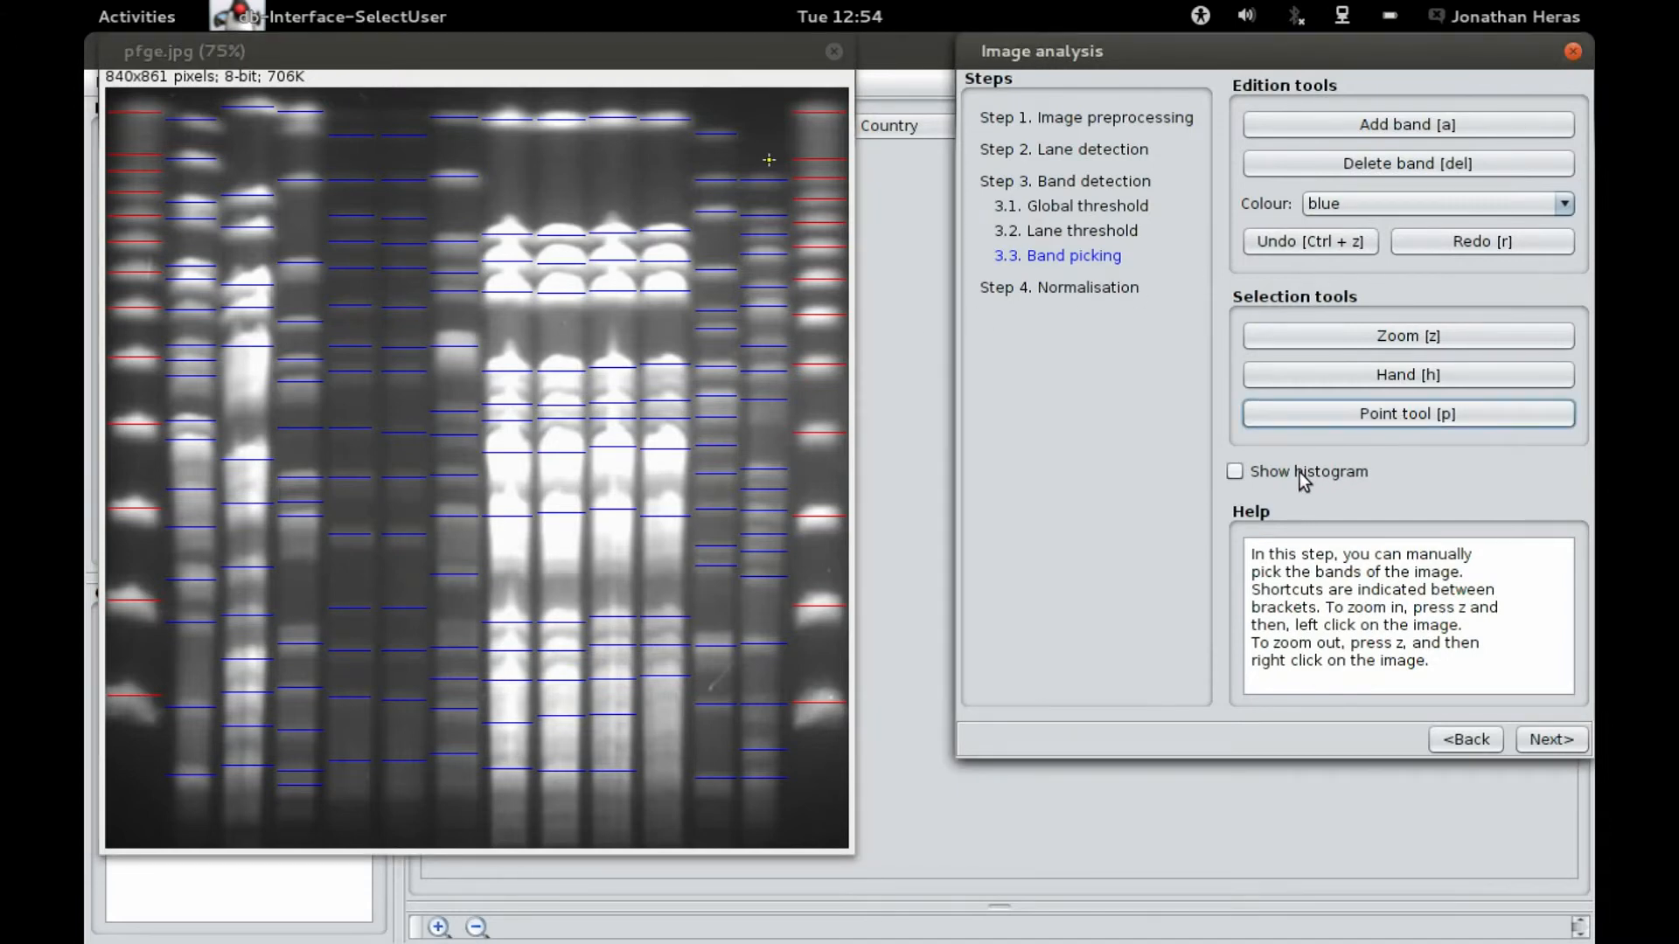
Step: Show the histogram, display the profile of the rightmost reference lane, and move the histogram window beside the gel
left_click(1235, 471)
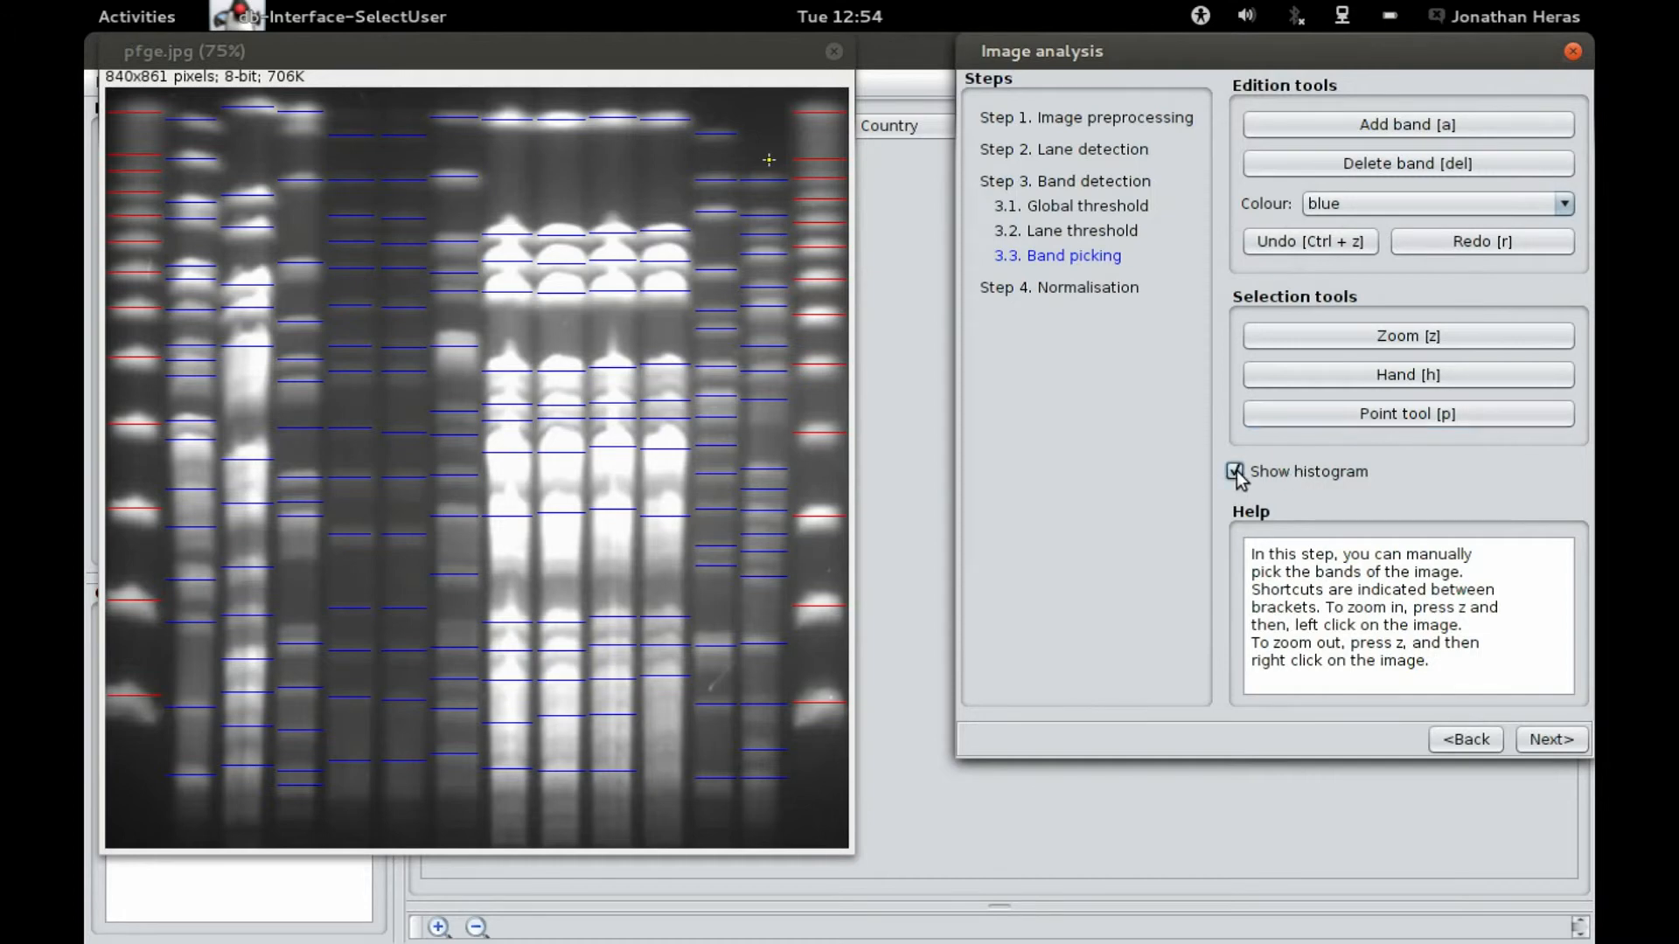
left_click(817, 472)
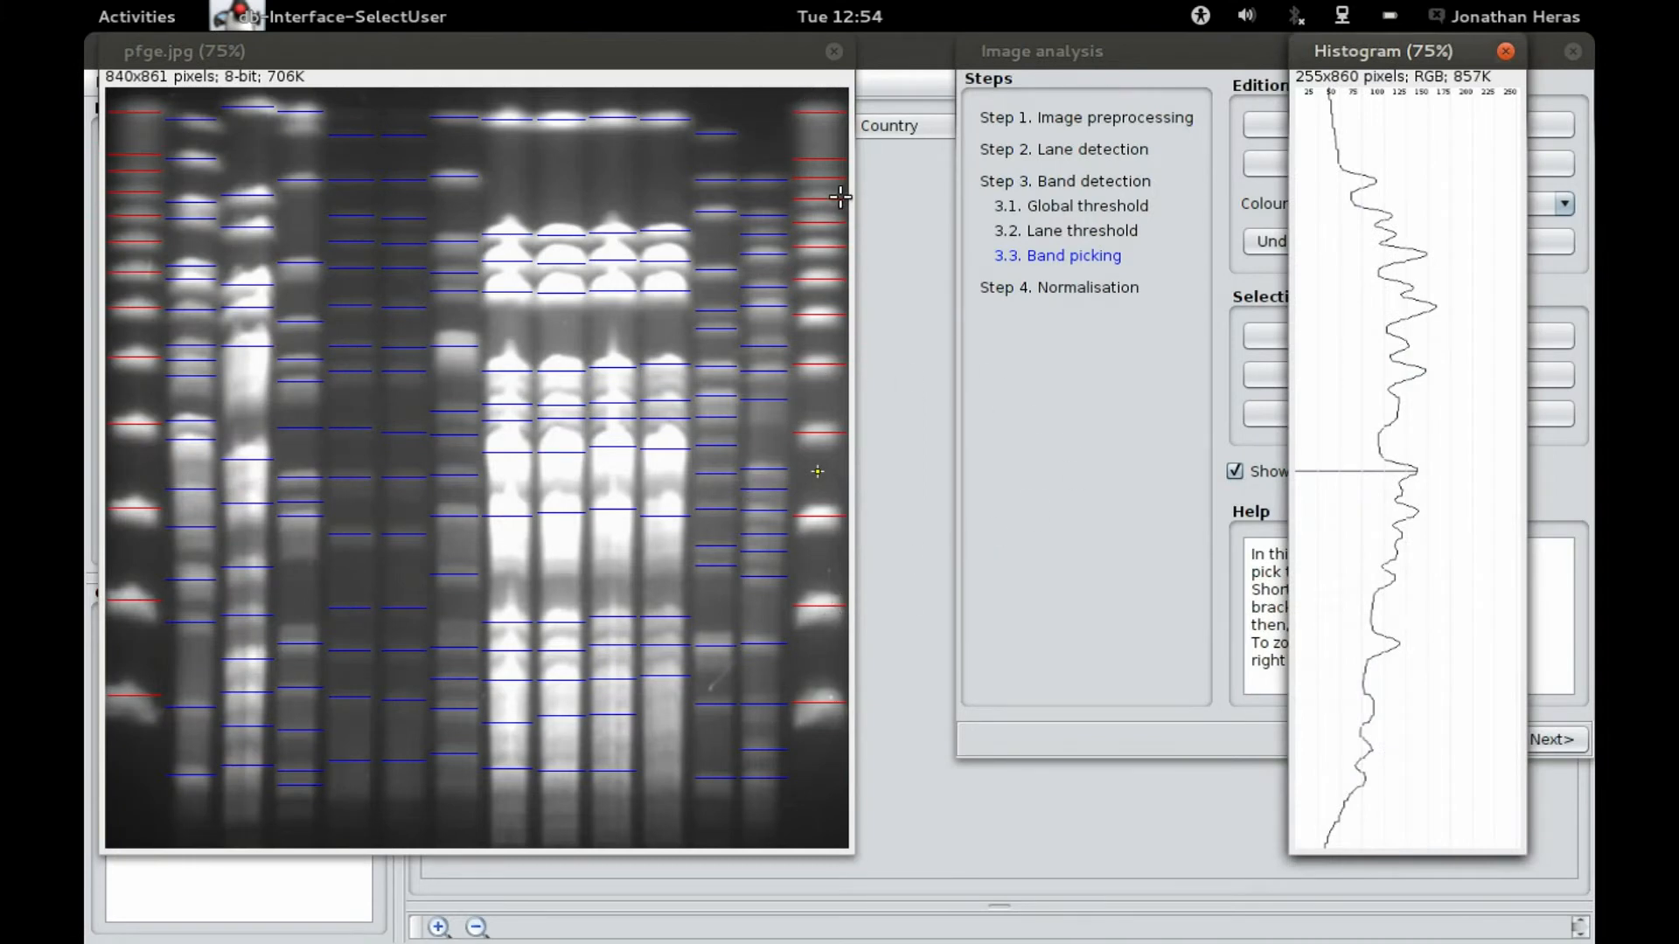
left_click_drag(1397, 48, 967, 49)
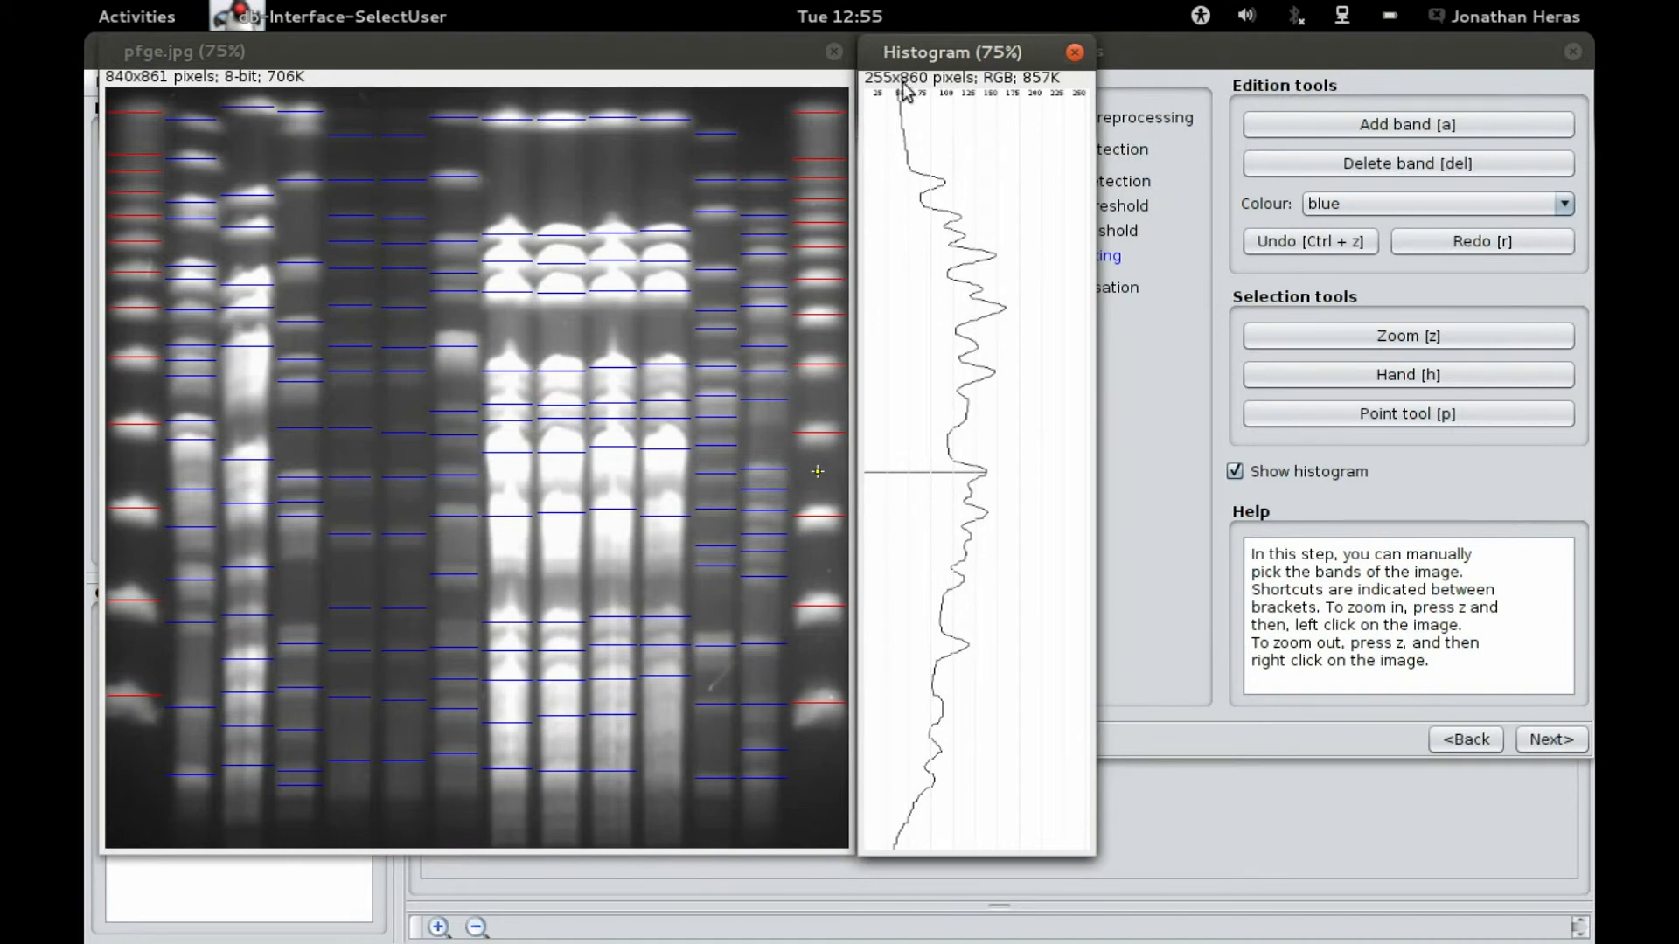
left_click_drag(917, 56, 912, 46)
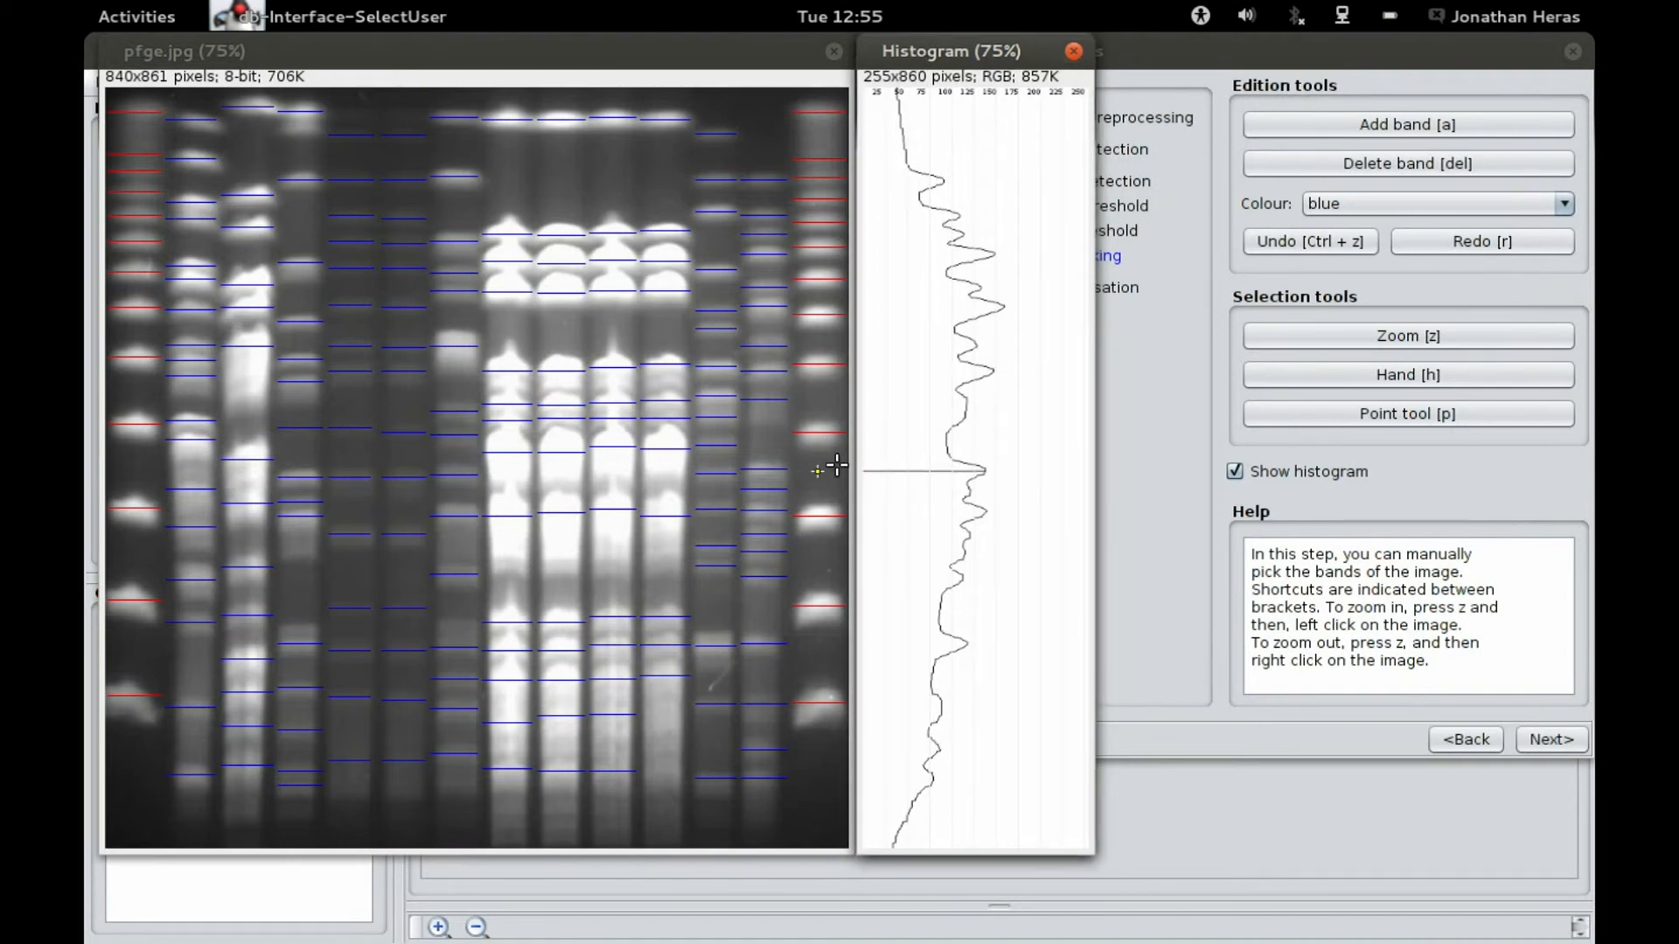
Step: Add a band at the top of the thirteenth lane from its histogram profile, then close the histogram
left_click(719, 521)
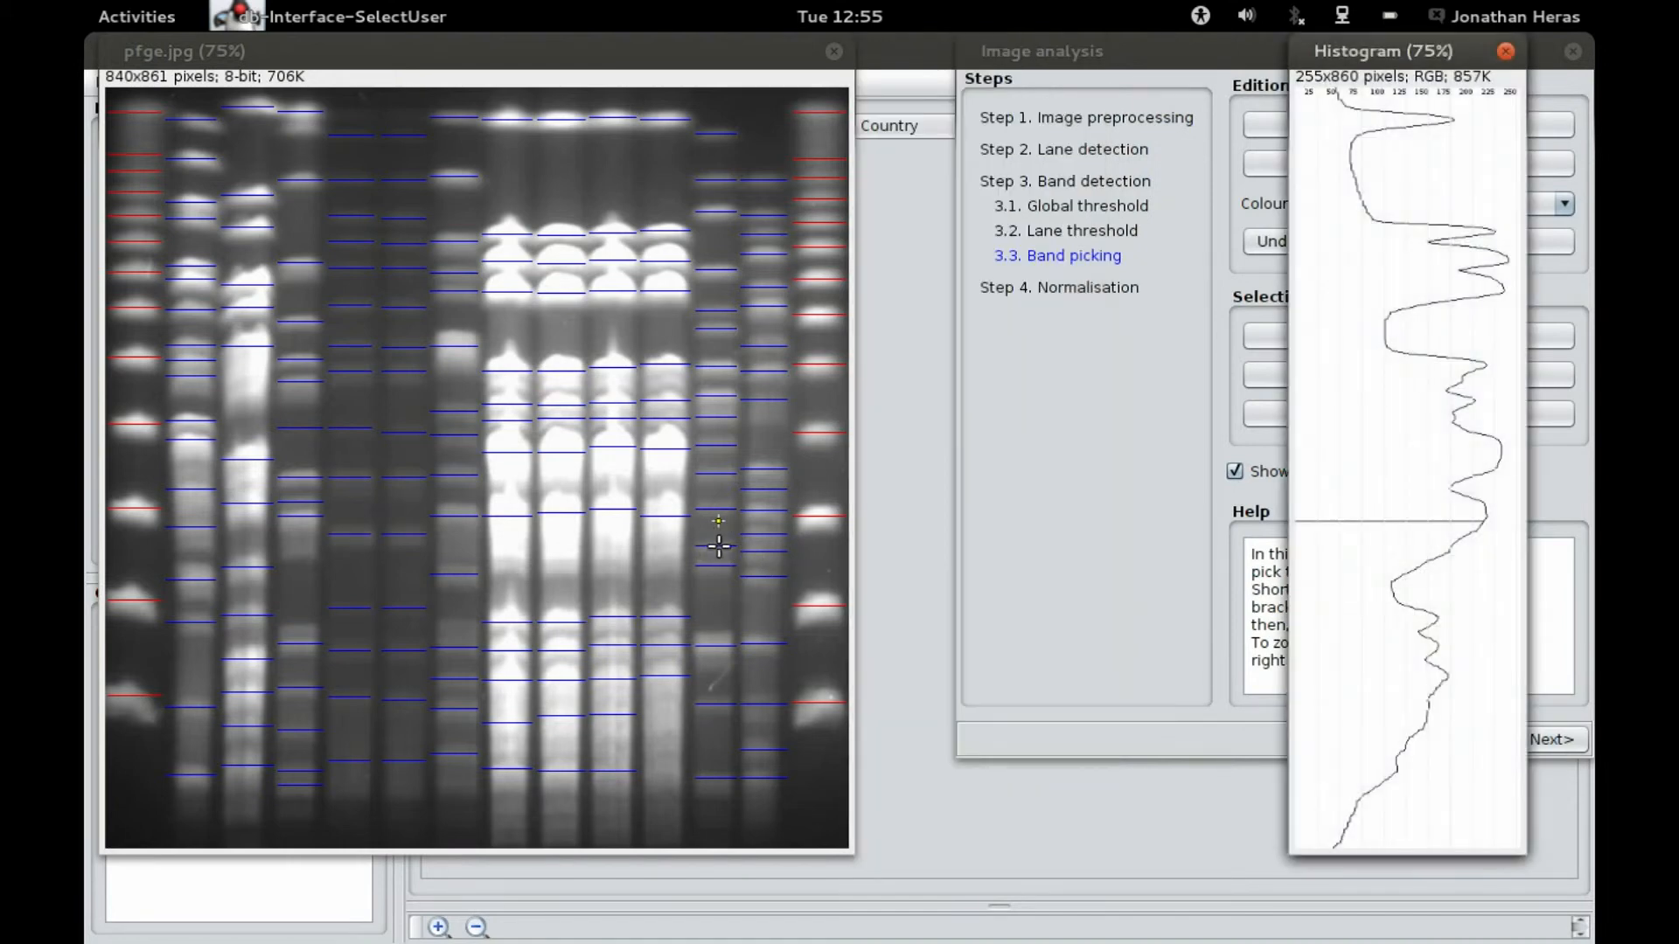
left_click_drag(1447, 61, 991, 49)
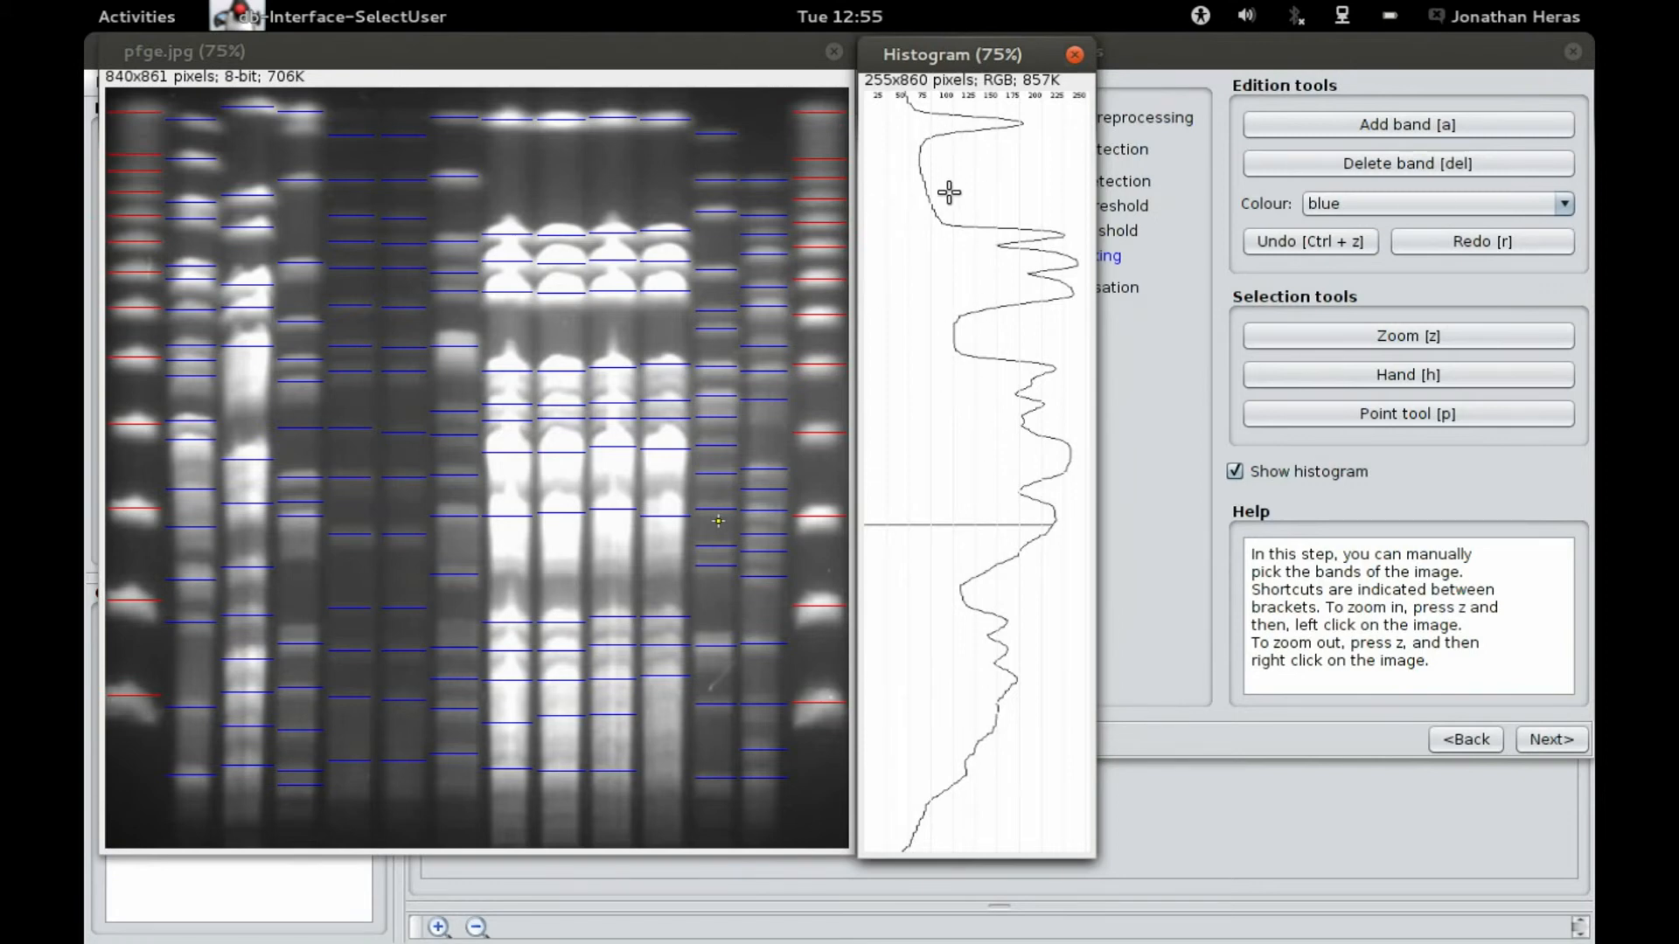
left_click(922, 161)
left_click(1342, 123)
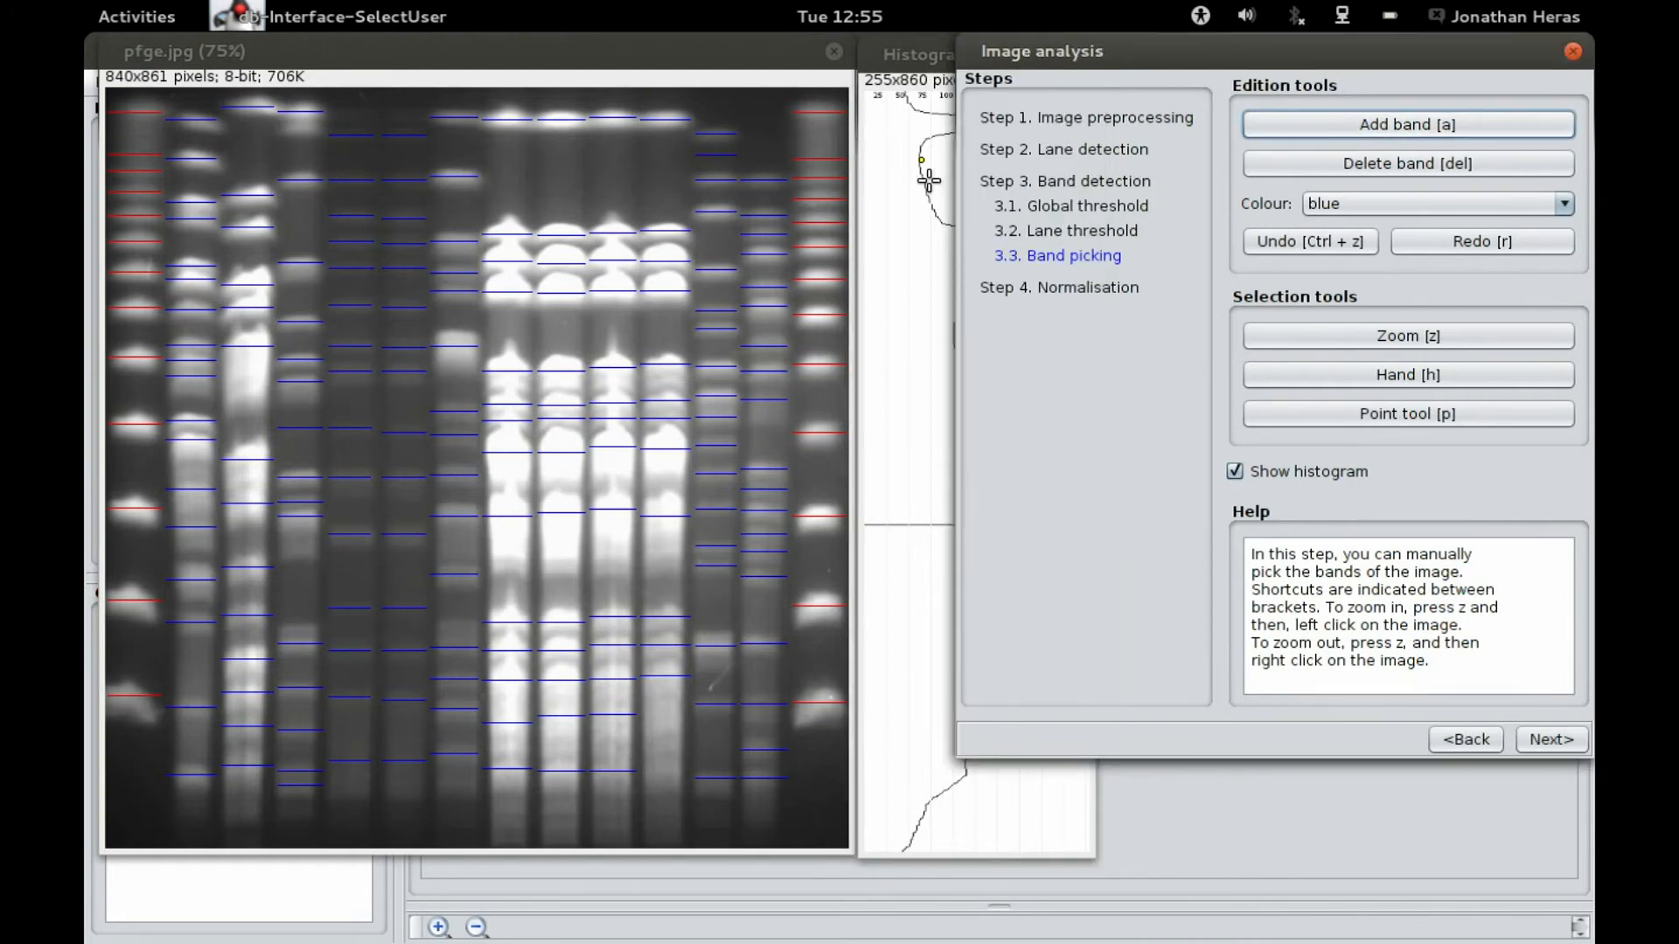
left_click(892, 175)
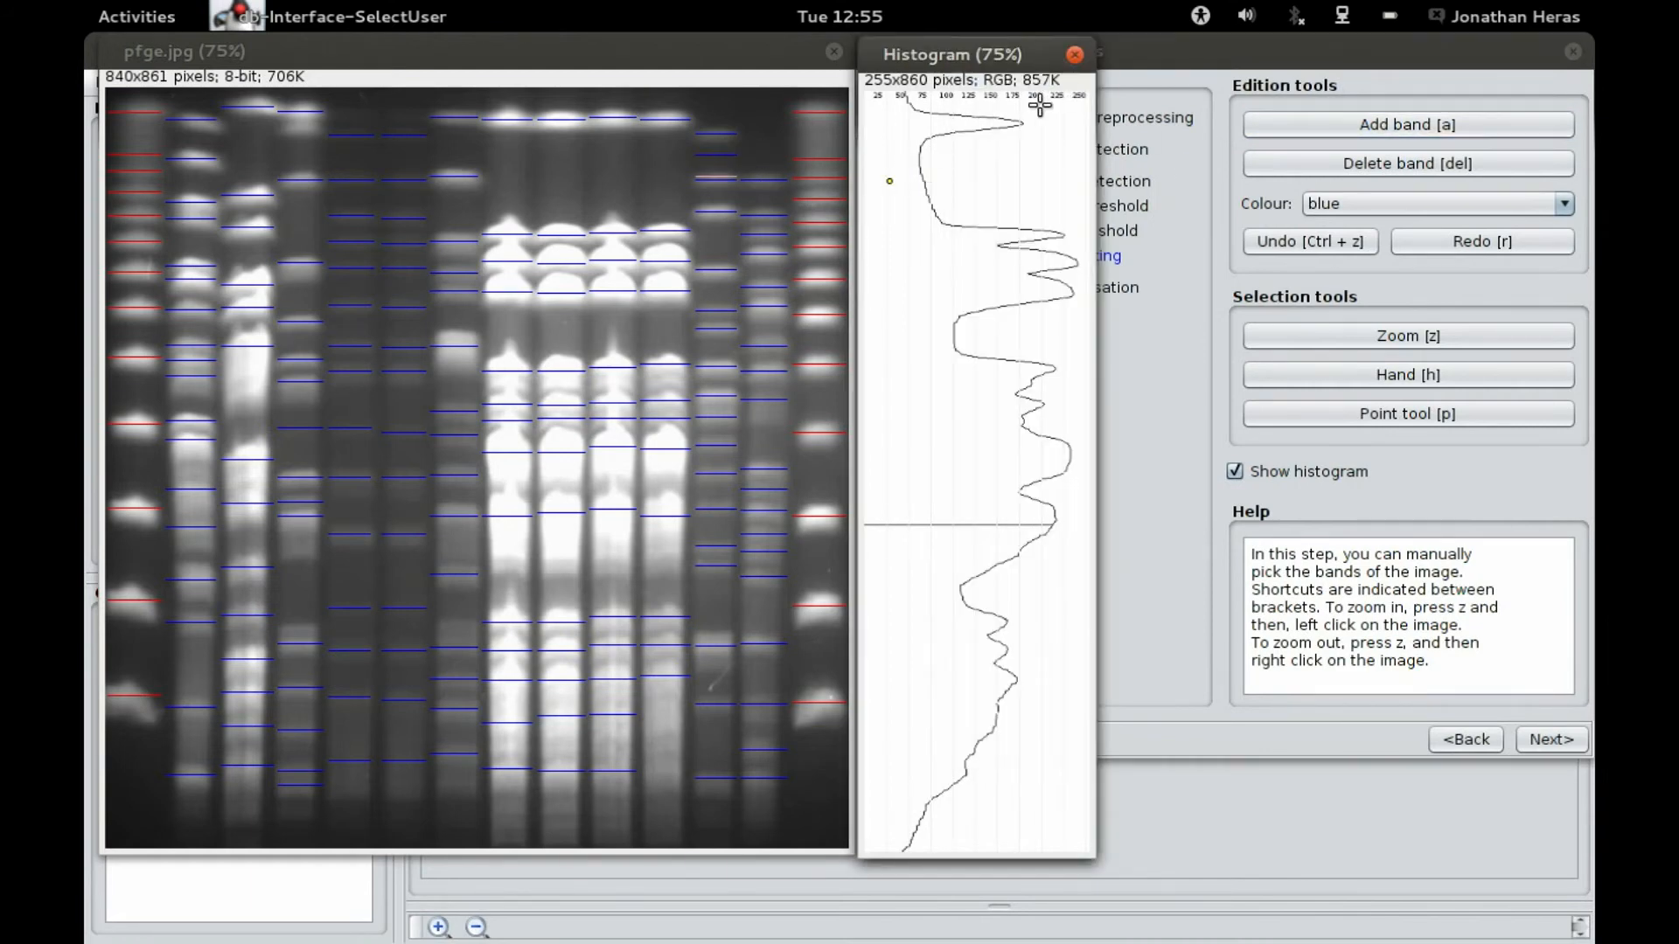
left_click(1074, 54)
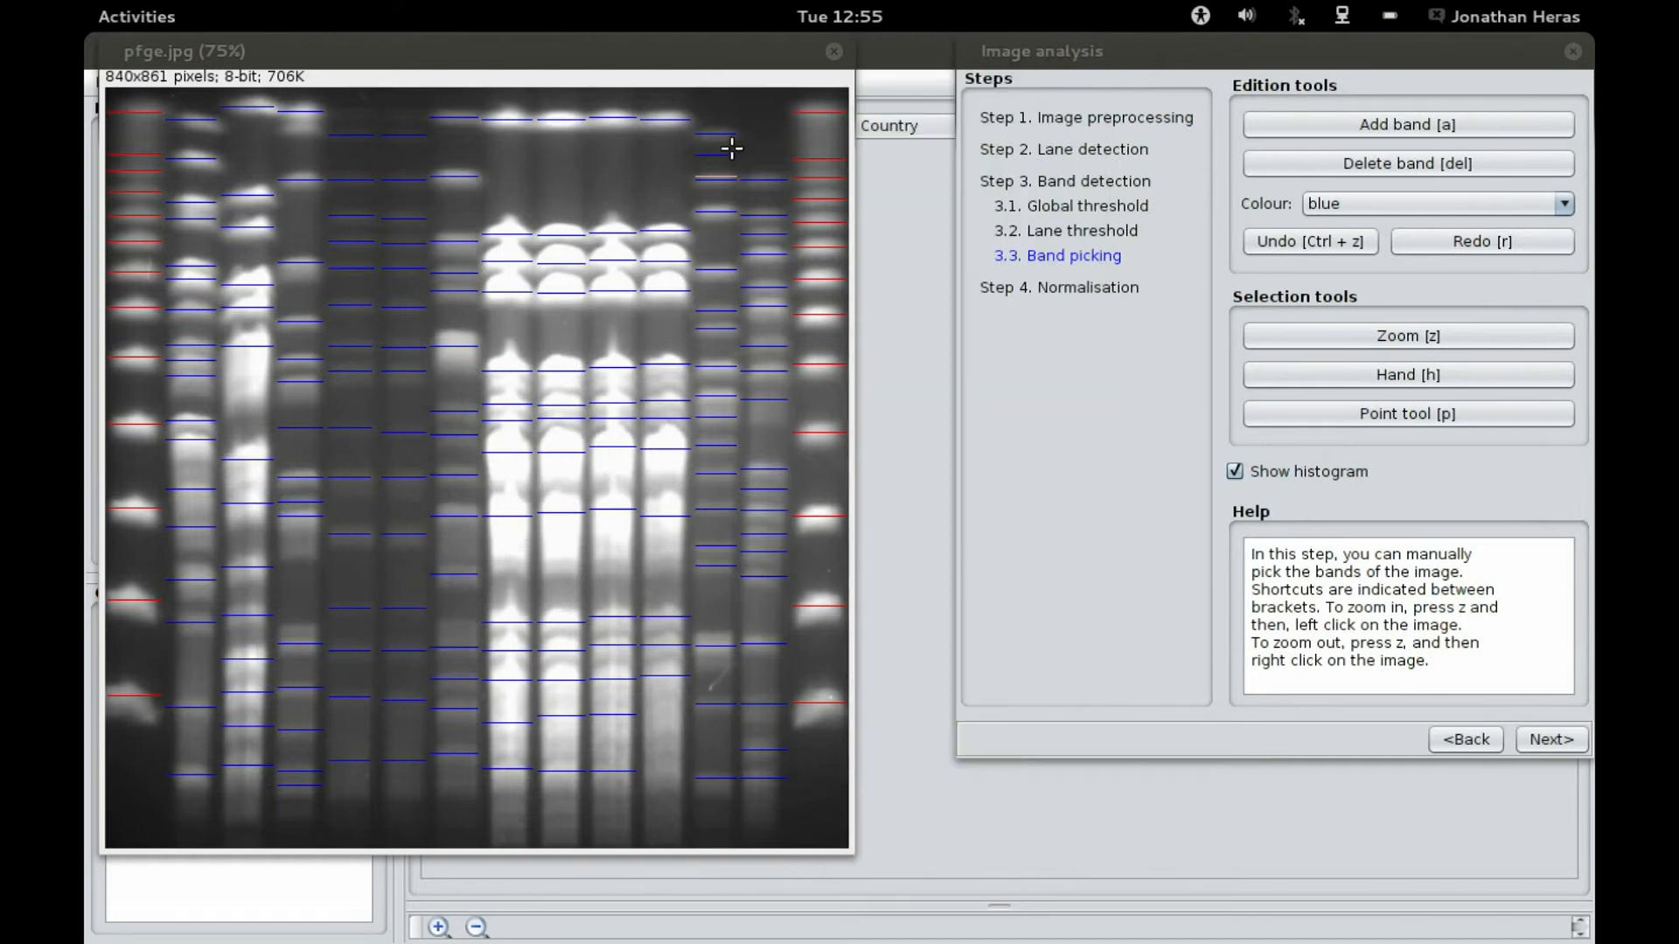
Step: Undo the last two band edits
left_click(1287, 249)
left_click(1324, 232)
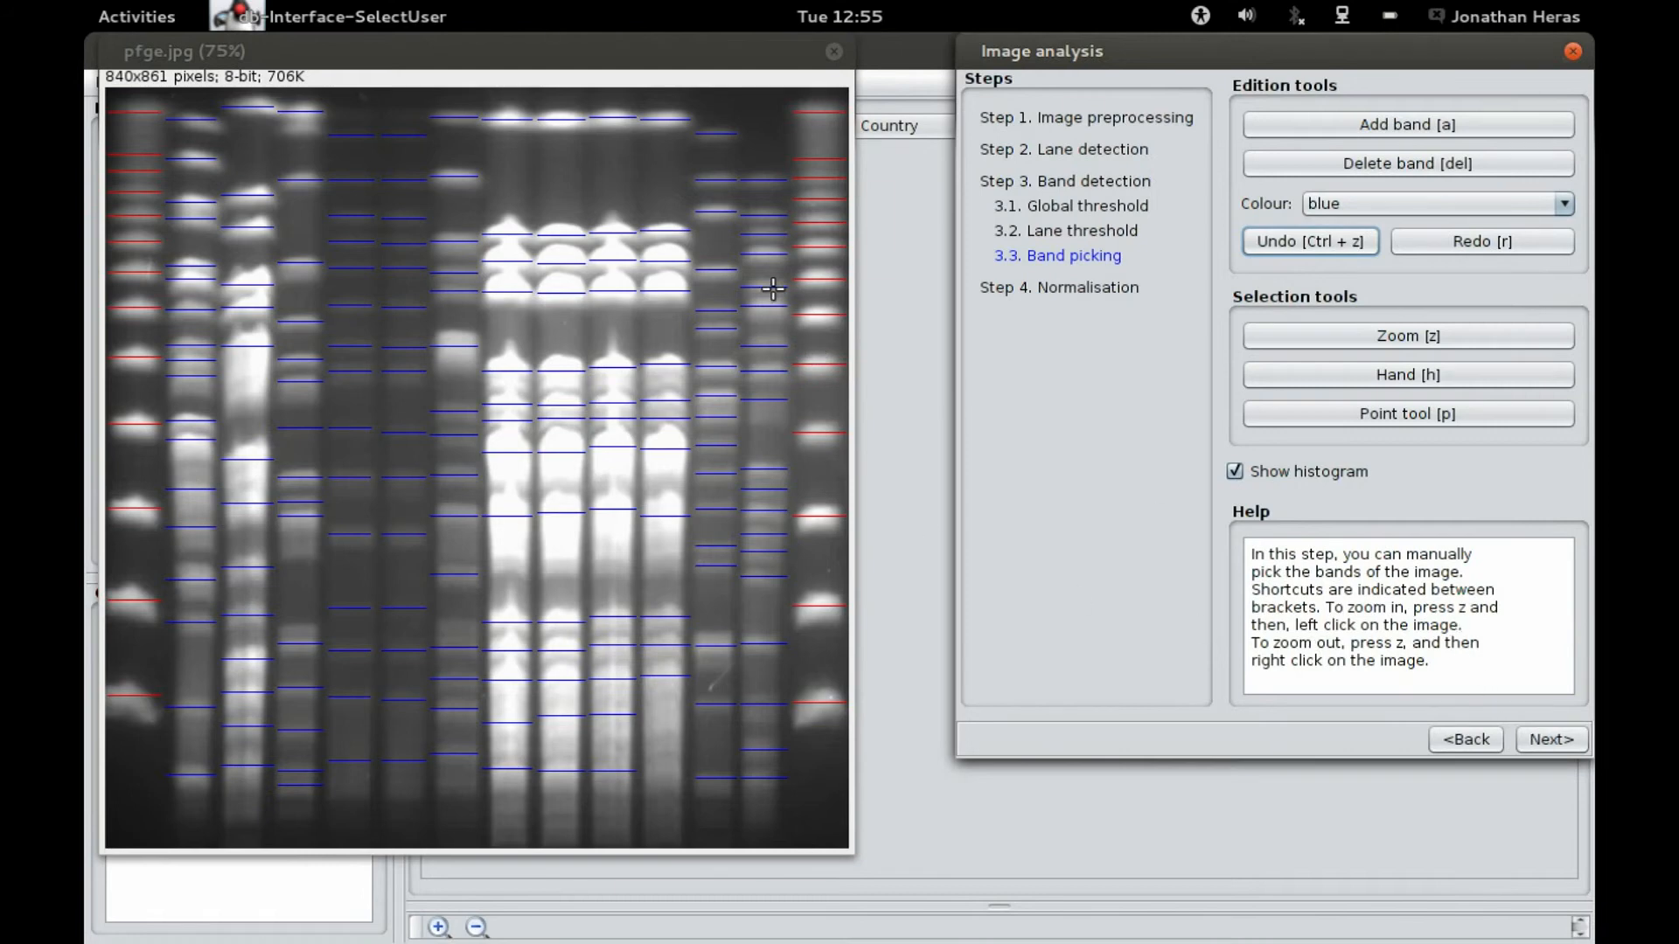
Step: Go to normalisation and finish with the available standard Lambda_ladder_PFG_Marker
left_click(1553, 740)
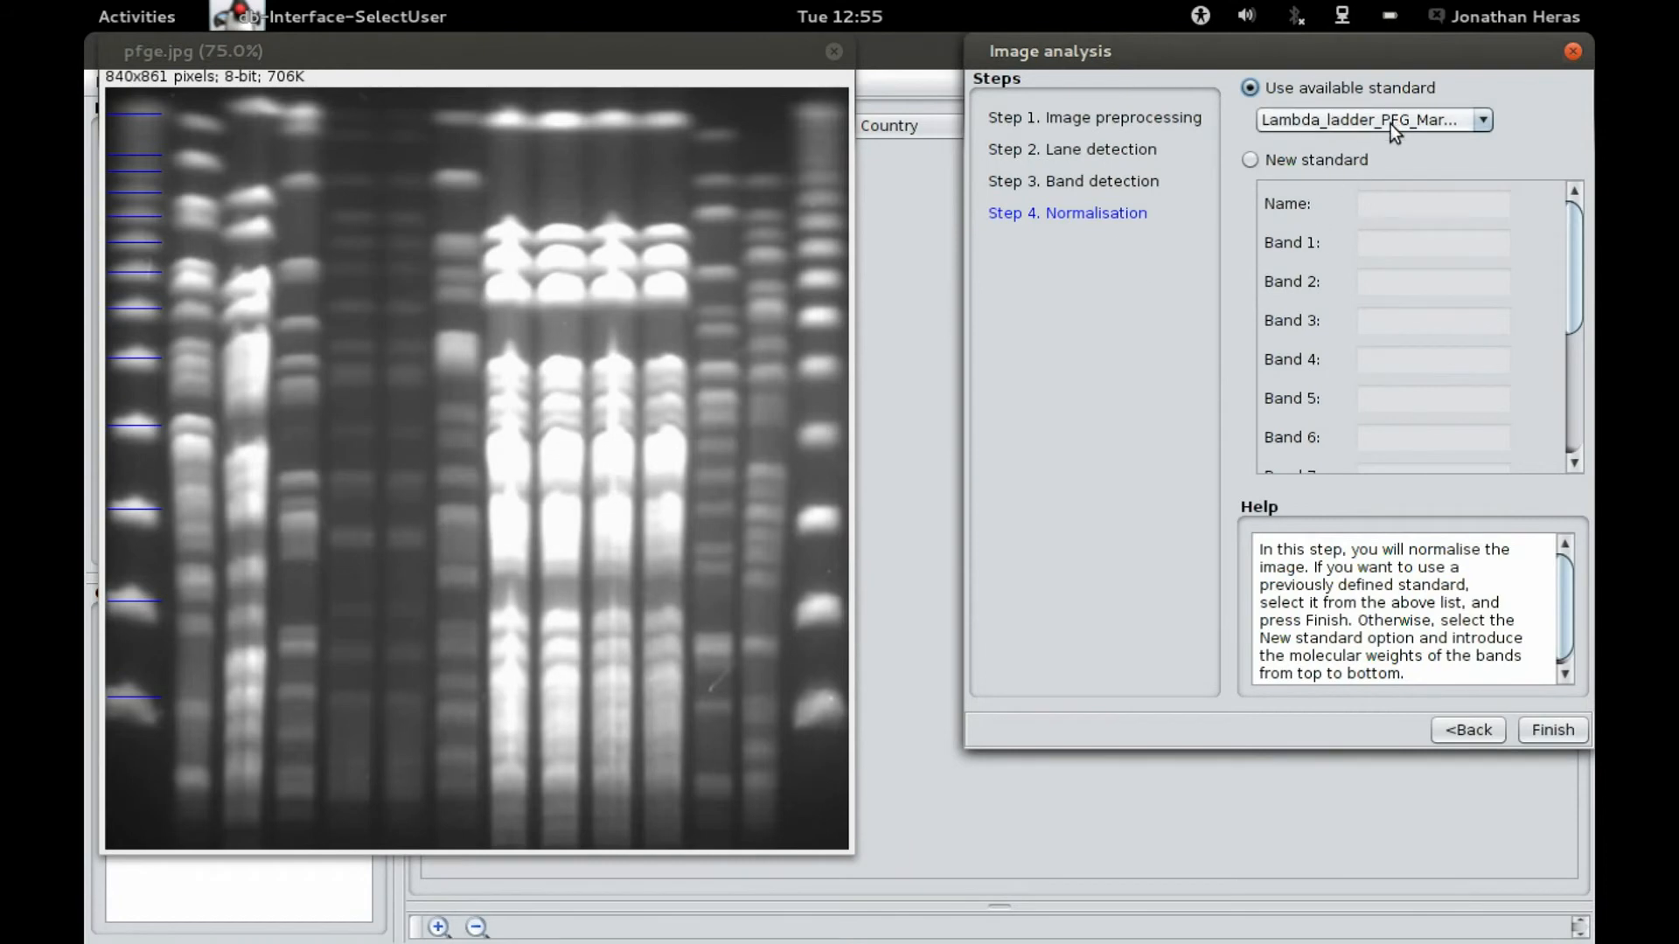
left_click(1335, 124)
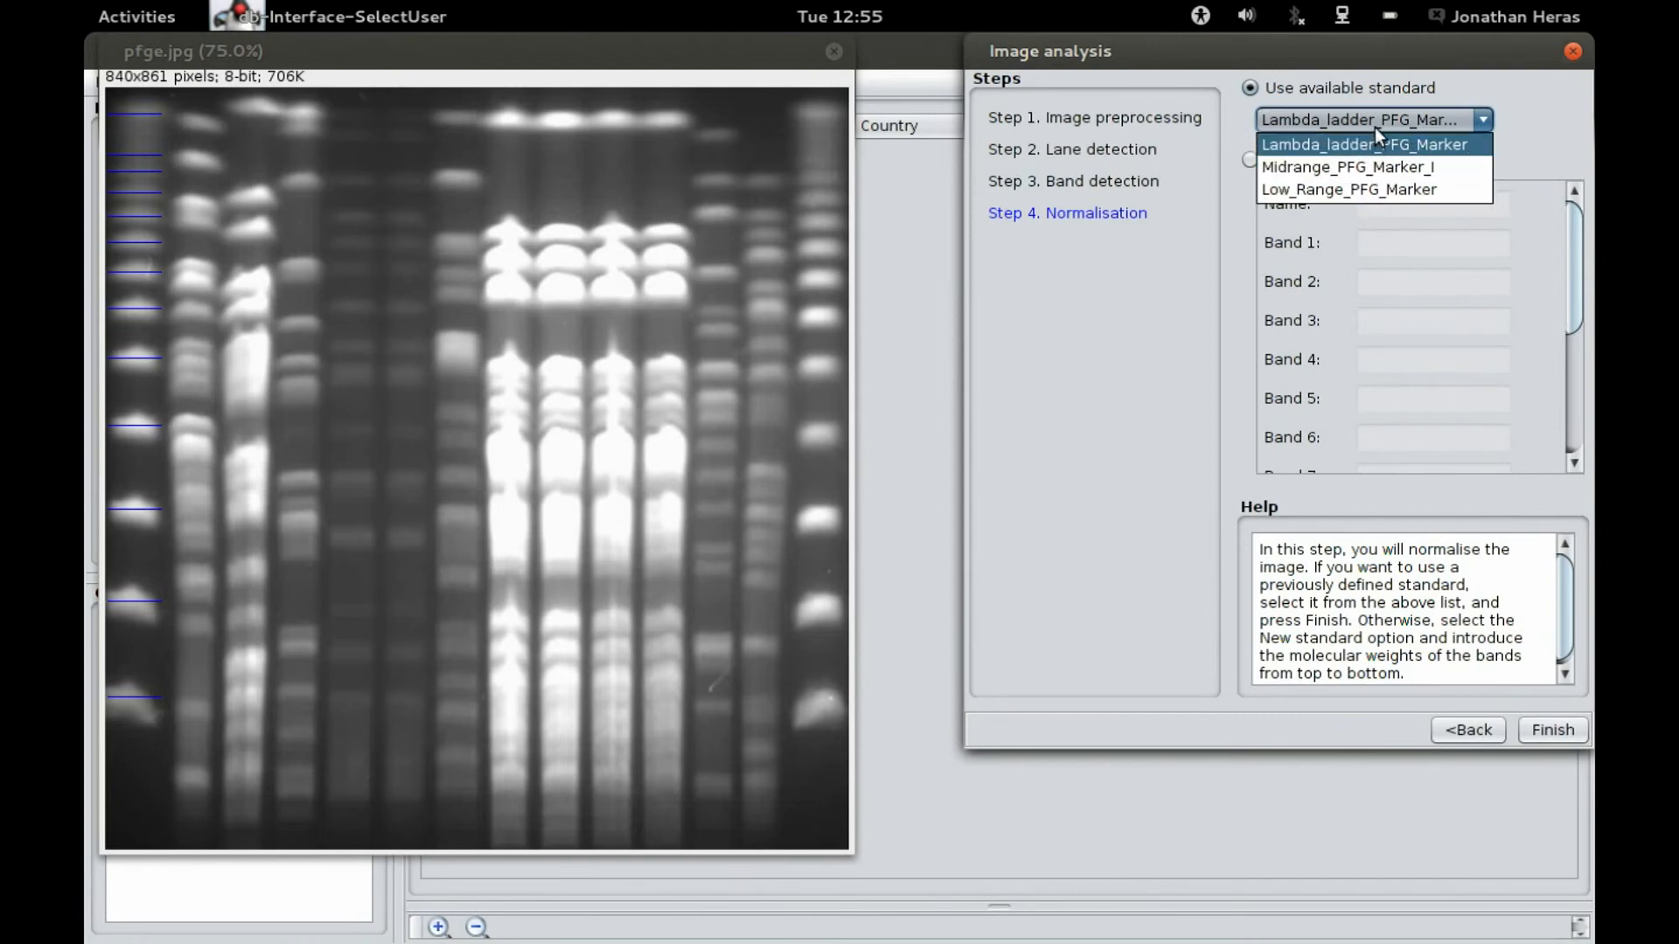
left_click(1375, 117)
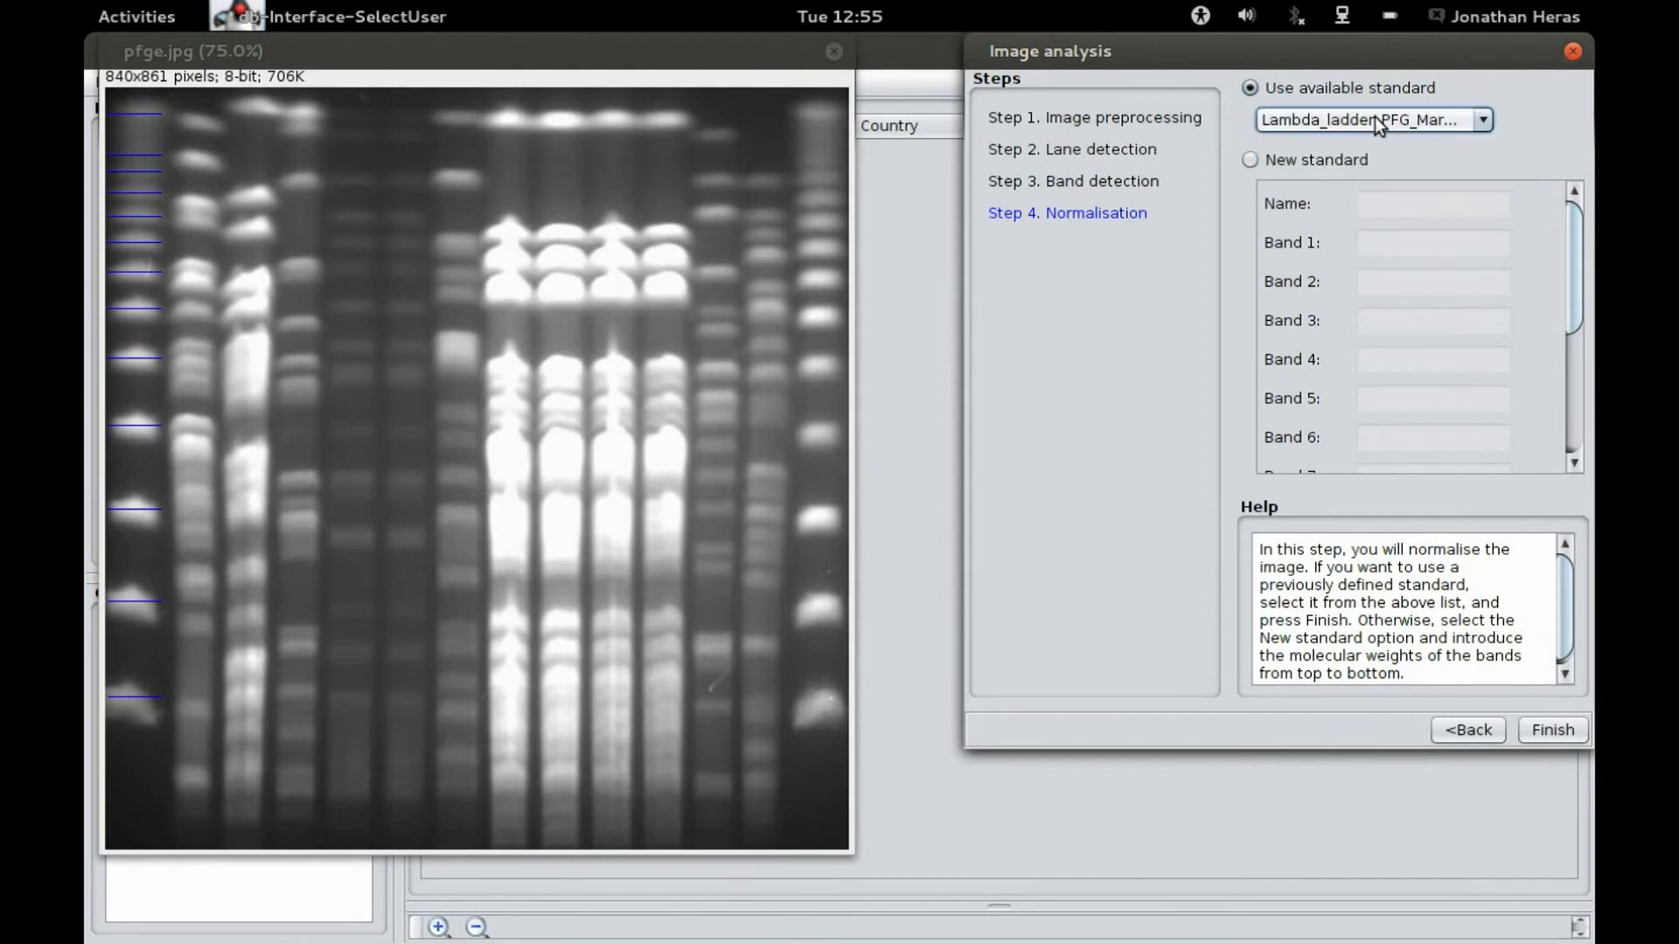
left_click(1296, 158)
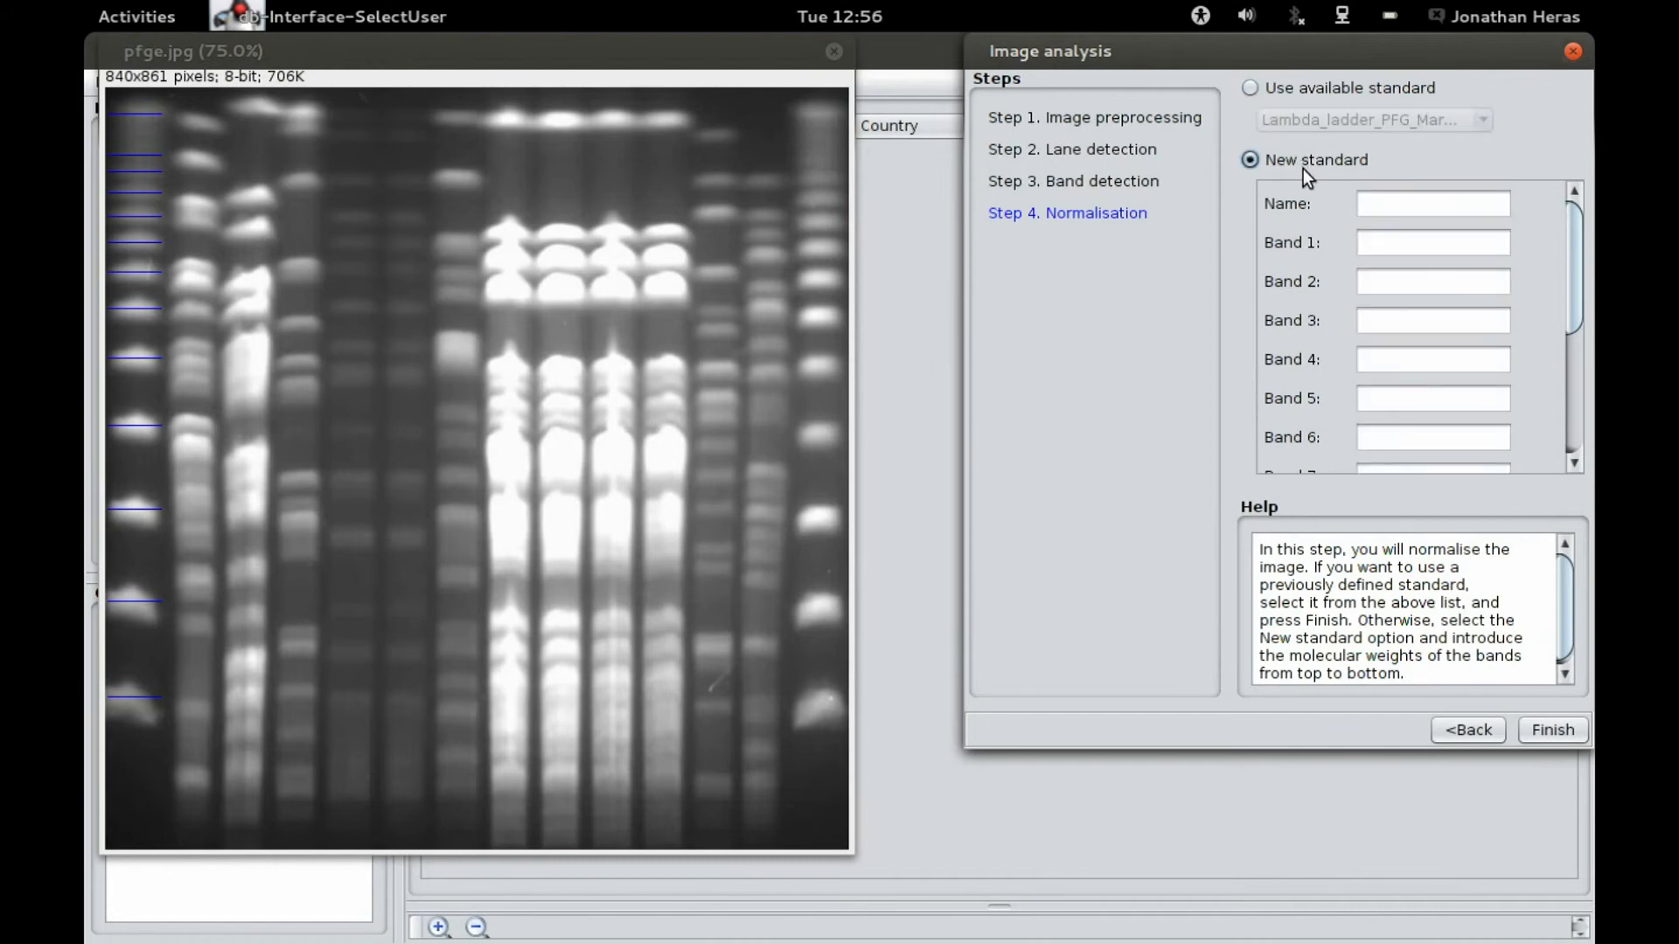
left_click(1307, 85)
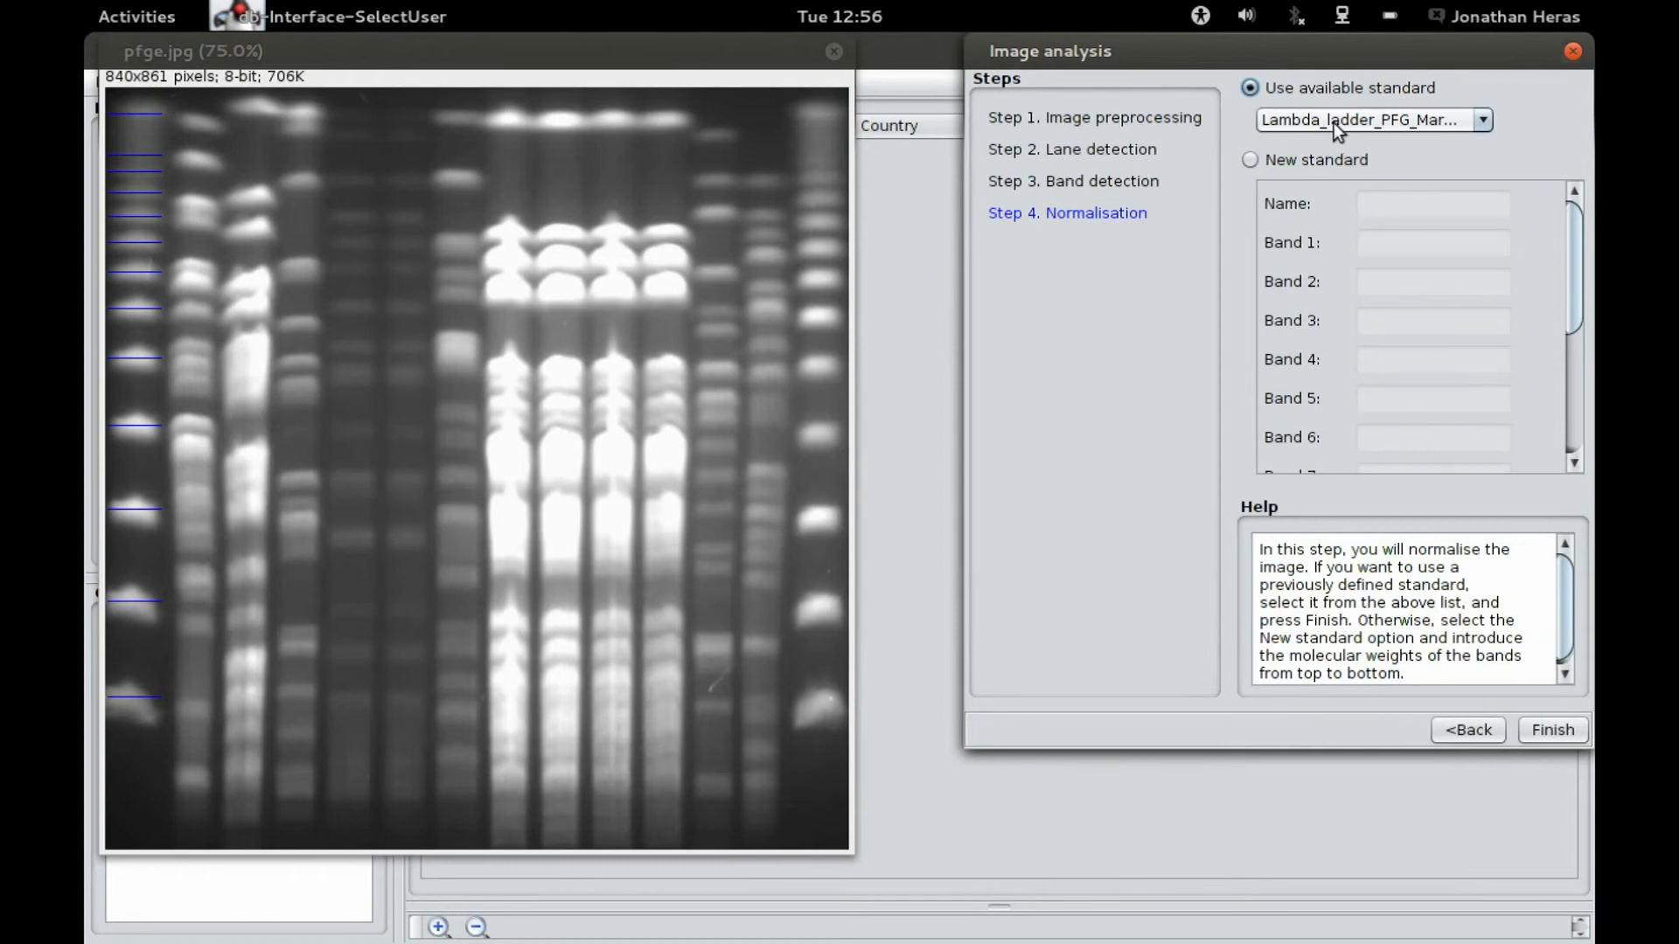
left_click(1366, 124)
left_click(1341, 143)
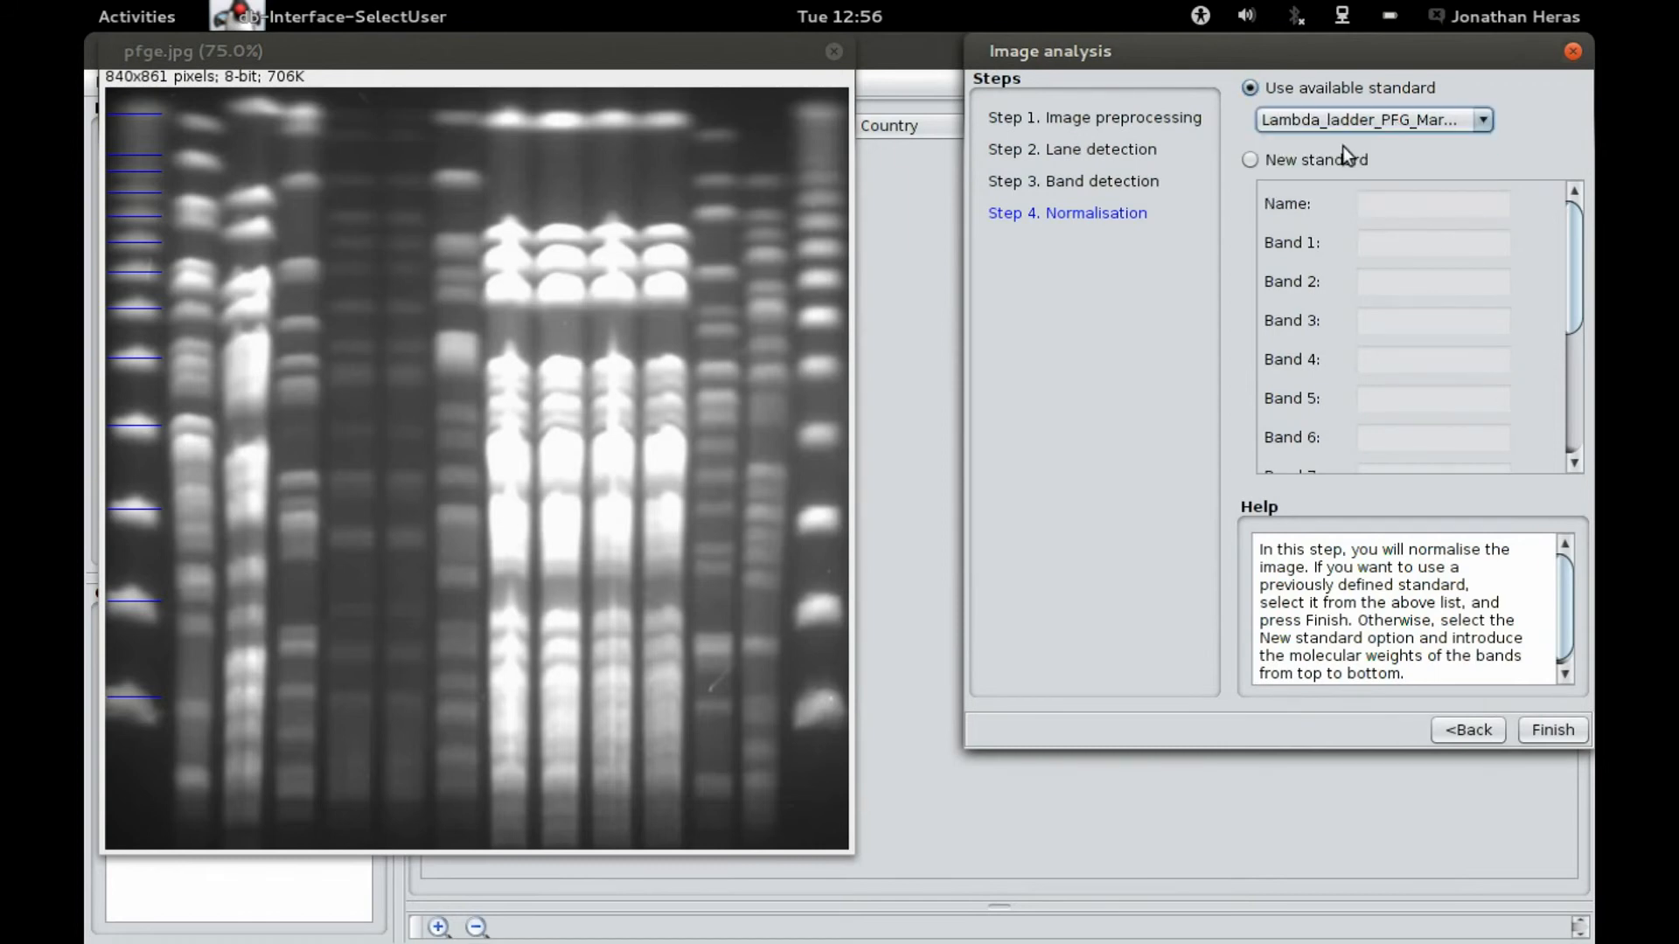
left_click(1551, 732)
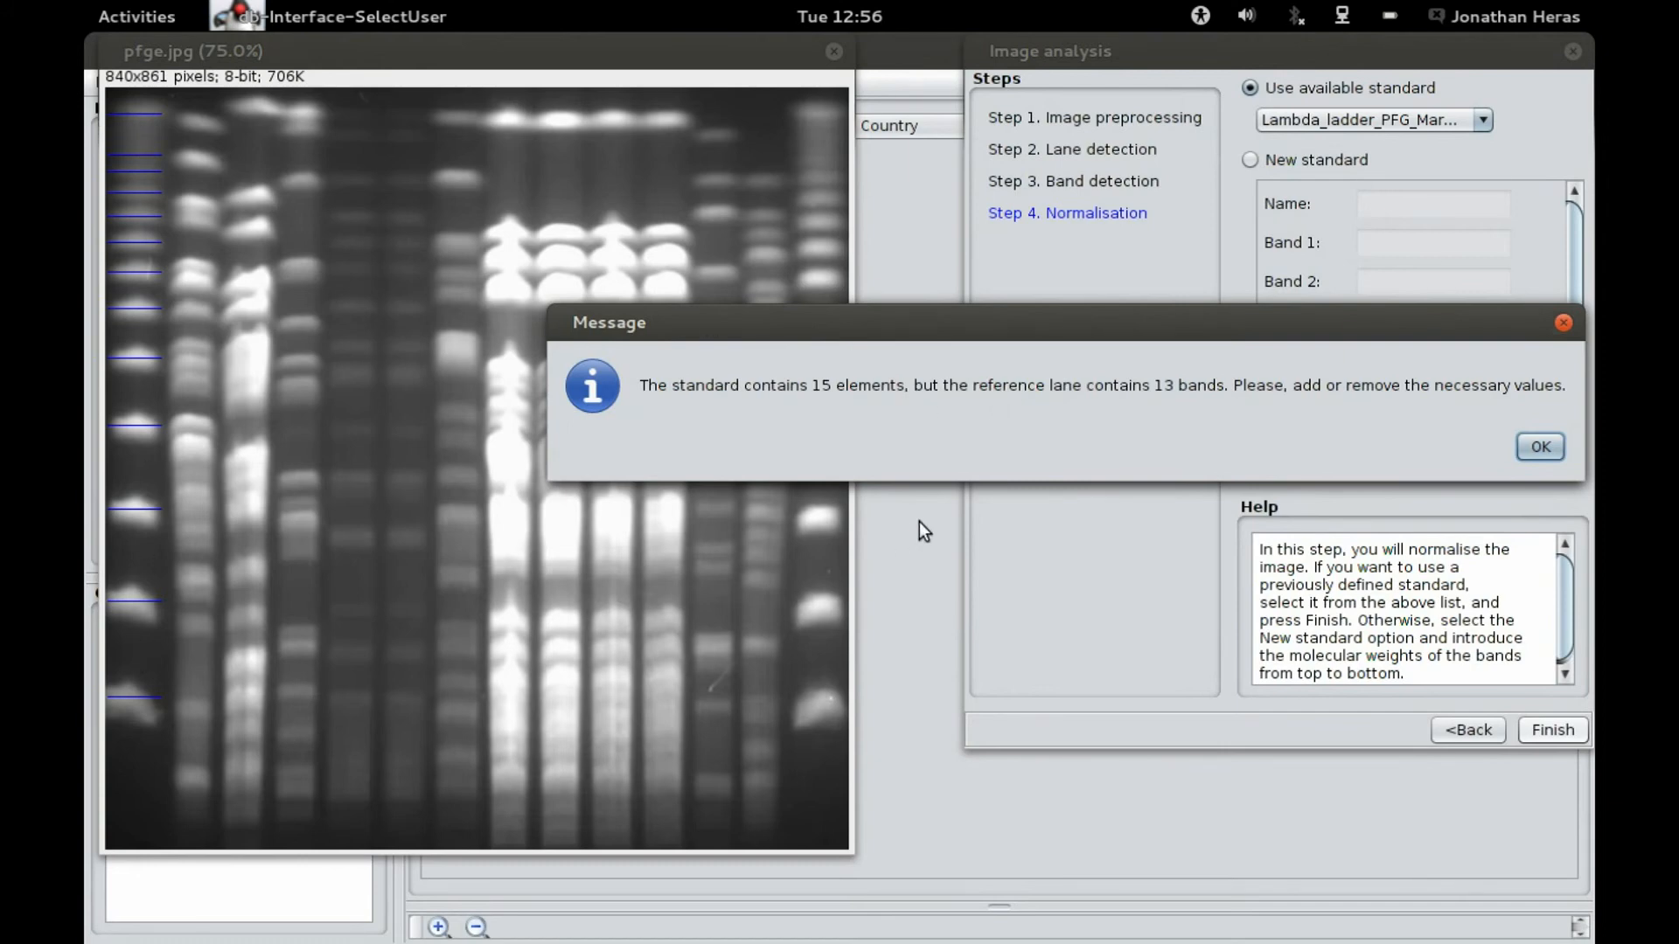
Step: Delete the values 727.5 and 630.5 from the standard's list of values and confirm
left_click(1540, 447)
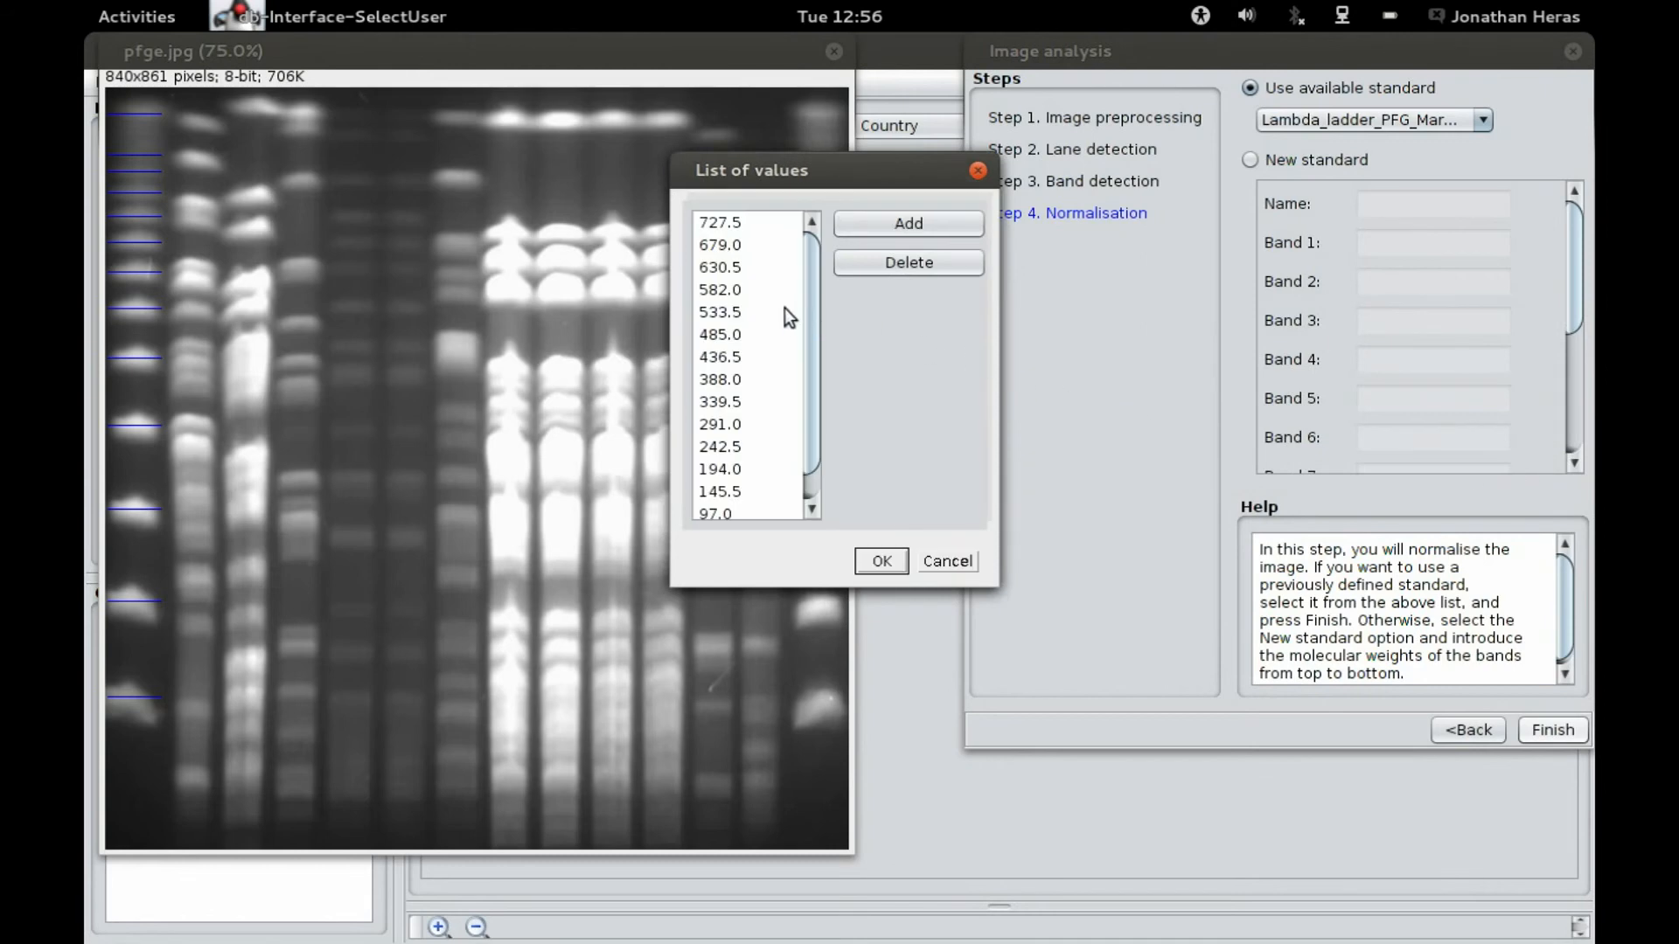
left_click(748, 224)
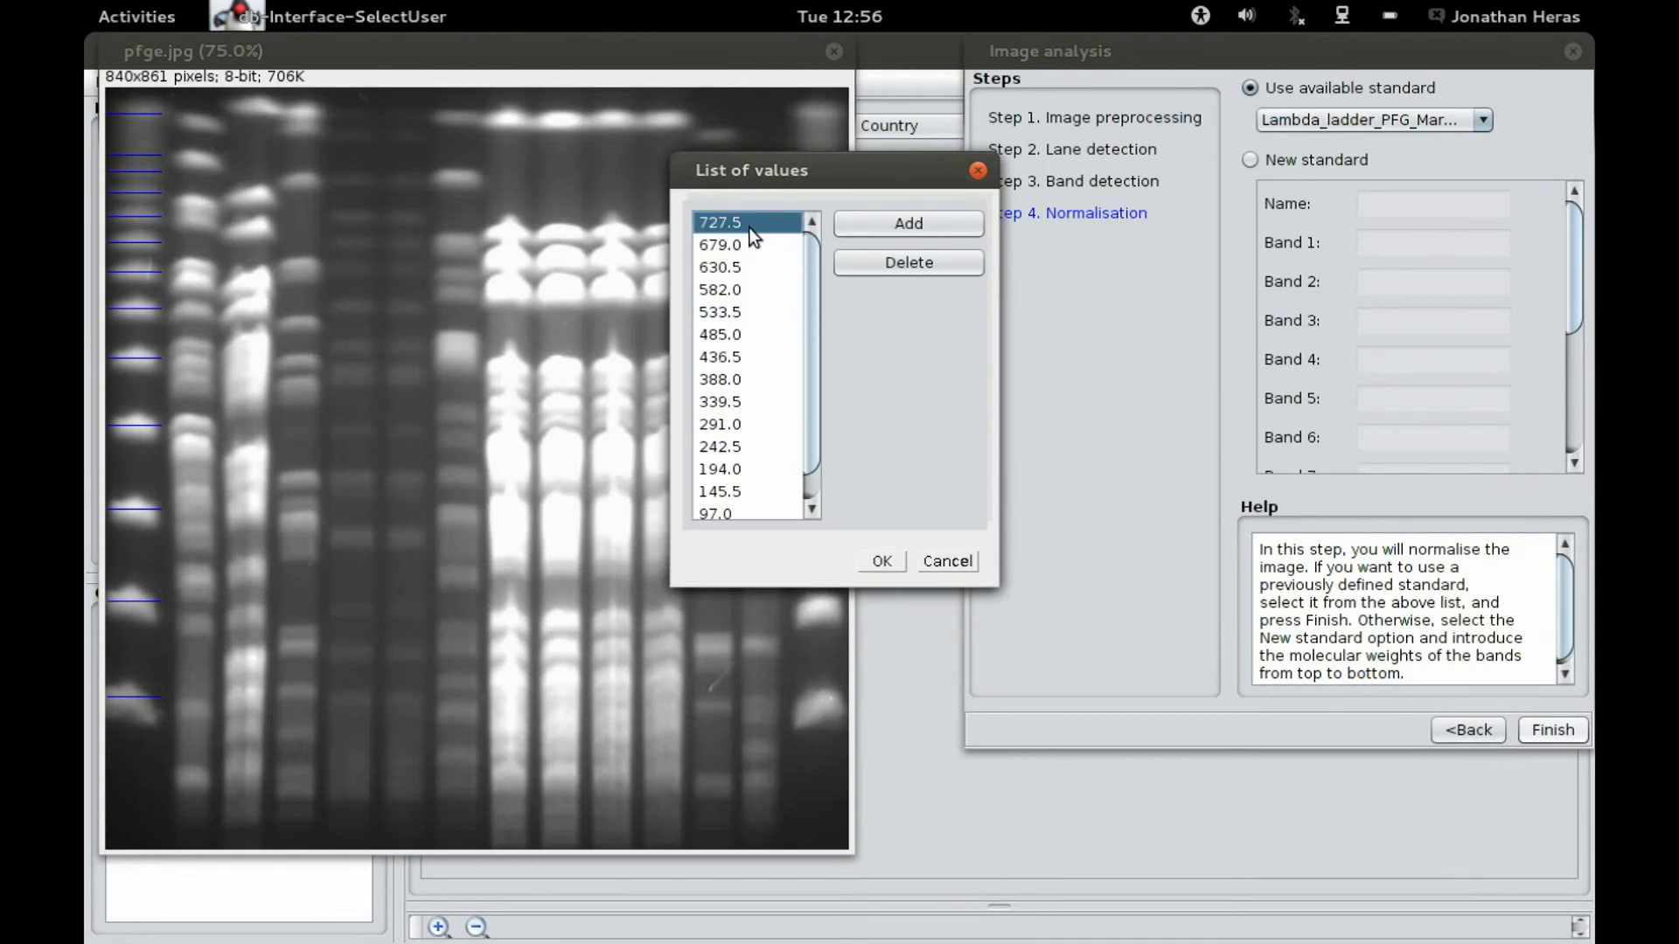
left_click(896, 265)
left_click(719, 247)
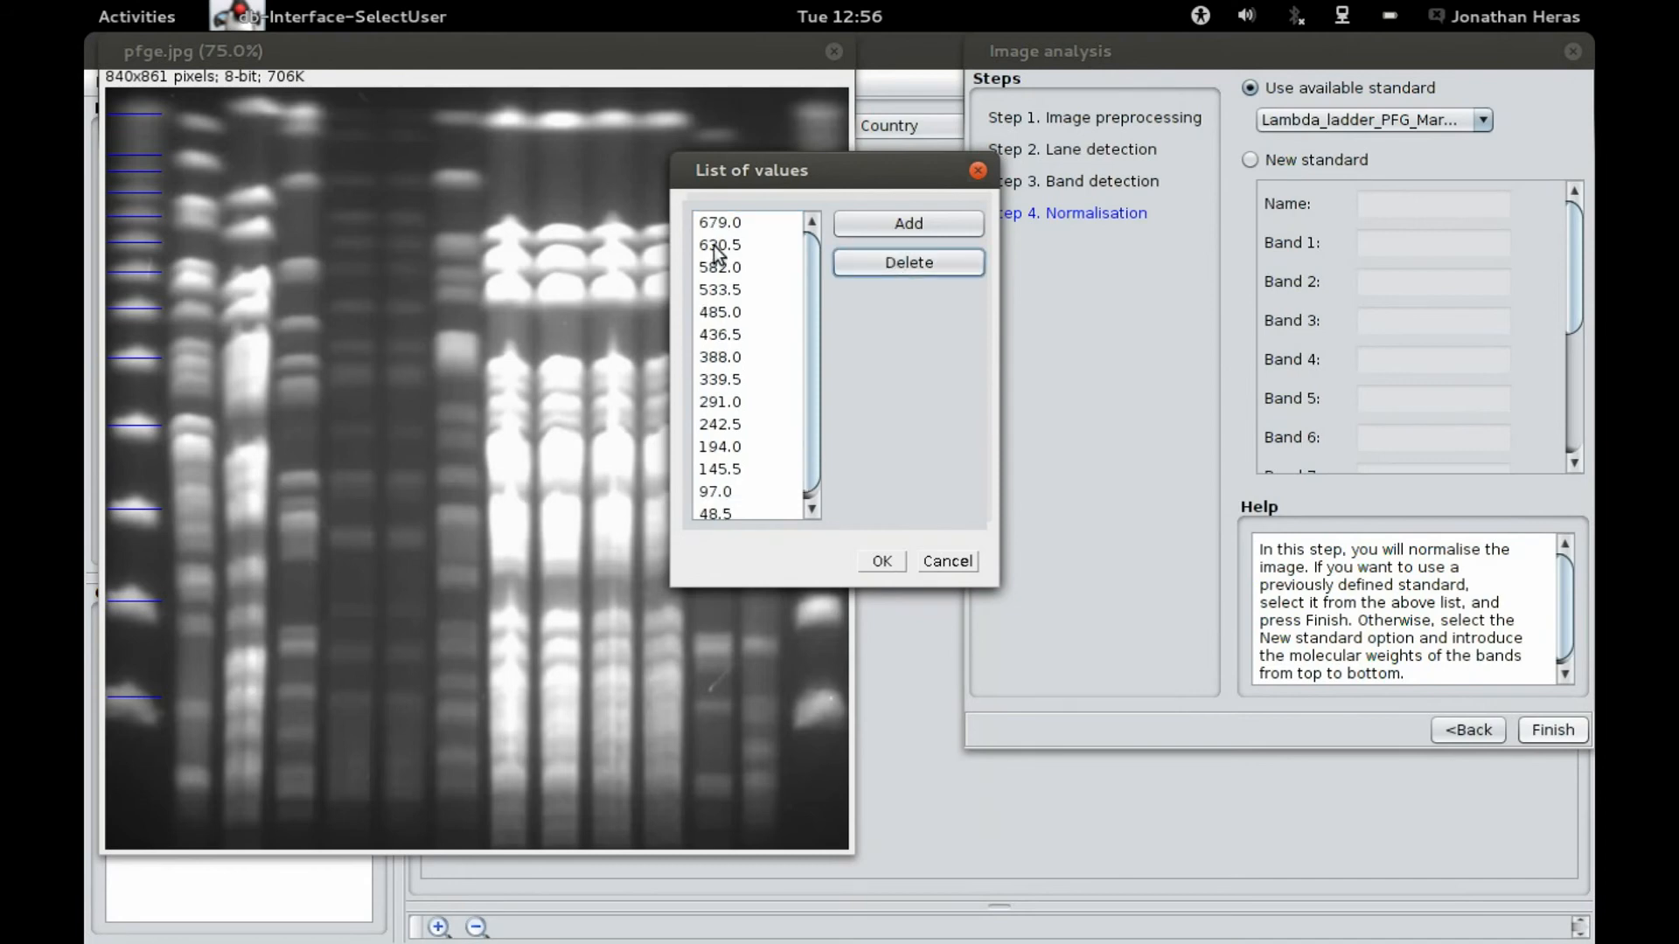
left_click(894, 259)
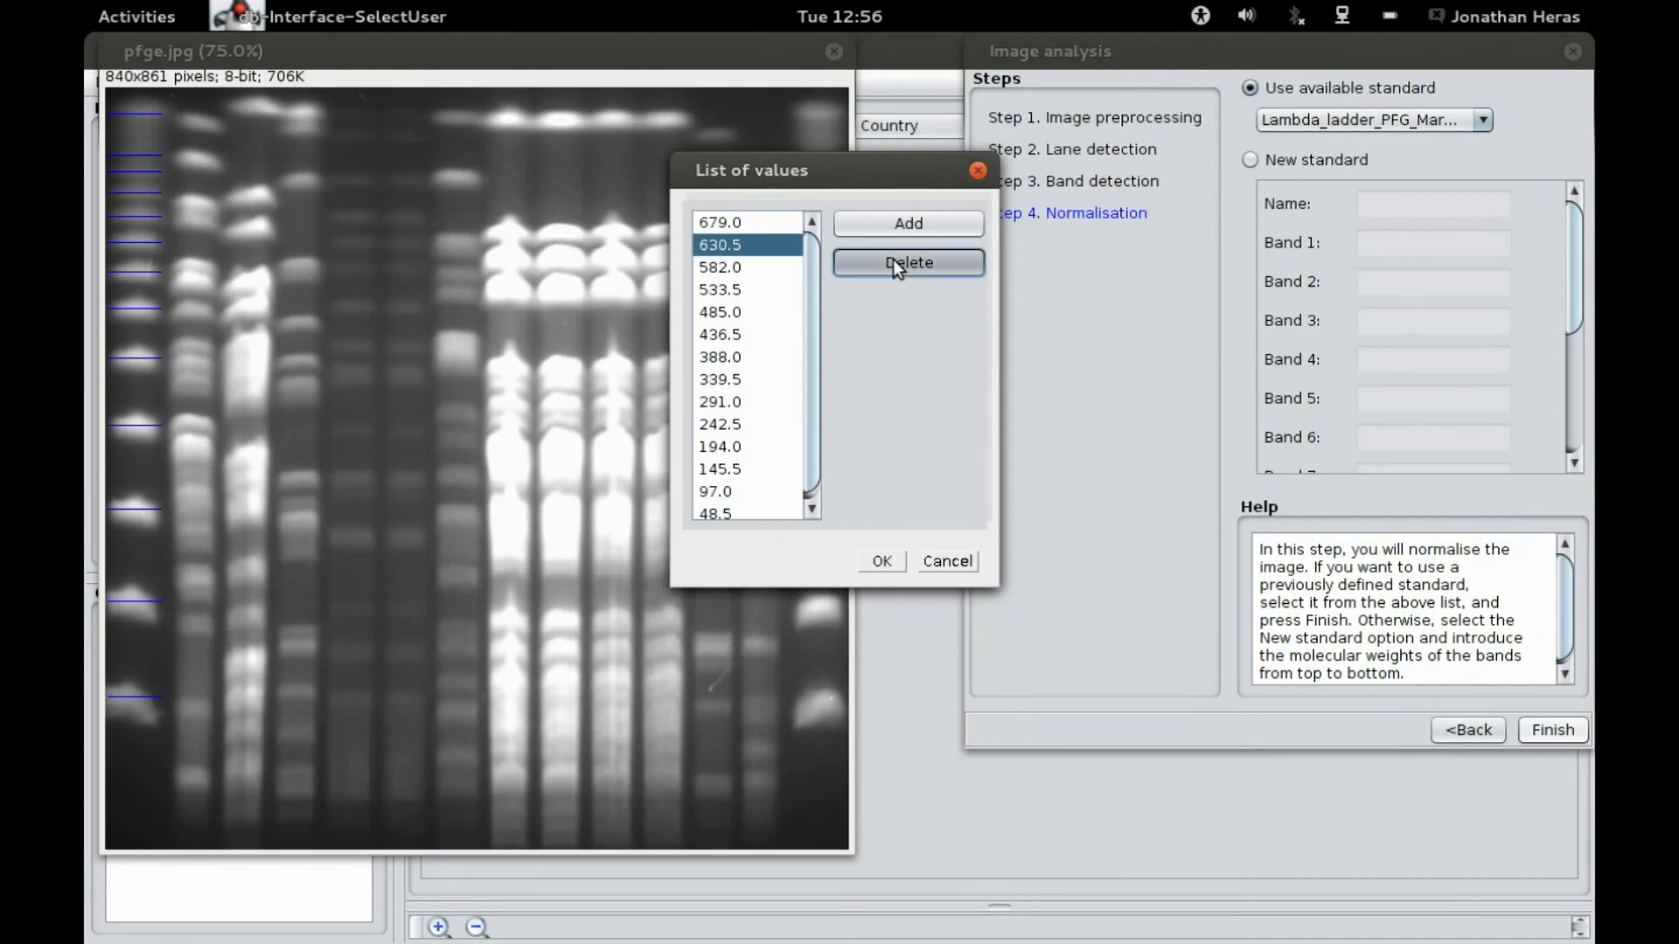
left_click(882, 561)
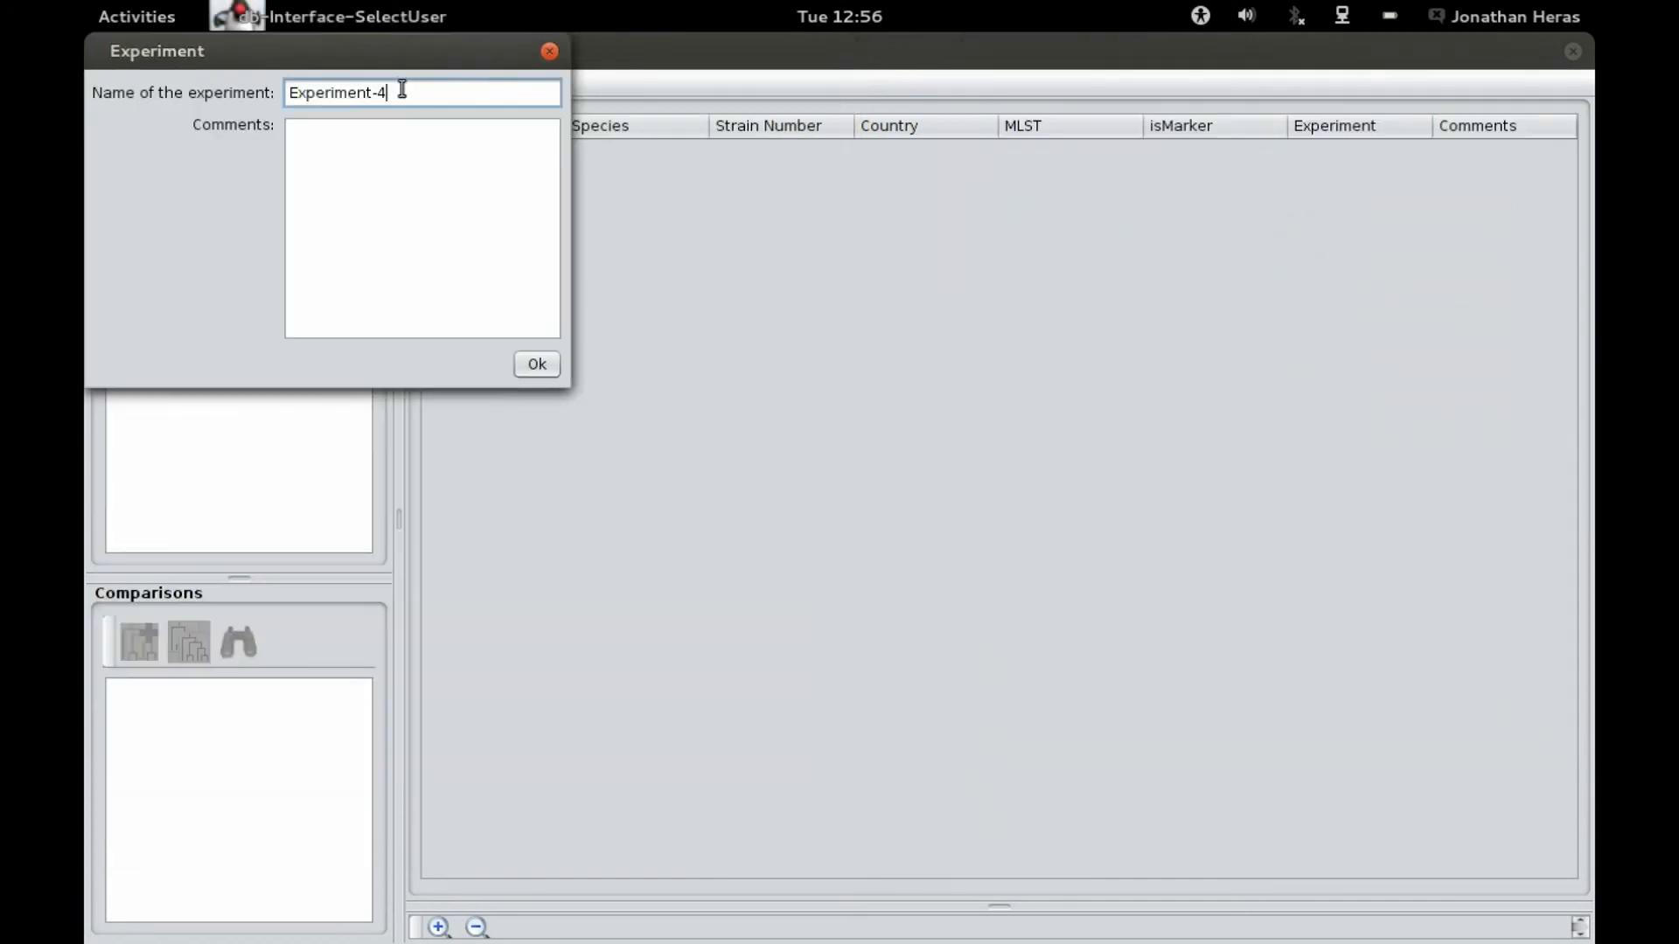
Step: Name the experiment Experiment-0 with the comment "First experiment" and confirm
left_click_drag(402, 91, 236, 90)
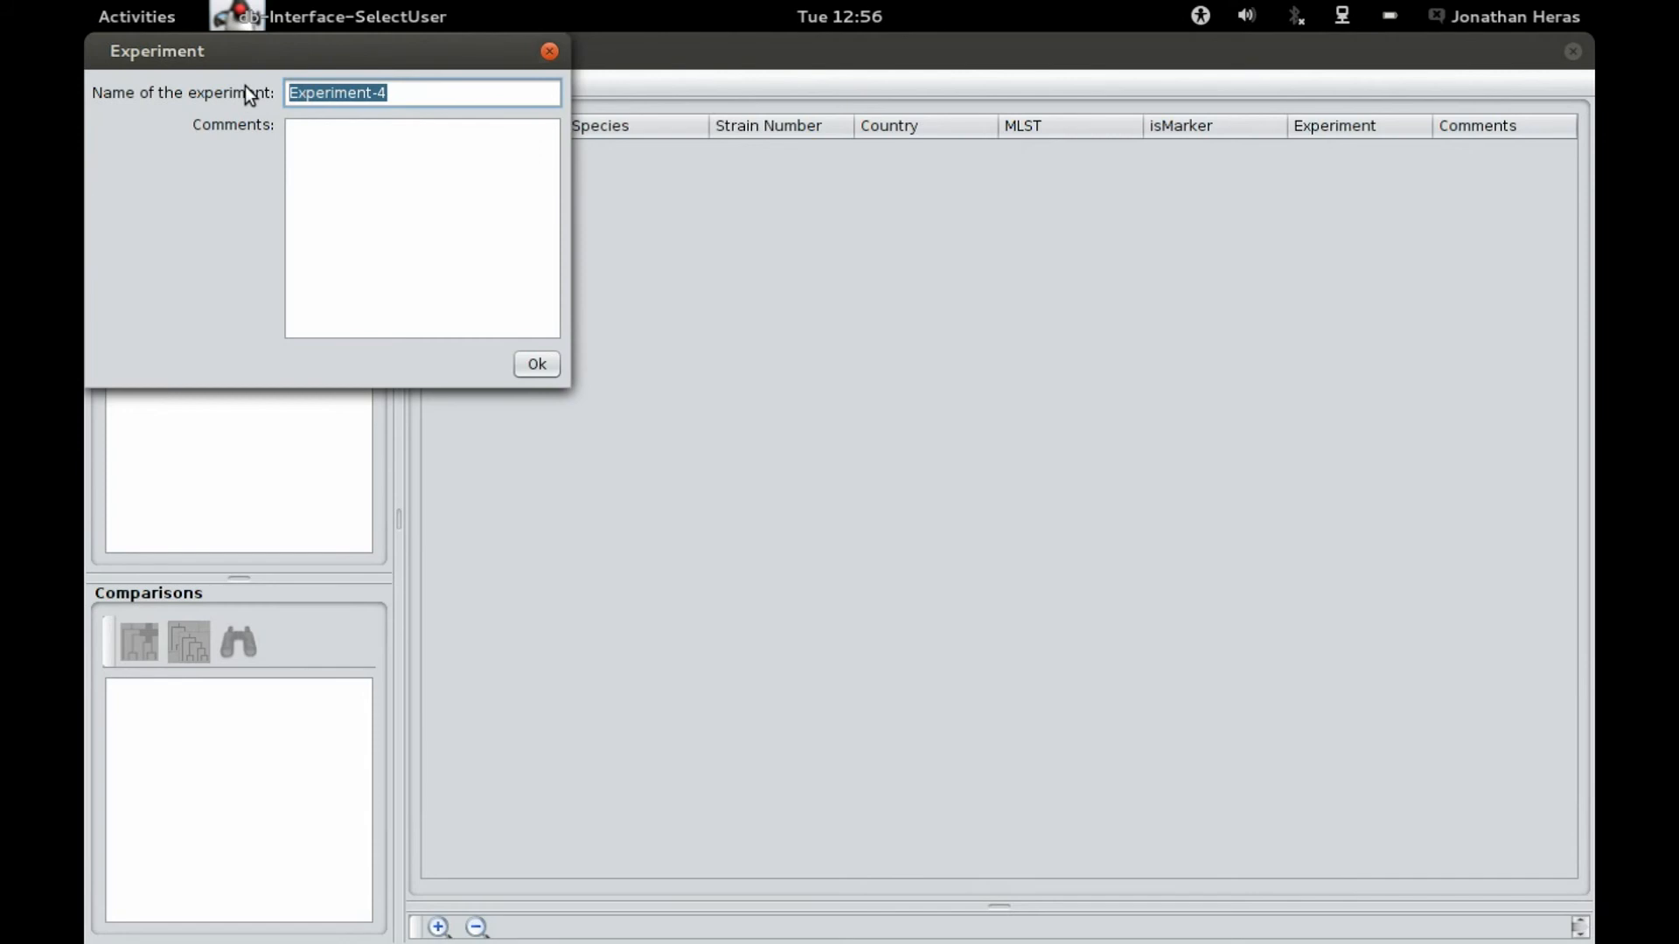
type("E")
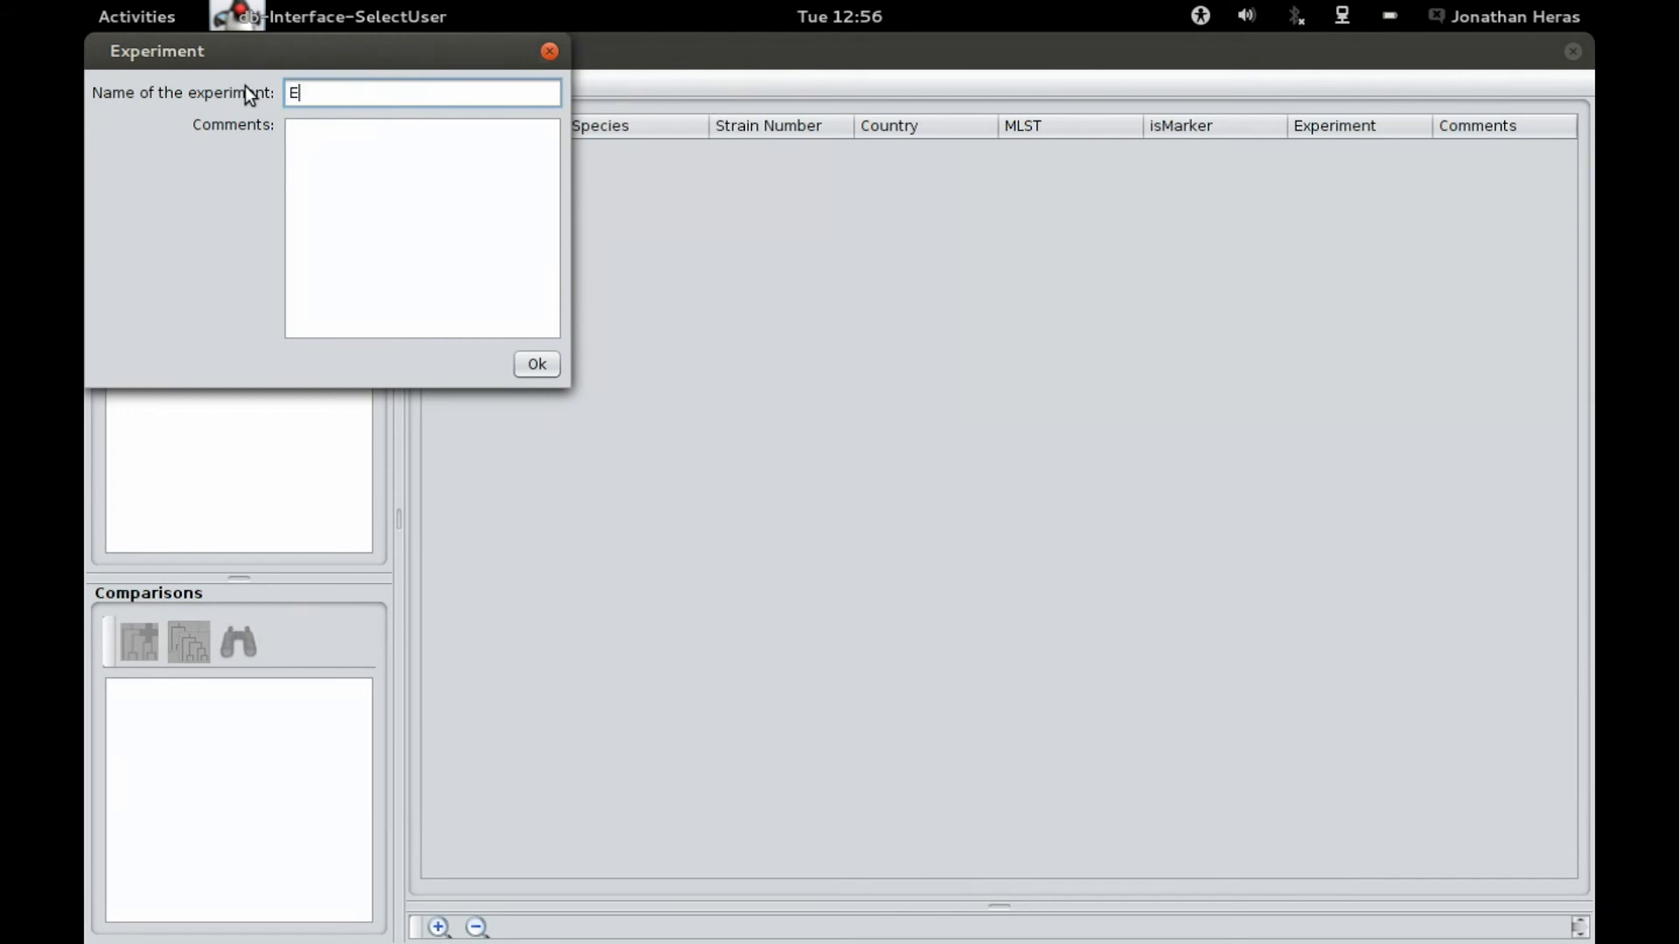
type("xperiment-0")
left_click(476, 253)
type("First exp")
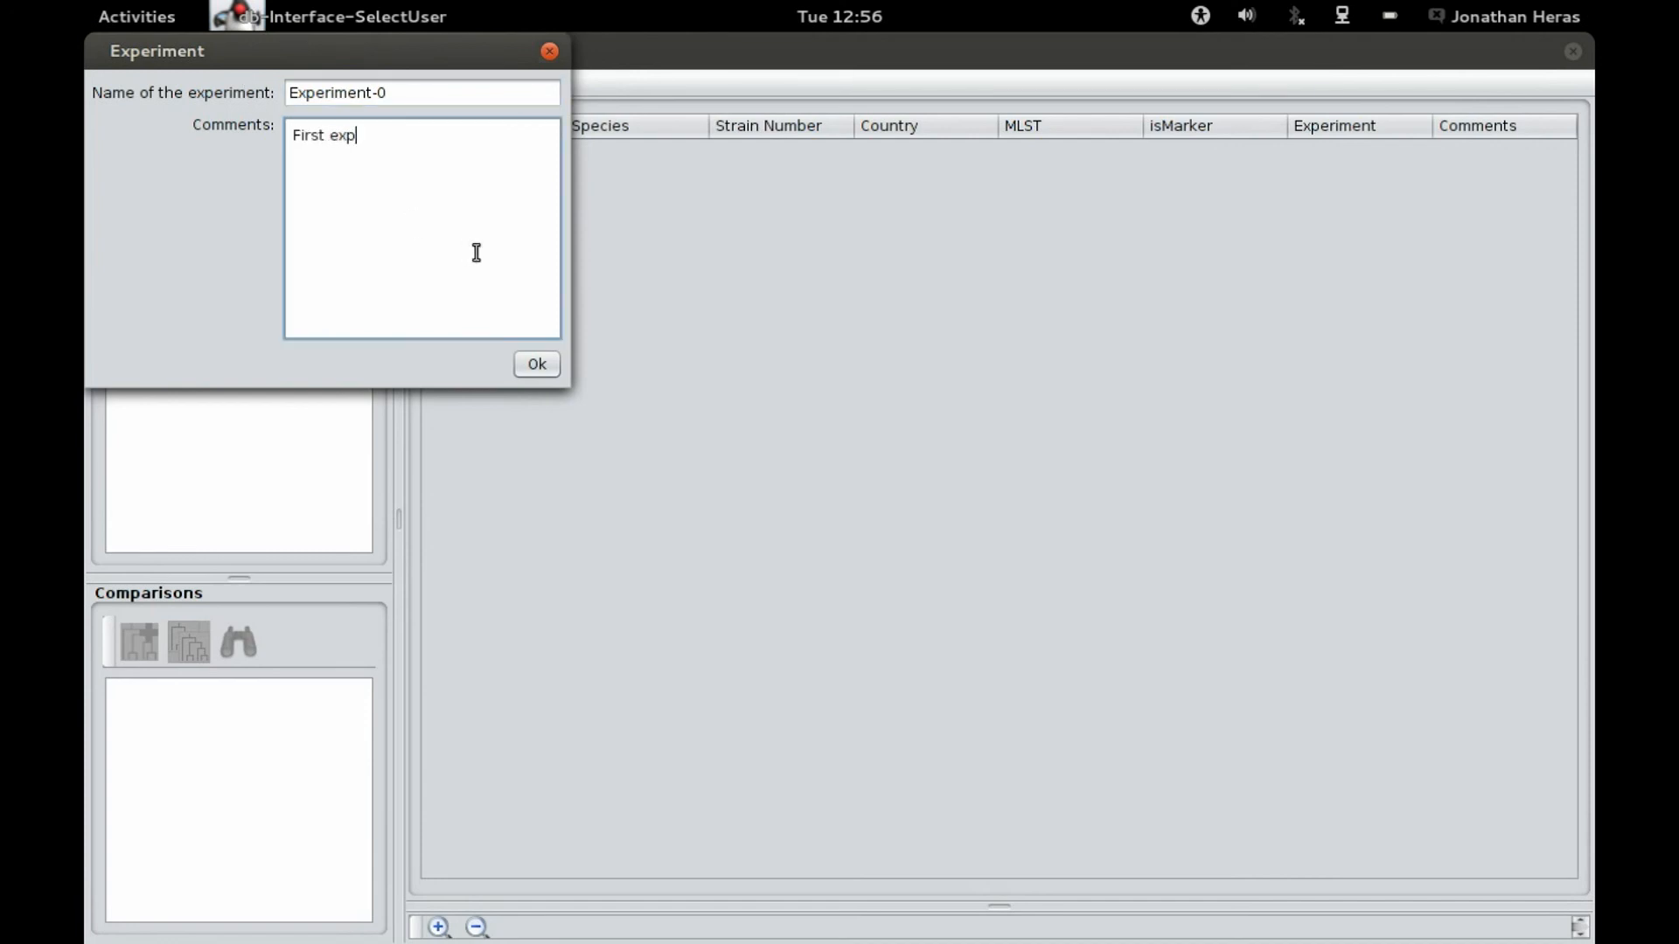
type("eriment")
left_click(535, 364)
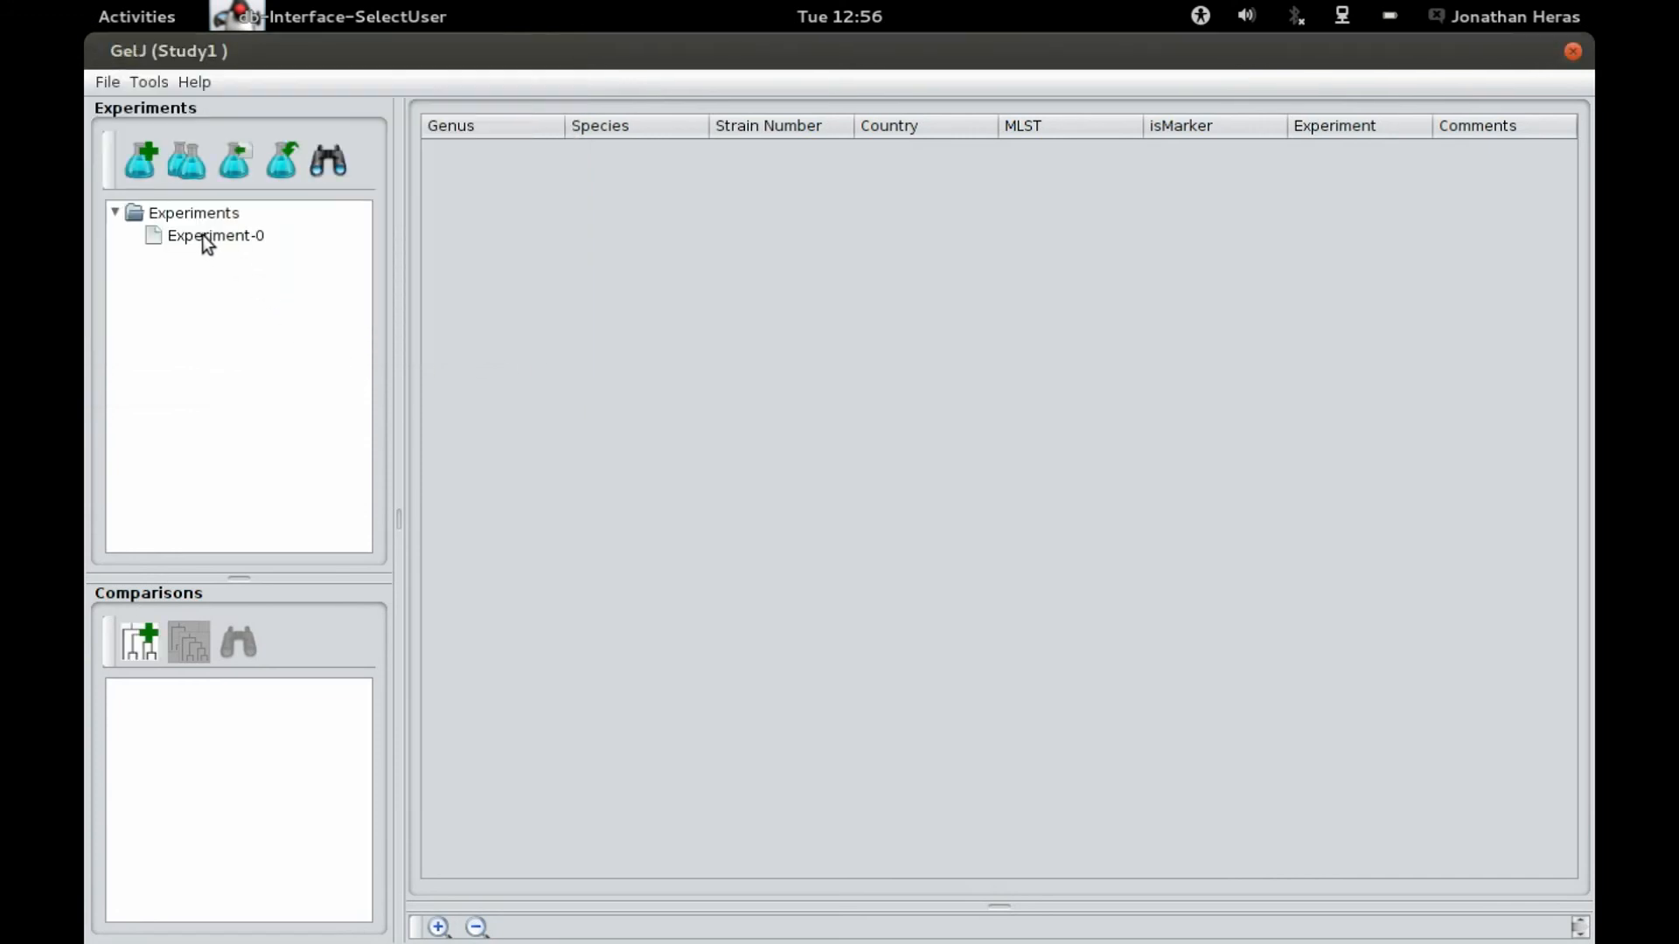
Step: Open Experiment-0 and enlarge the panel showing its gel image
mouse_move(215, 239)
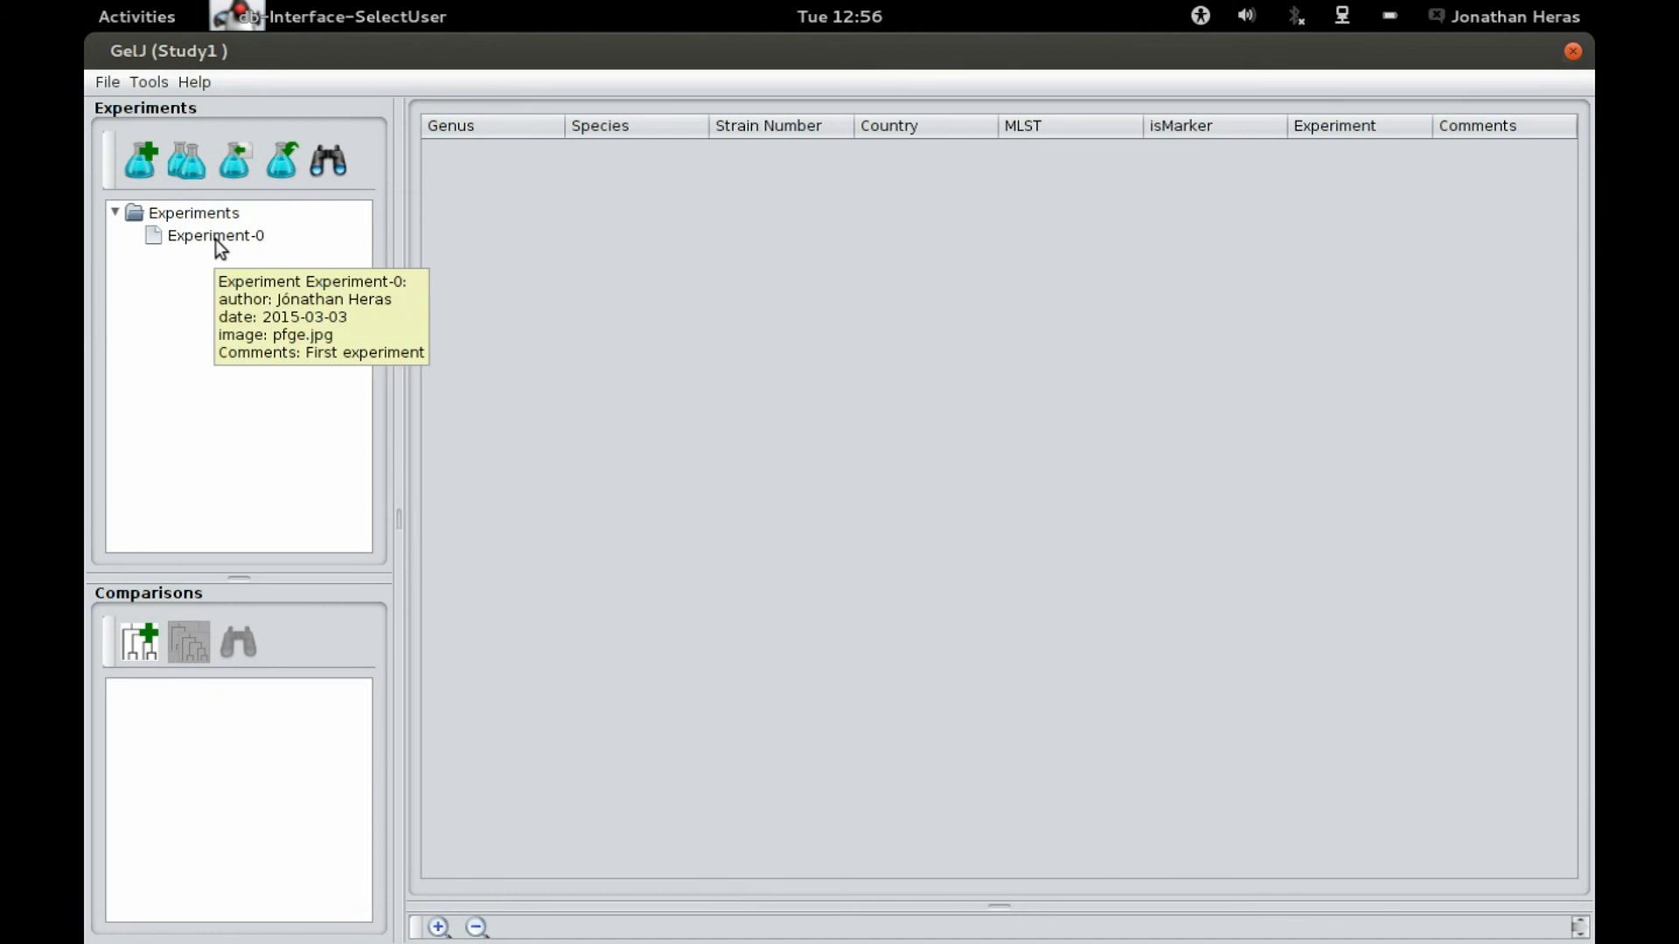
left_click(215, 240)
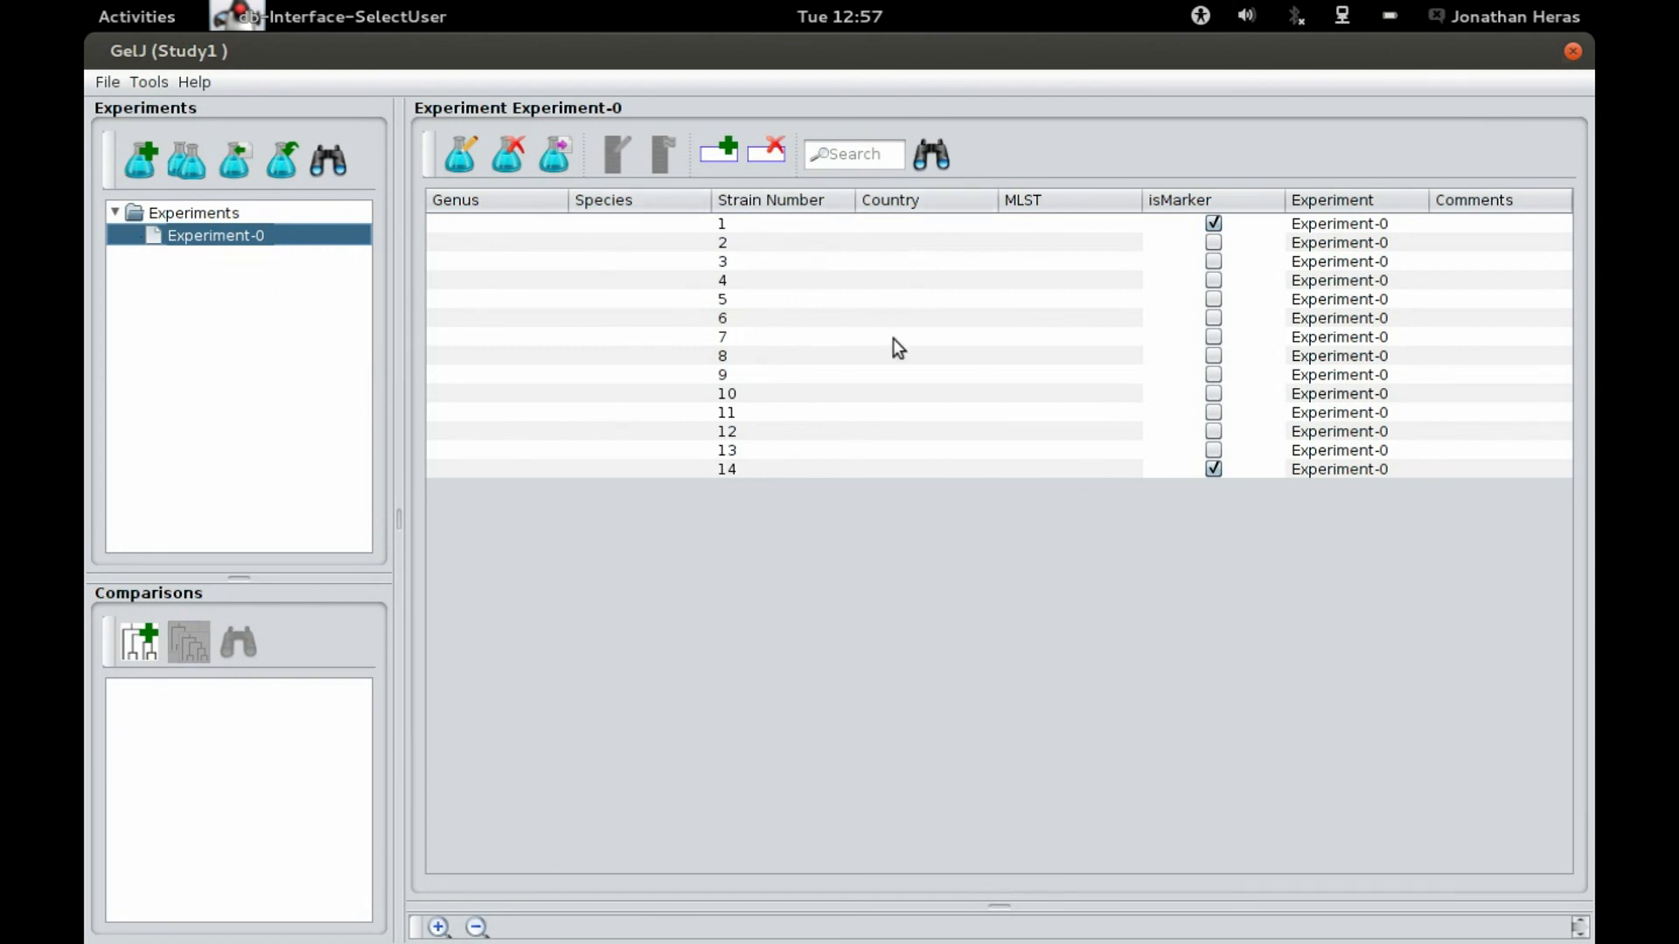
left_click_drag(1004, 904, 944, 520)
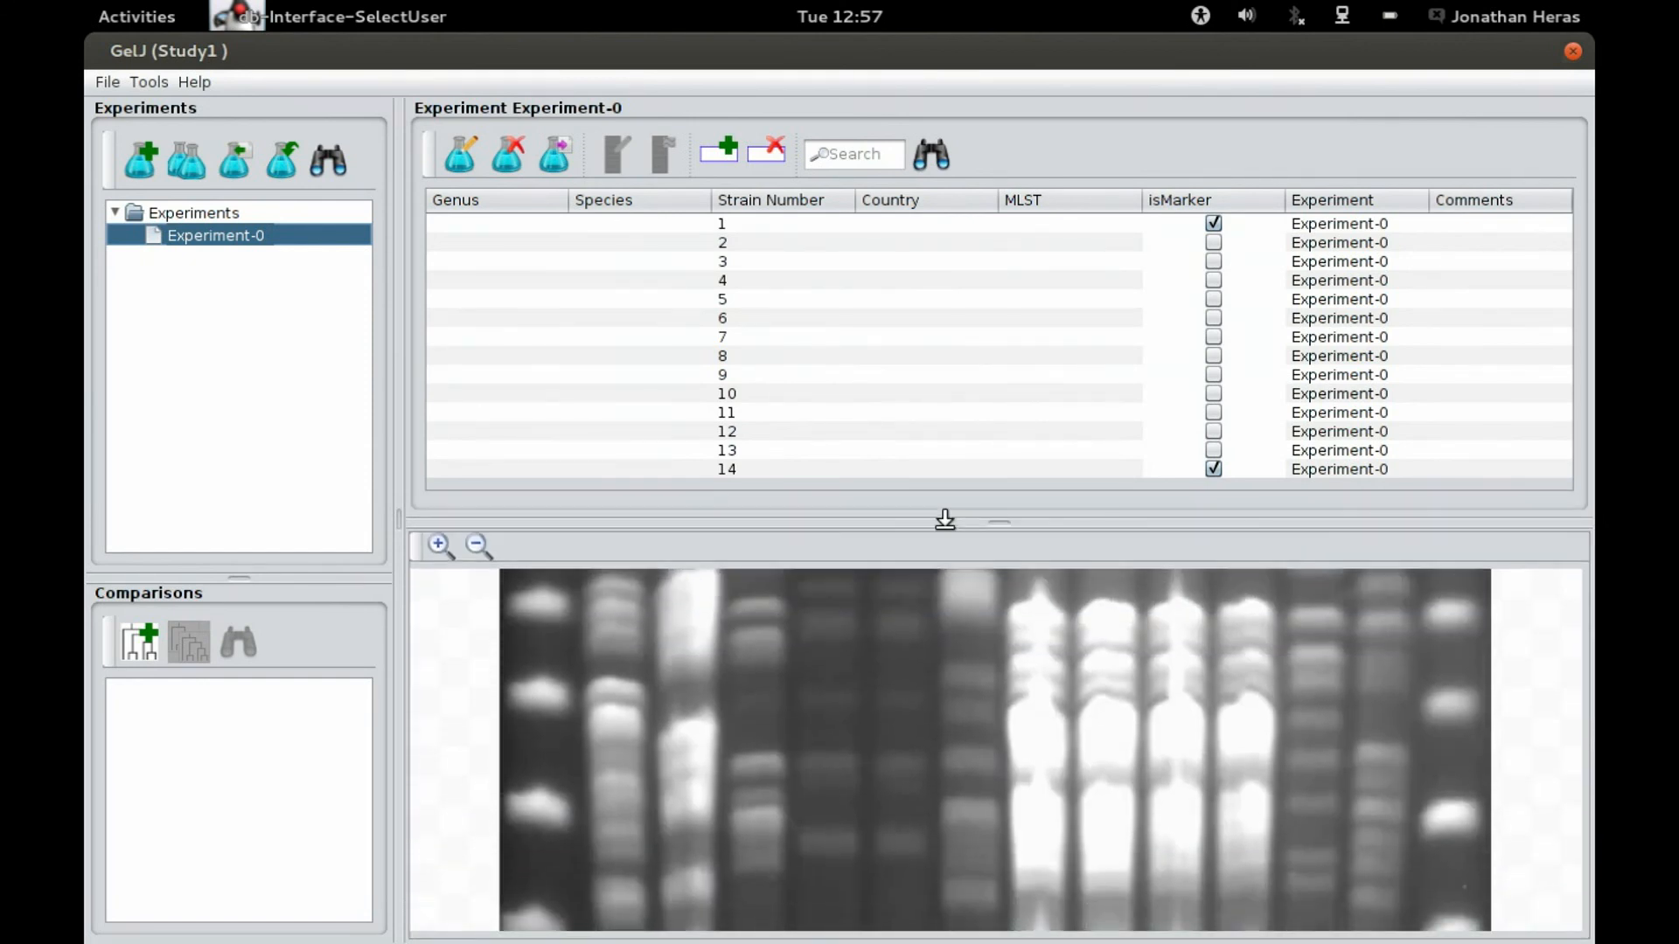
Step: Zoom out of the gel image preview
left_click(479, 547)
left_click(478, 546)
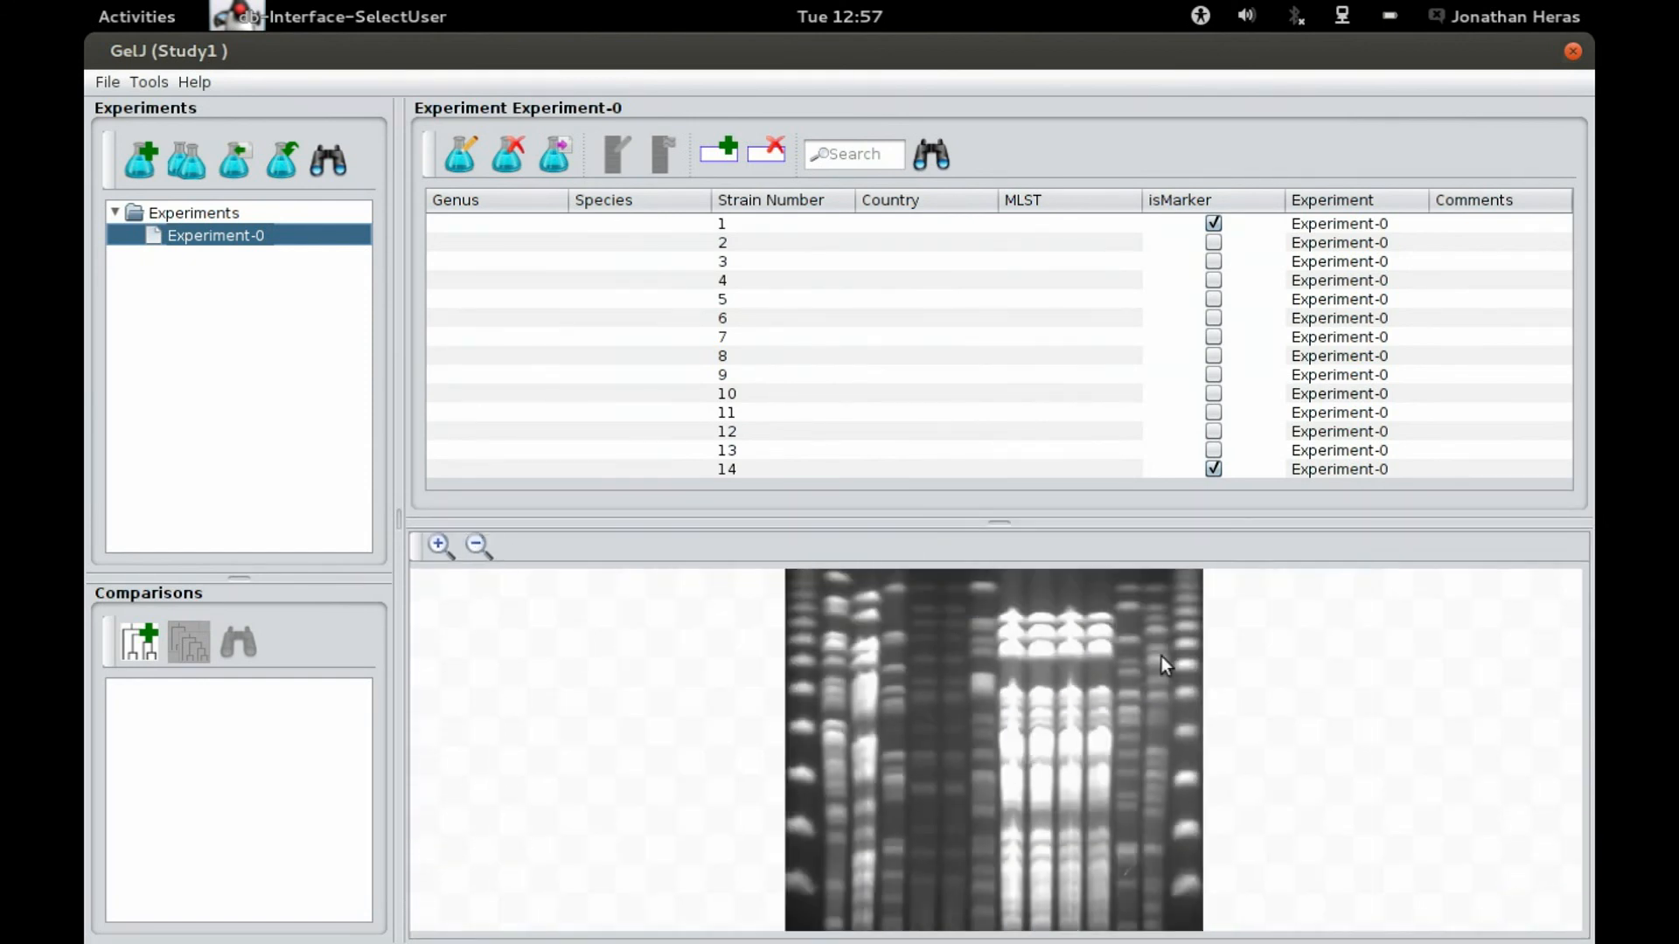
left_click(479, 547)
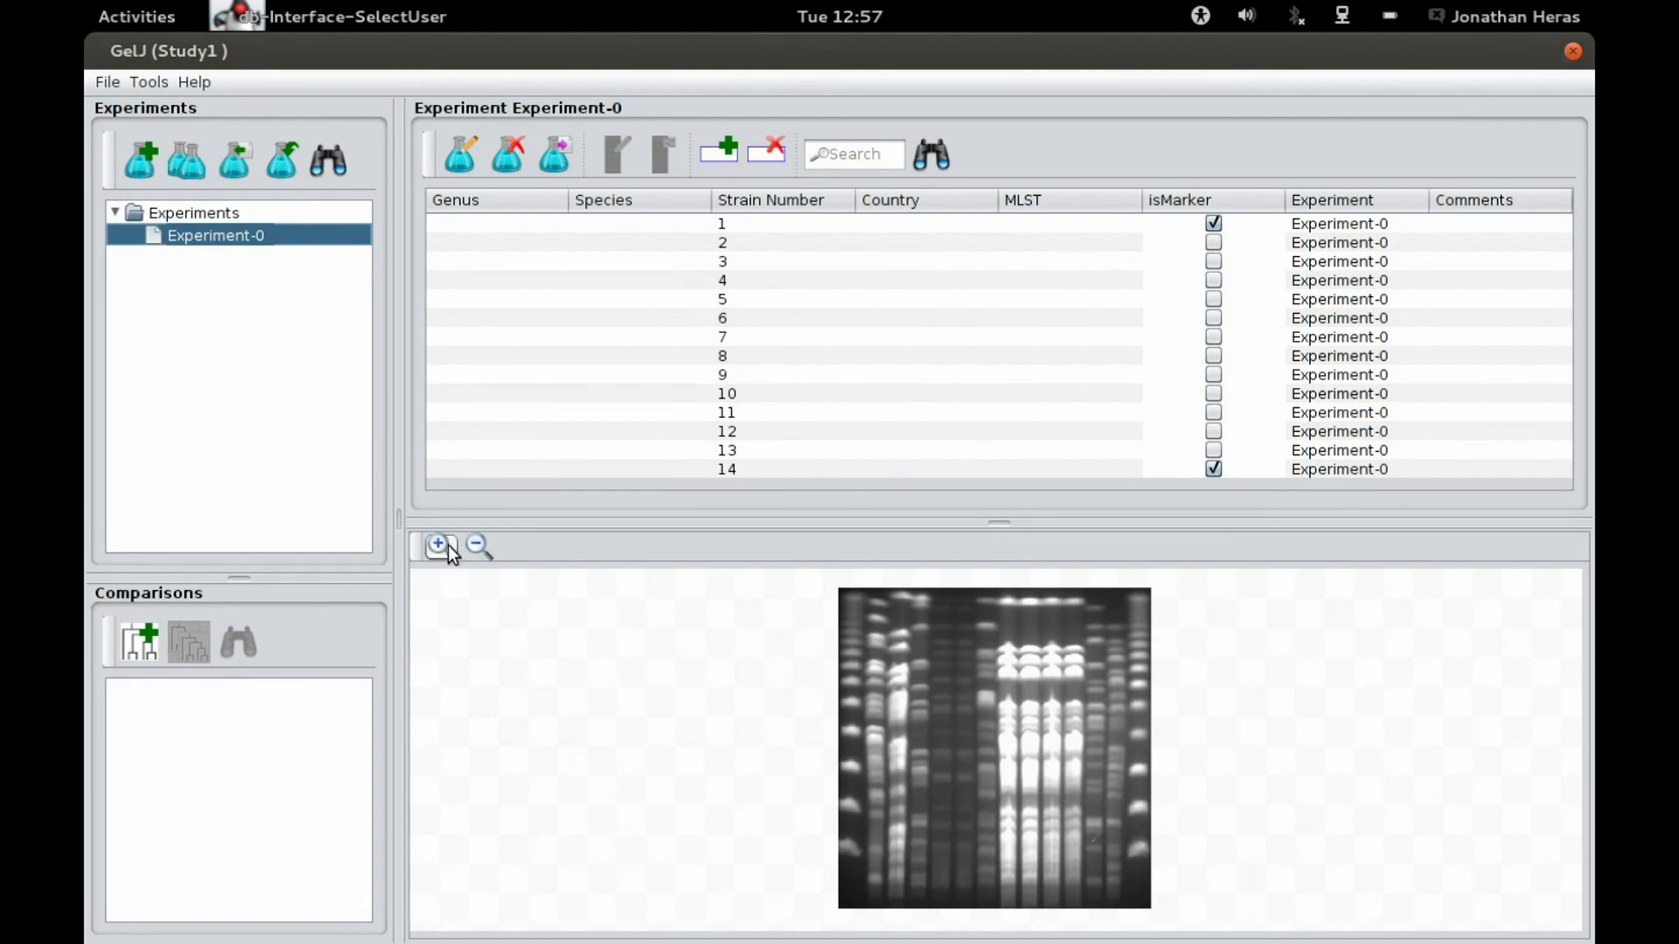